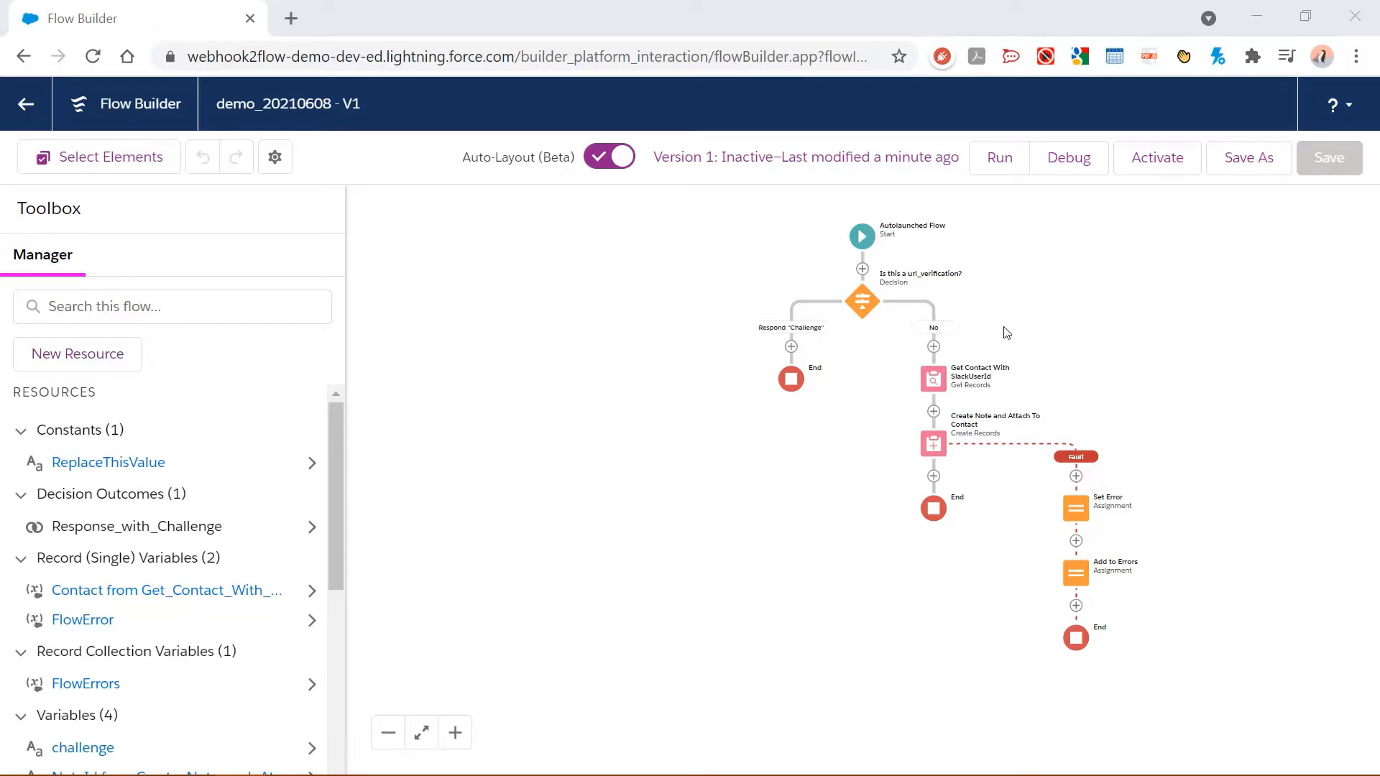
Start a new flow resource of type Variable with the Apex-Defined data type.
click(61, 368)
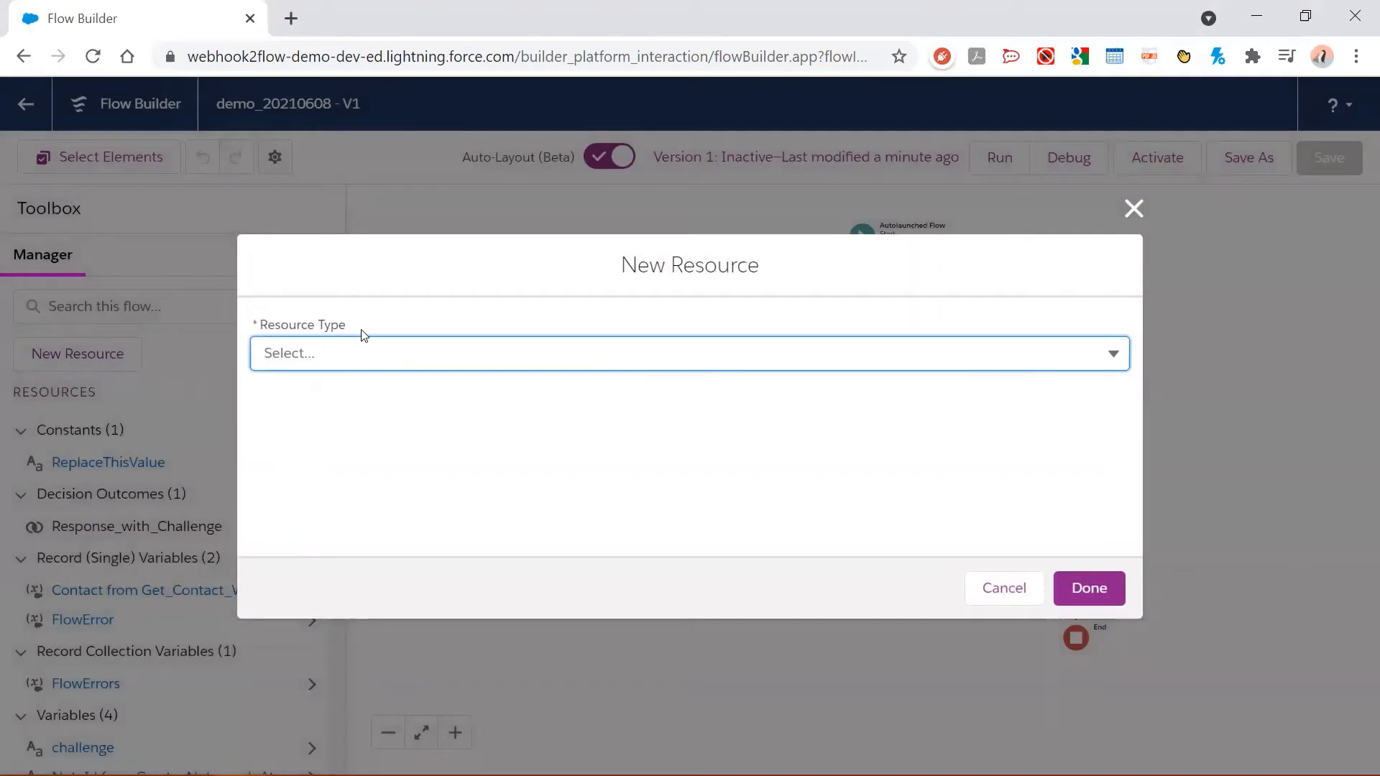
click(346, 355)
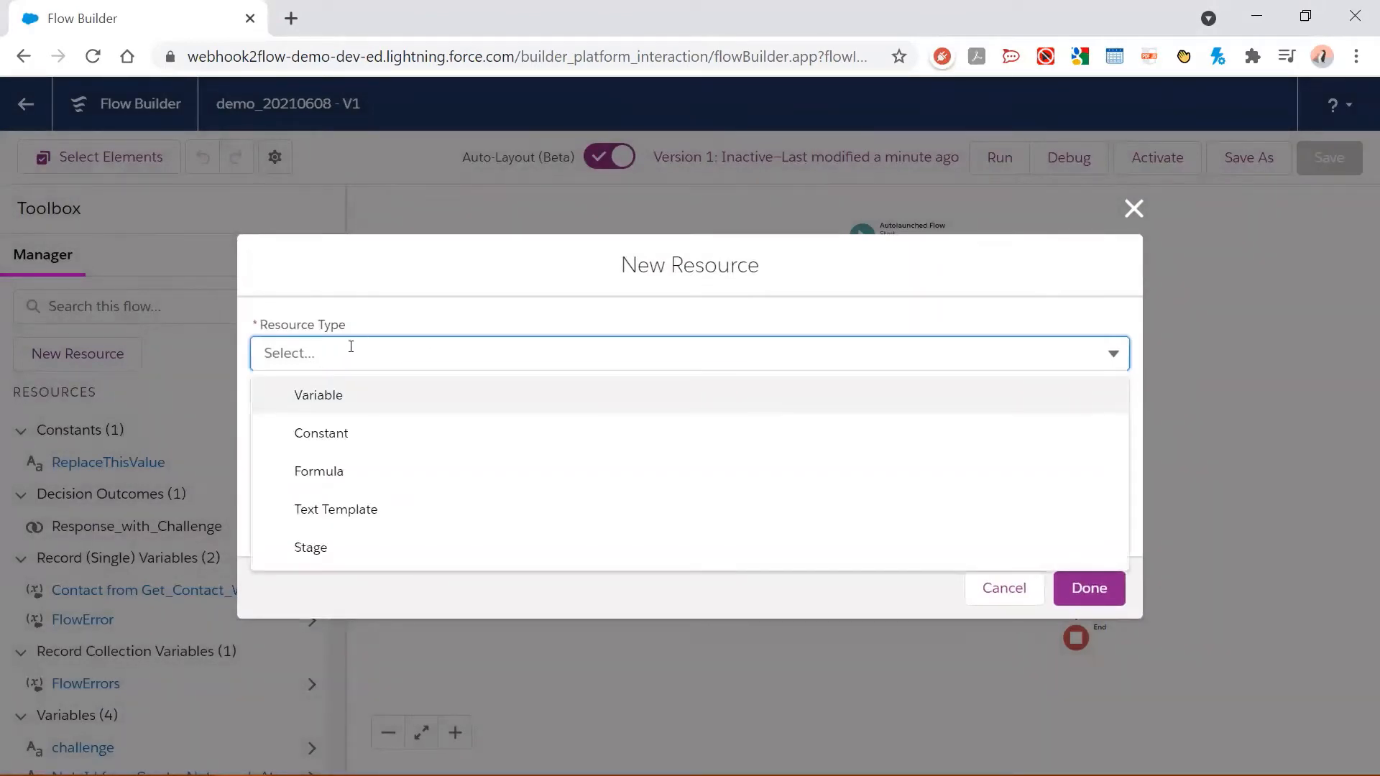
click(319, 395)
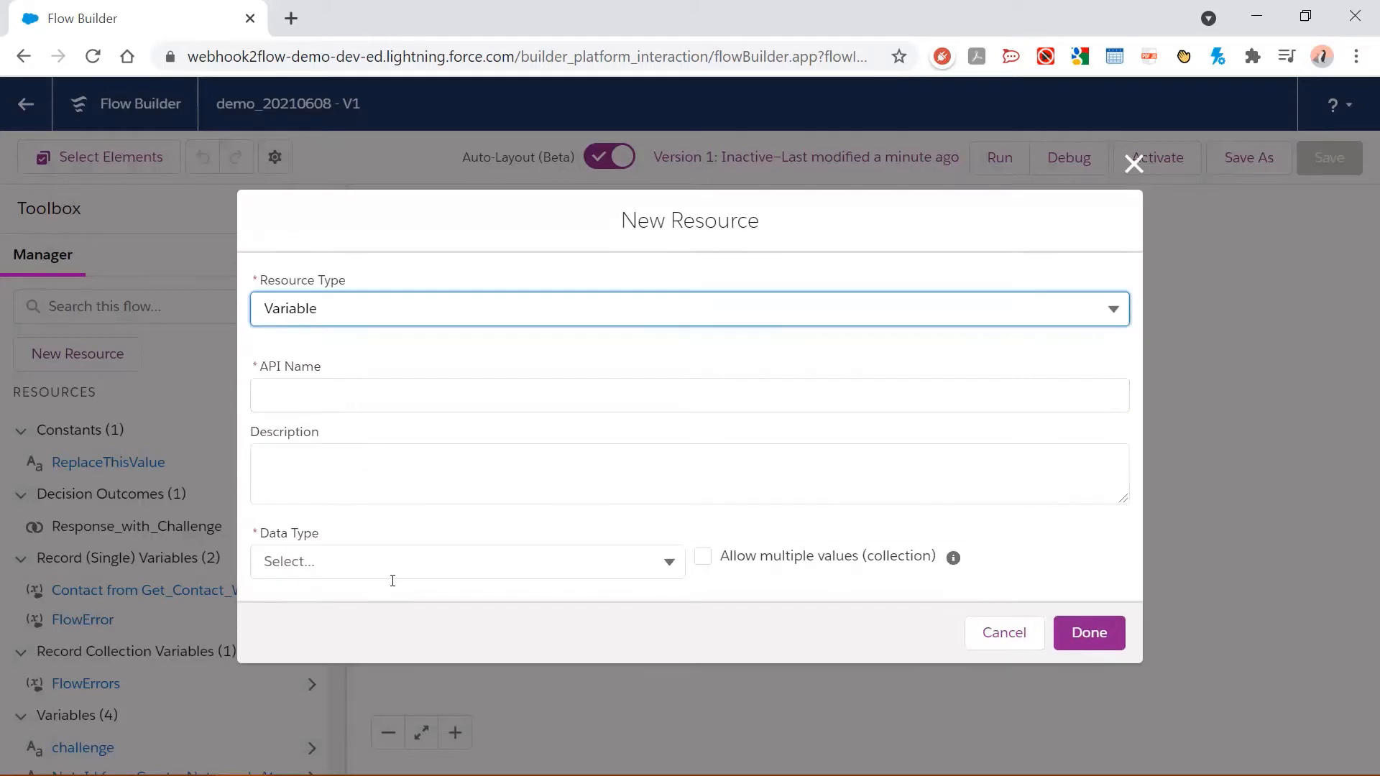
click(669, 564)
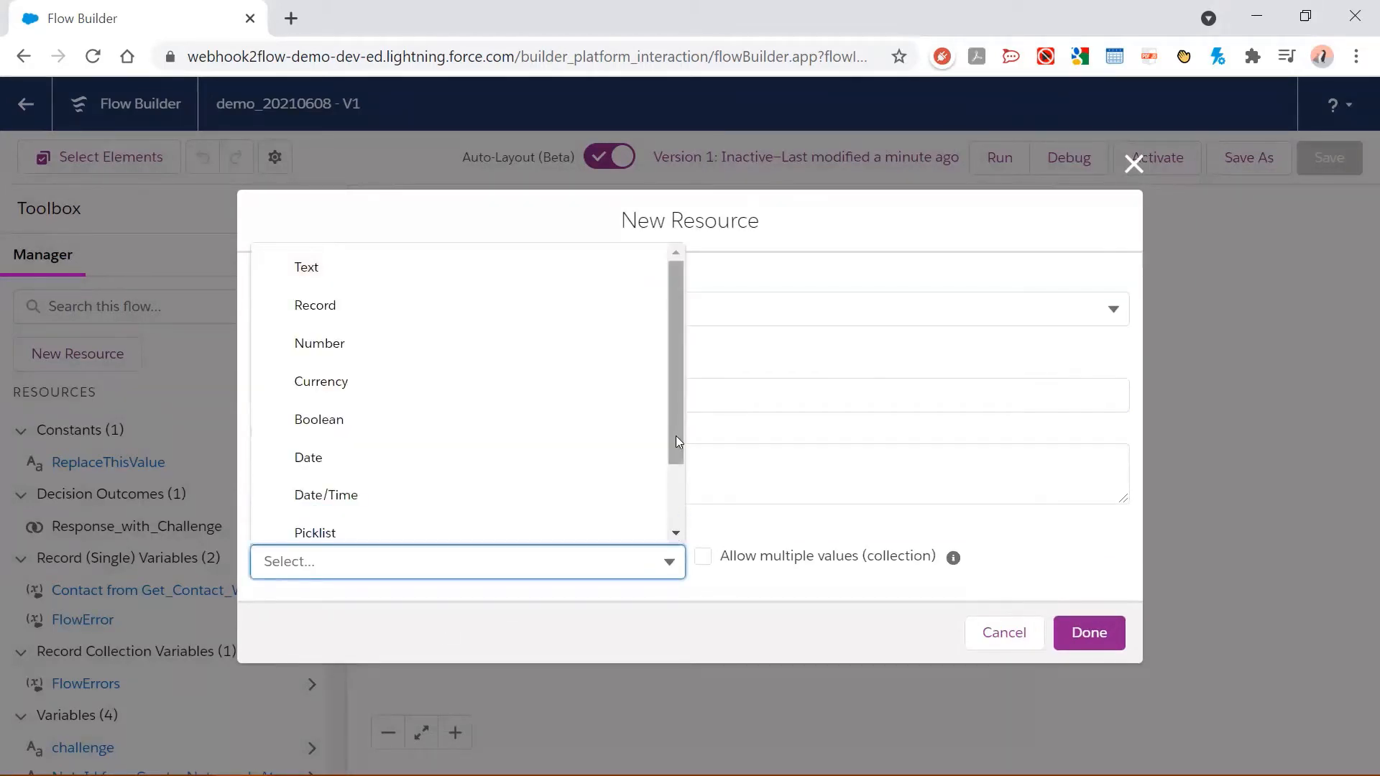
drag(675, 436, 683, 525)
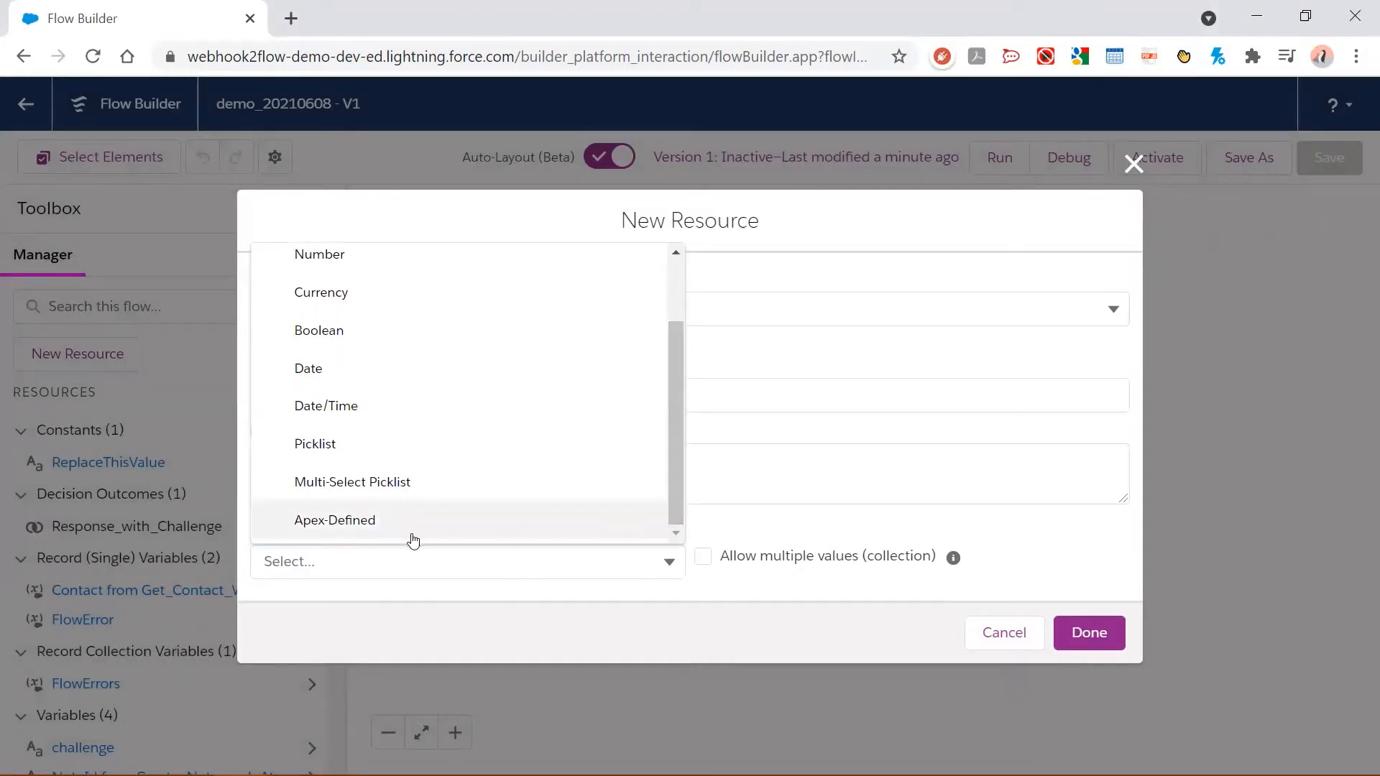
click(388, 528)
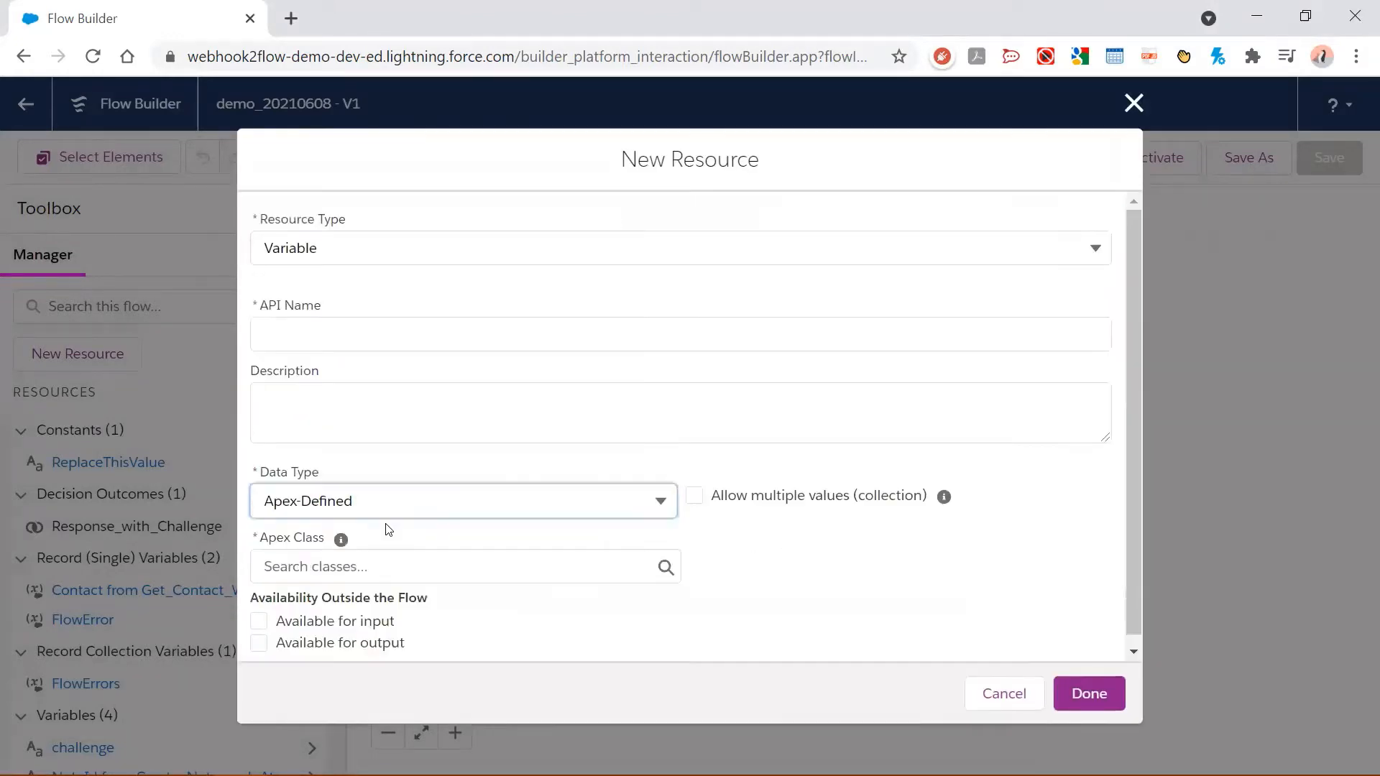
Assign the Apex class slack_event to the new variable and make it available for input.
click(544, 573)
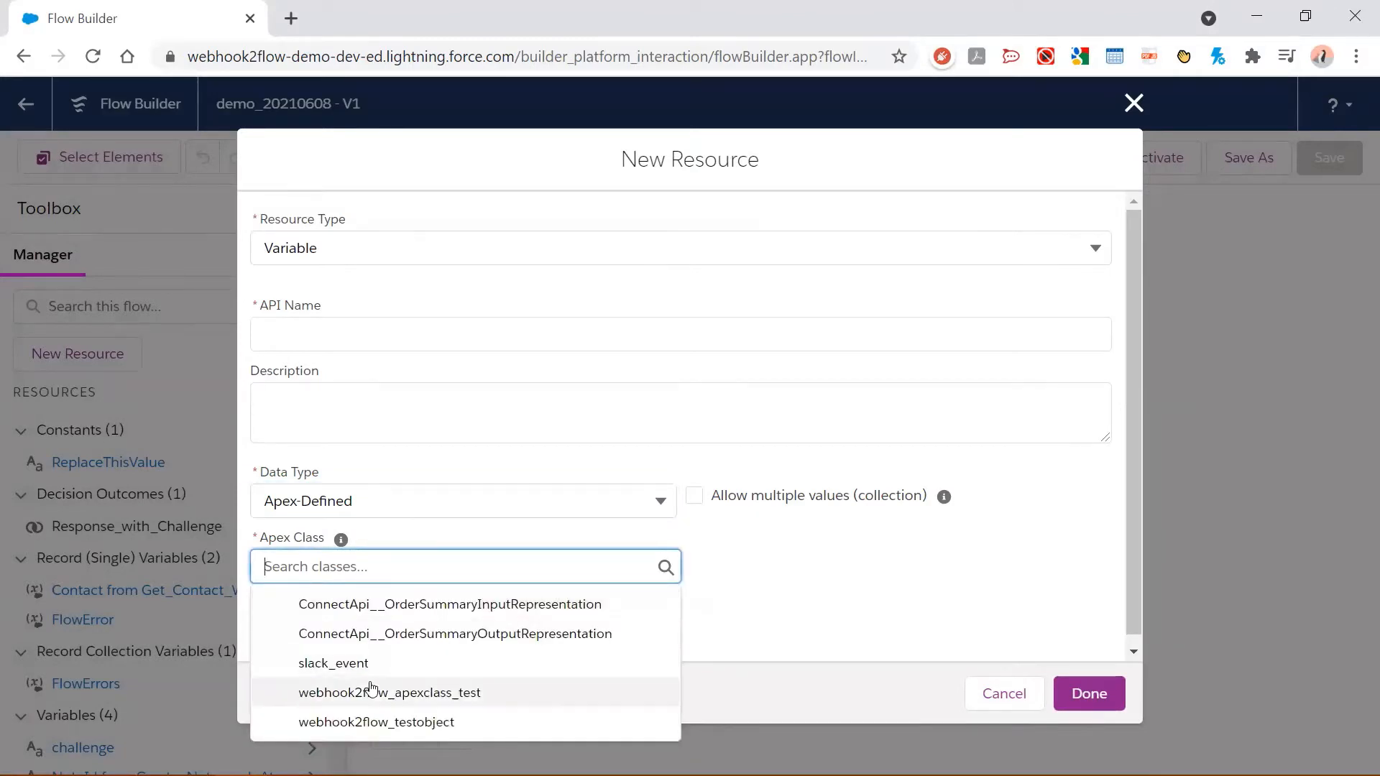
click(360, 662)
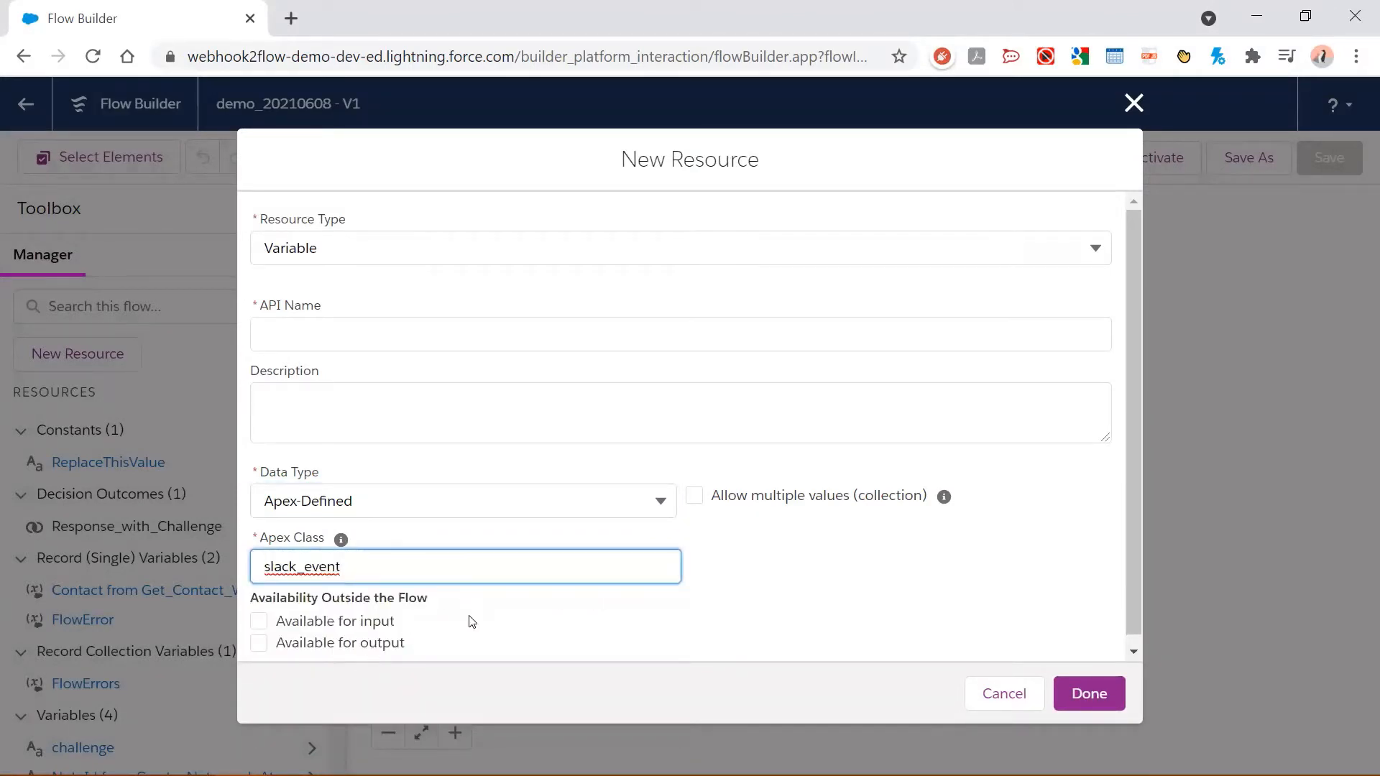
click(262, 623)
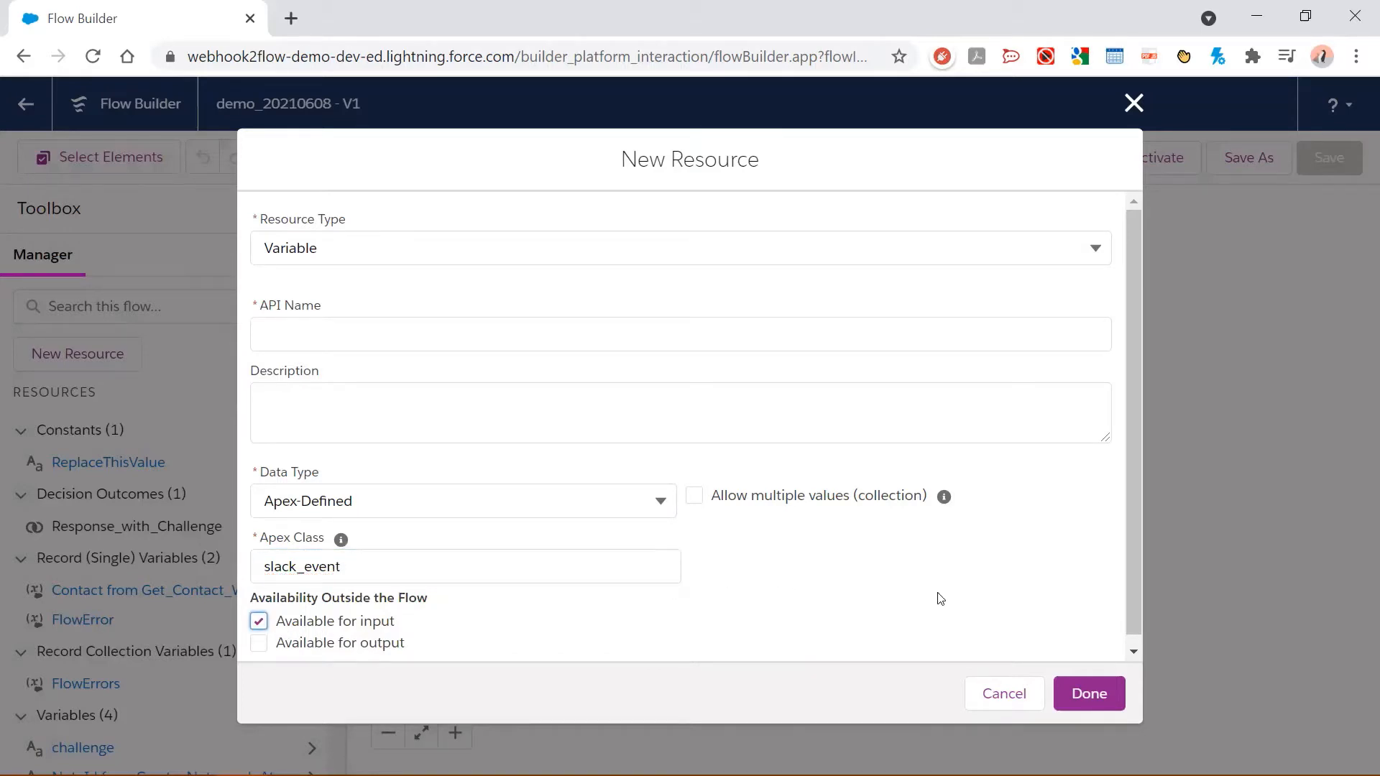
click(1098, 701)
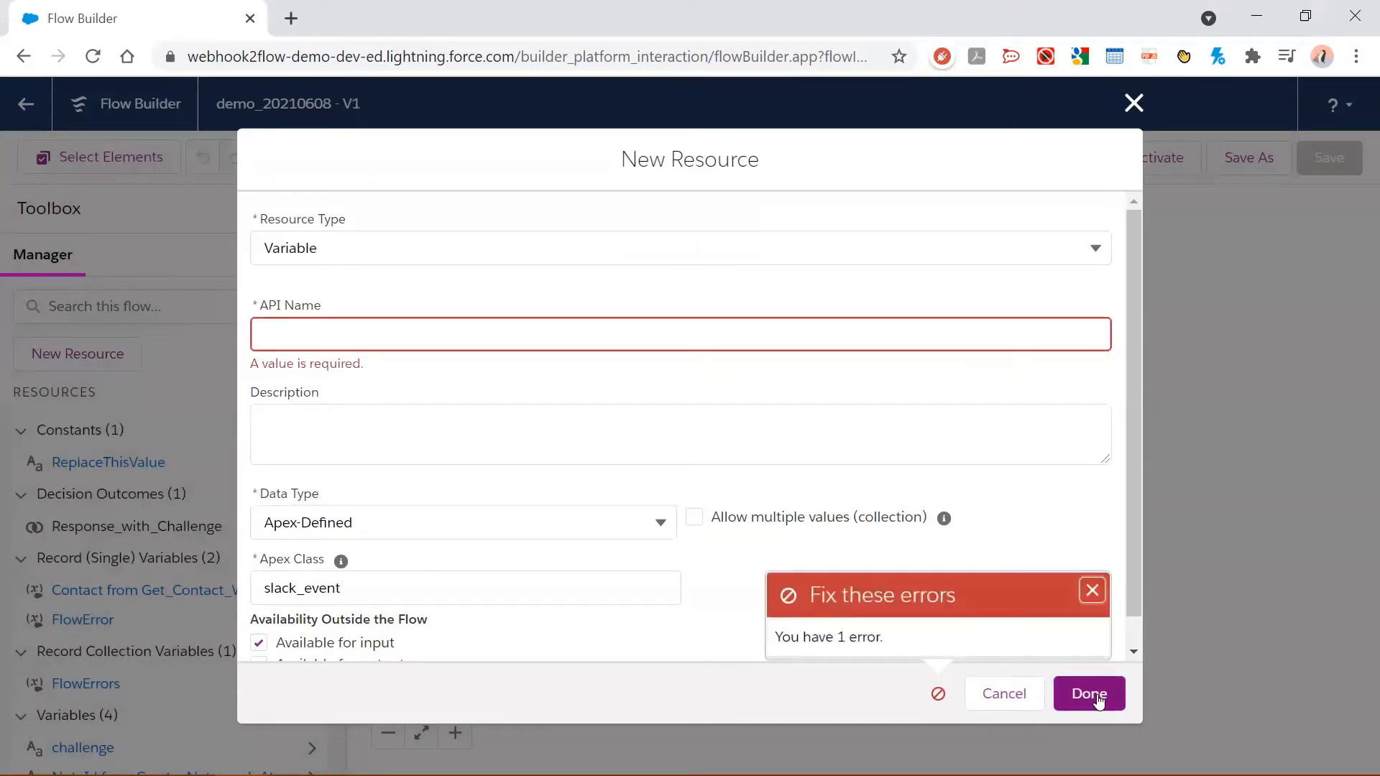
Give the variable the API name event and finish creating it.
click(508, 332)
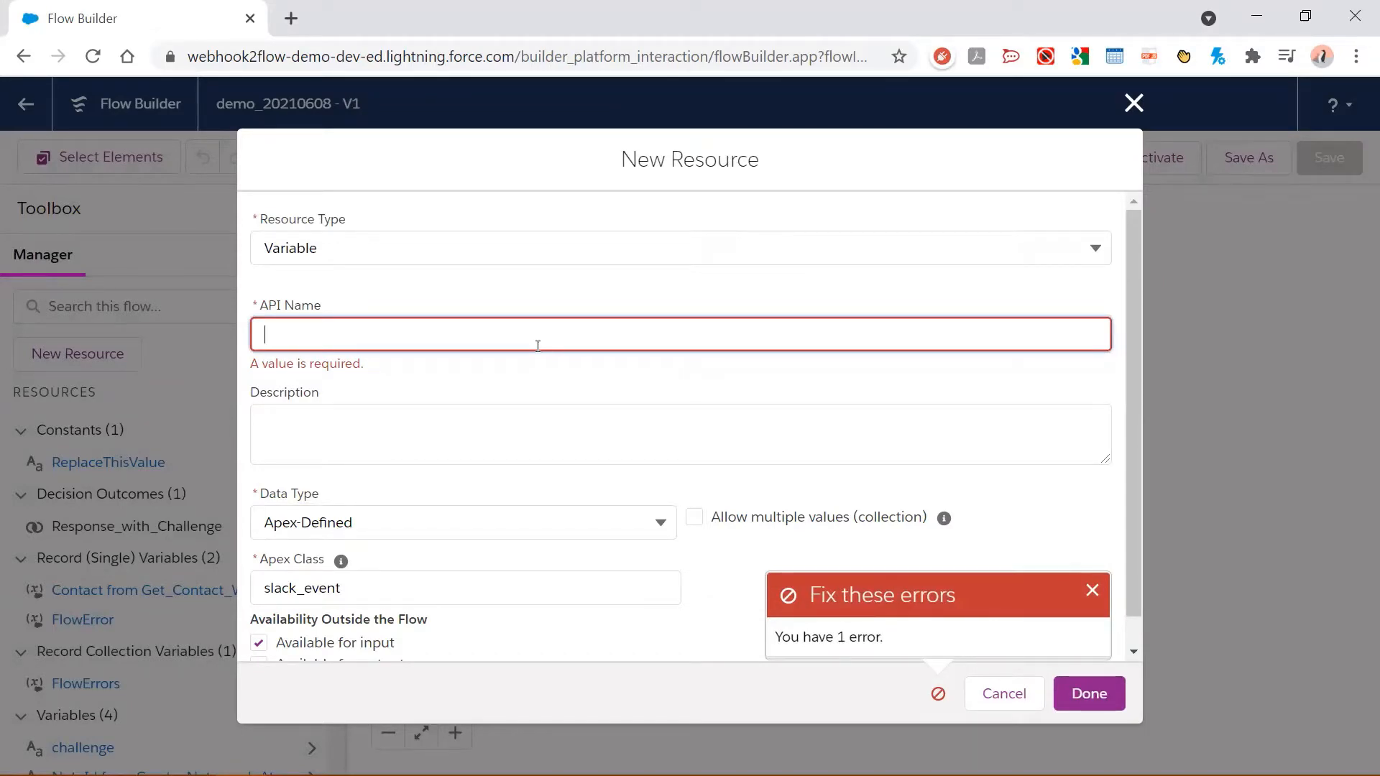
text(event)
click(502, 406)
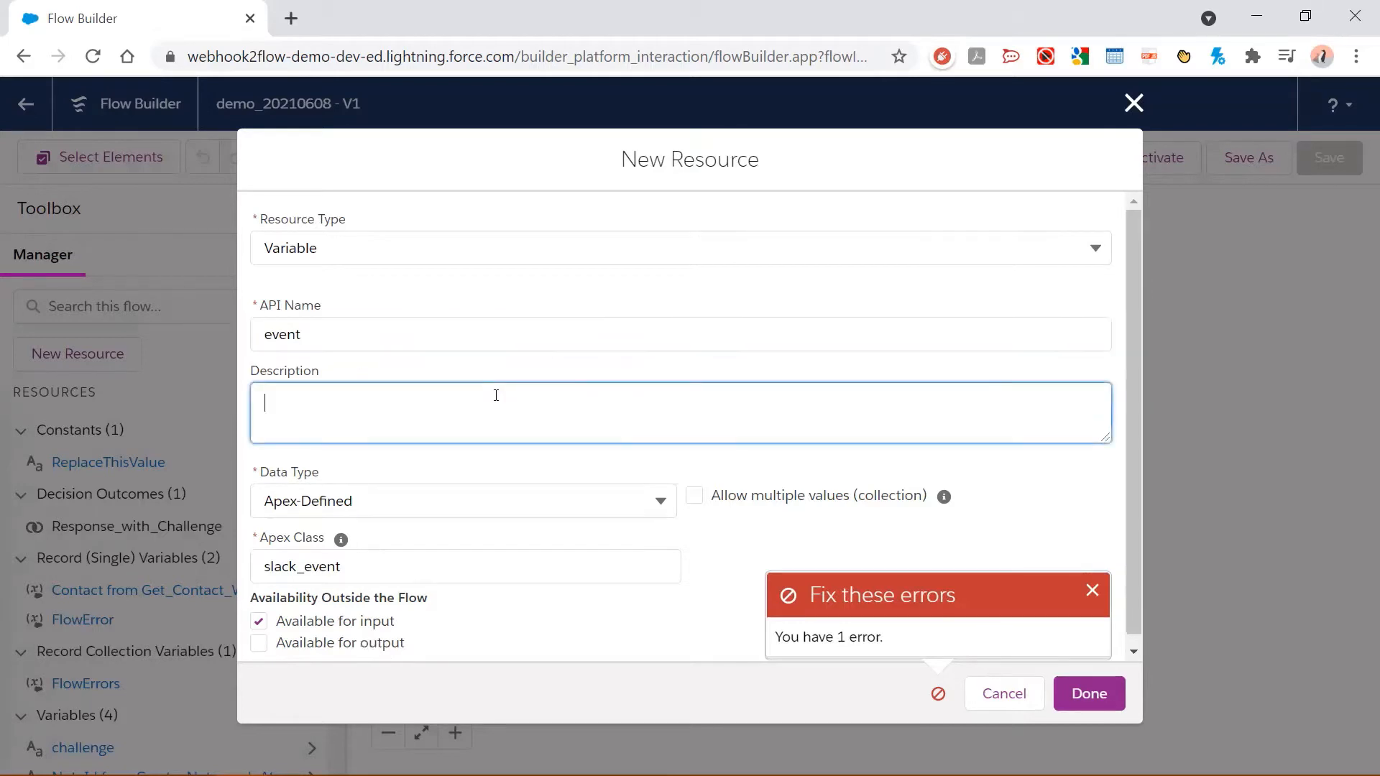
double_click(301, 330)
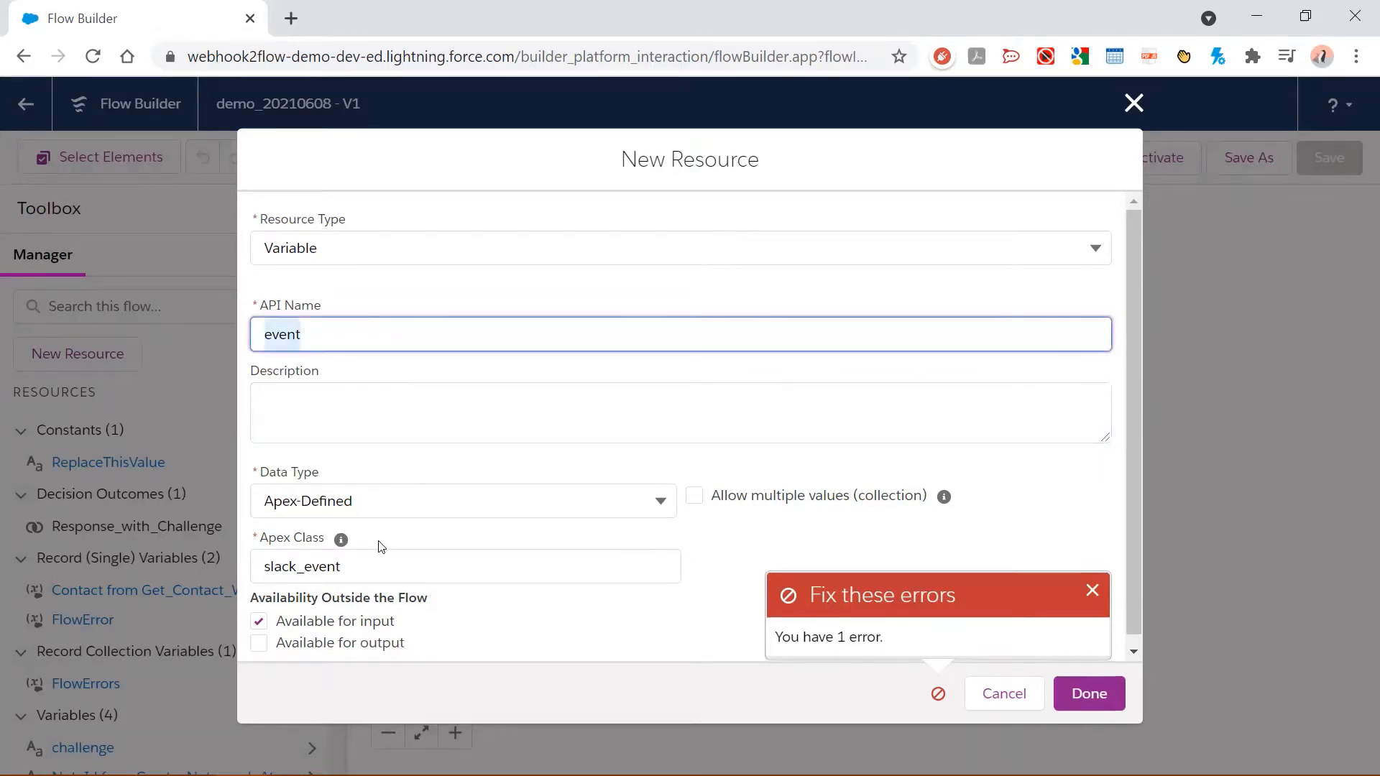
click(1103, 698)
click(1103, 694)
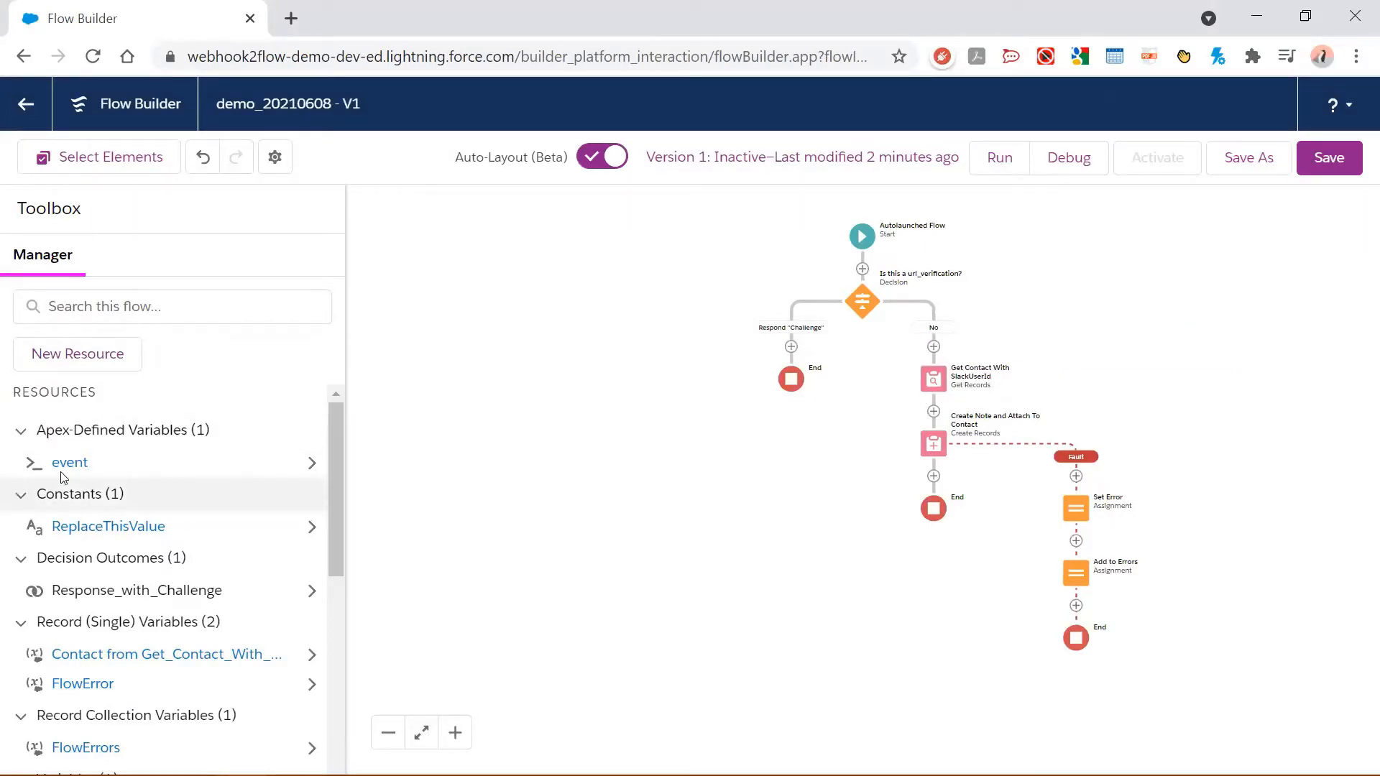
In the Get Contact With SlackUserId element, replace the Slack_User_Id__c filter value with {!event.user}.
click(935, 381)
scroll(935, 381, up, 5)
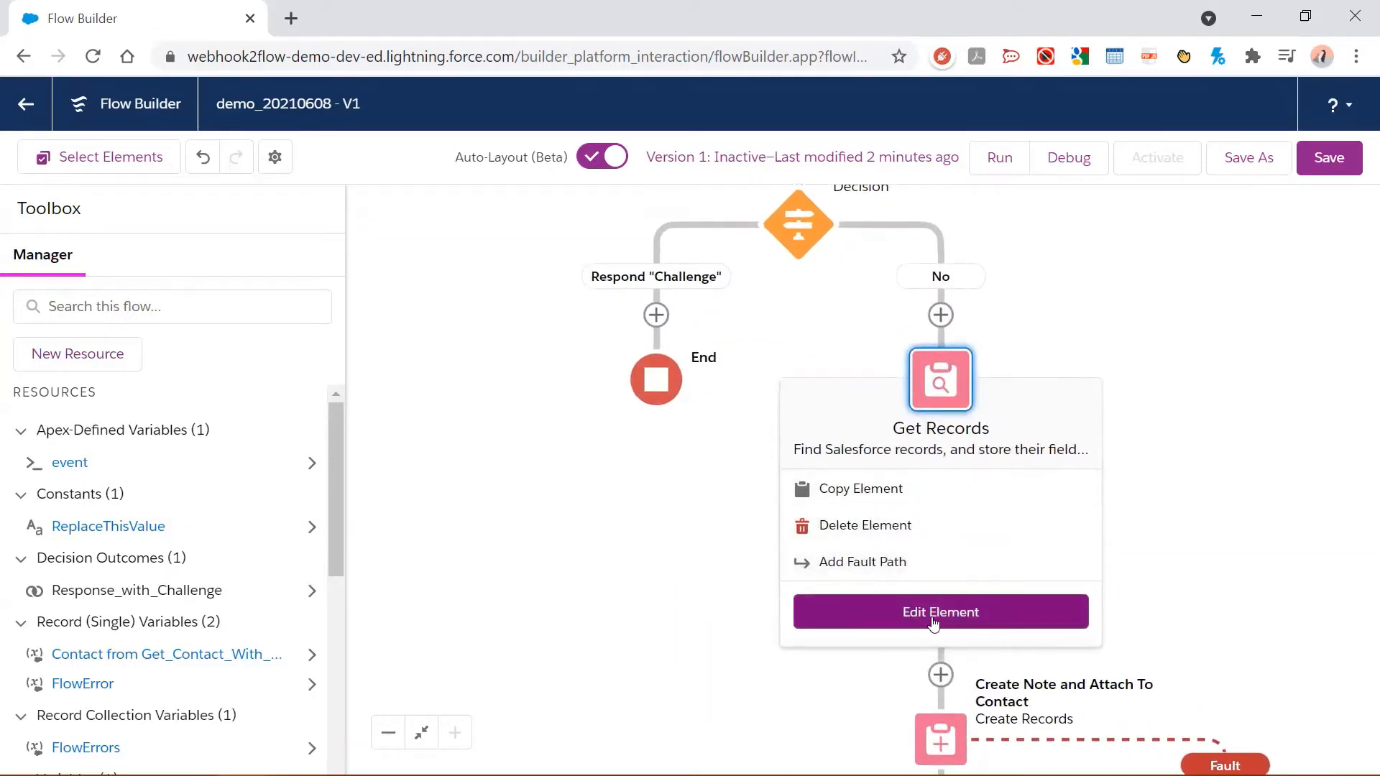
click(931, 613)
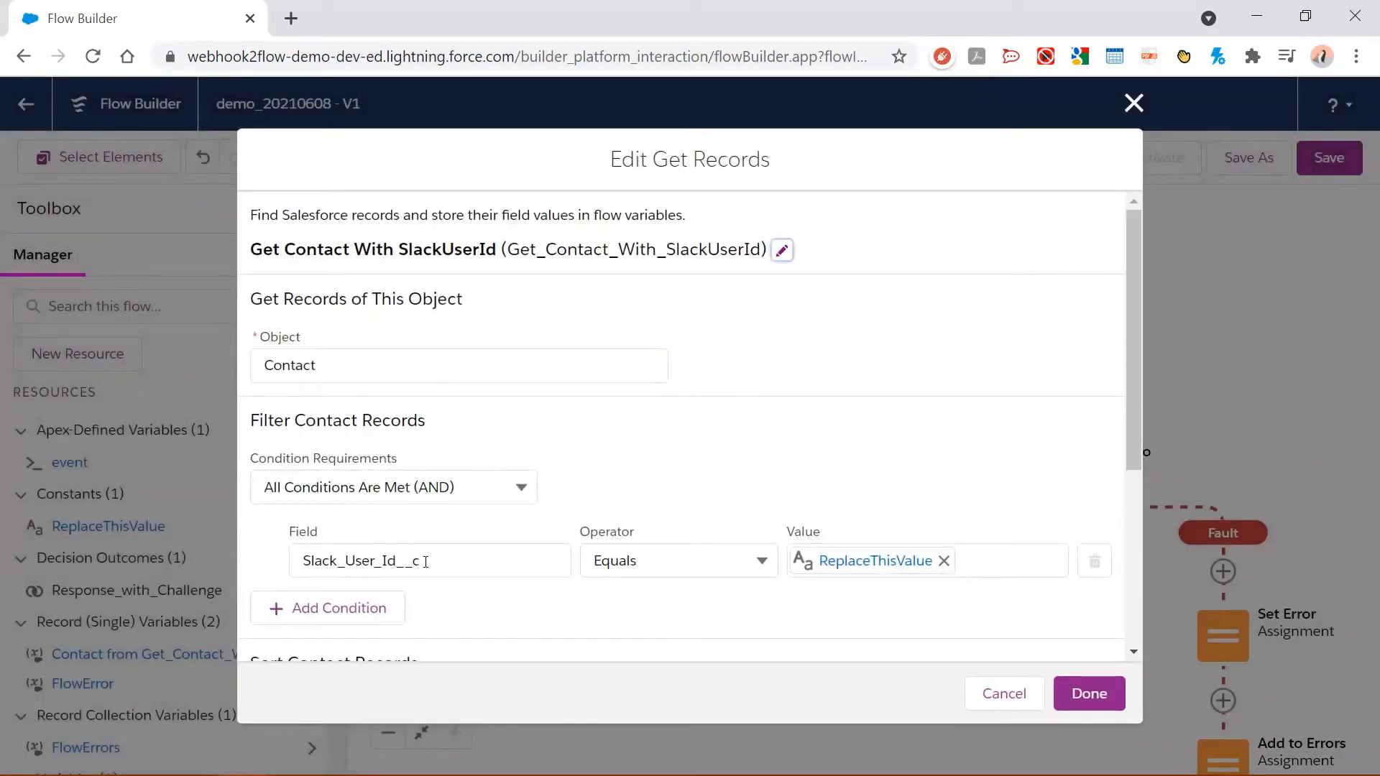
click(944, 561)
click(940, 561)
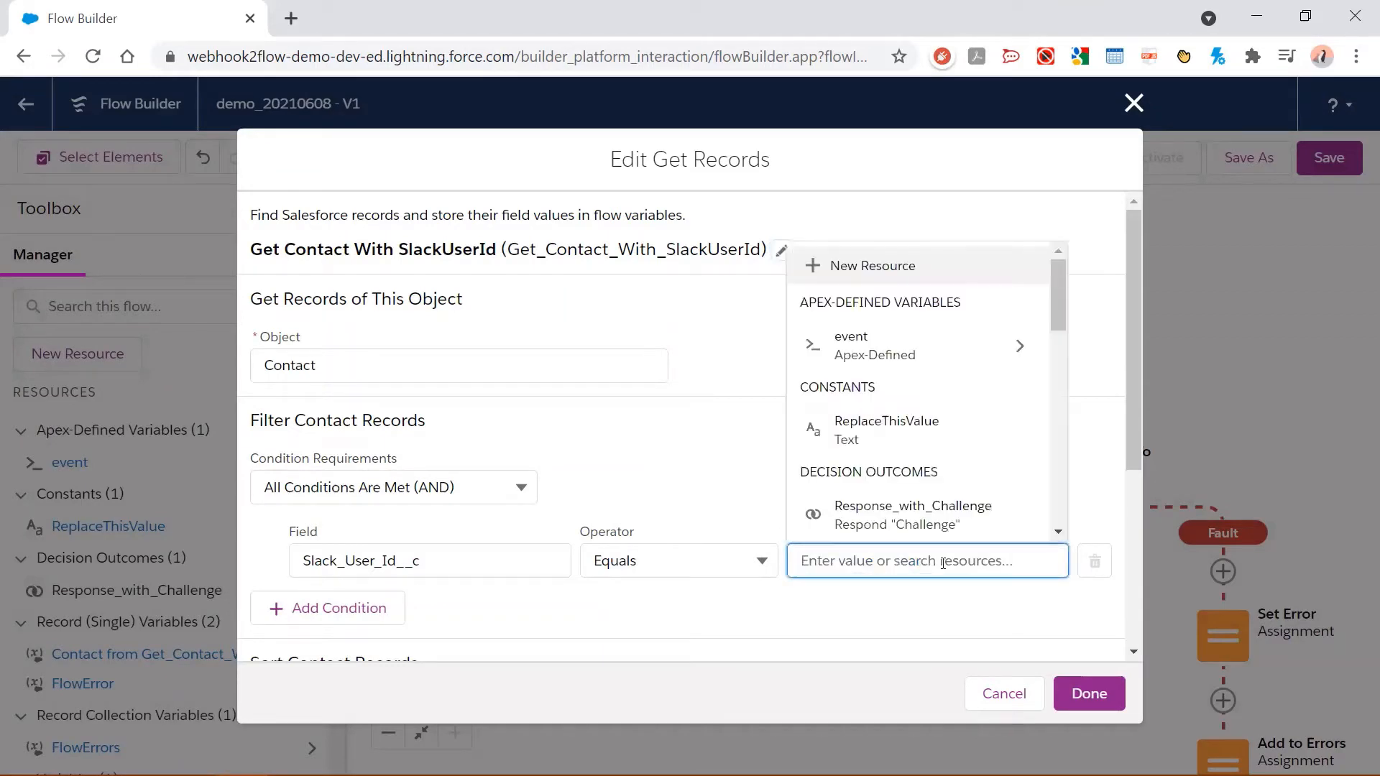
click(1024, 350)
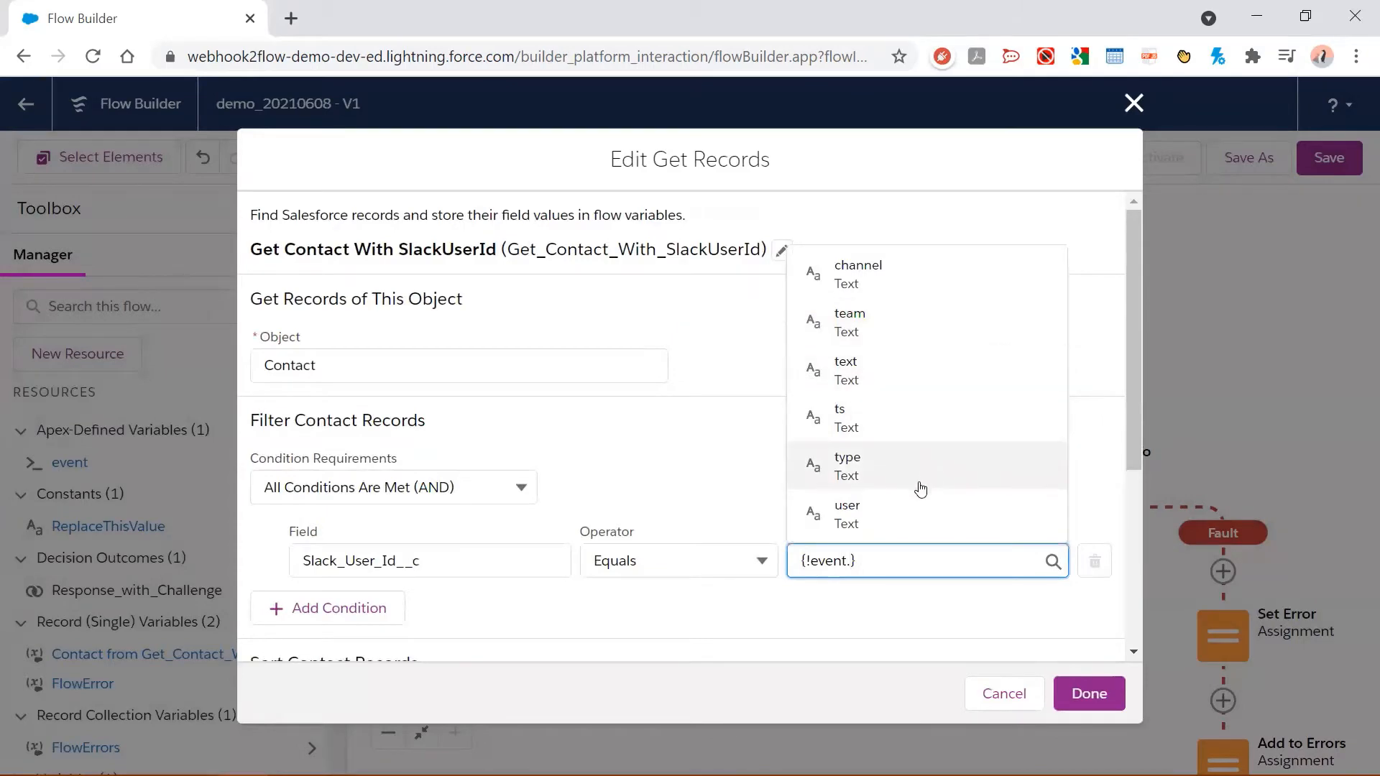
click(880, 516)
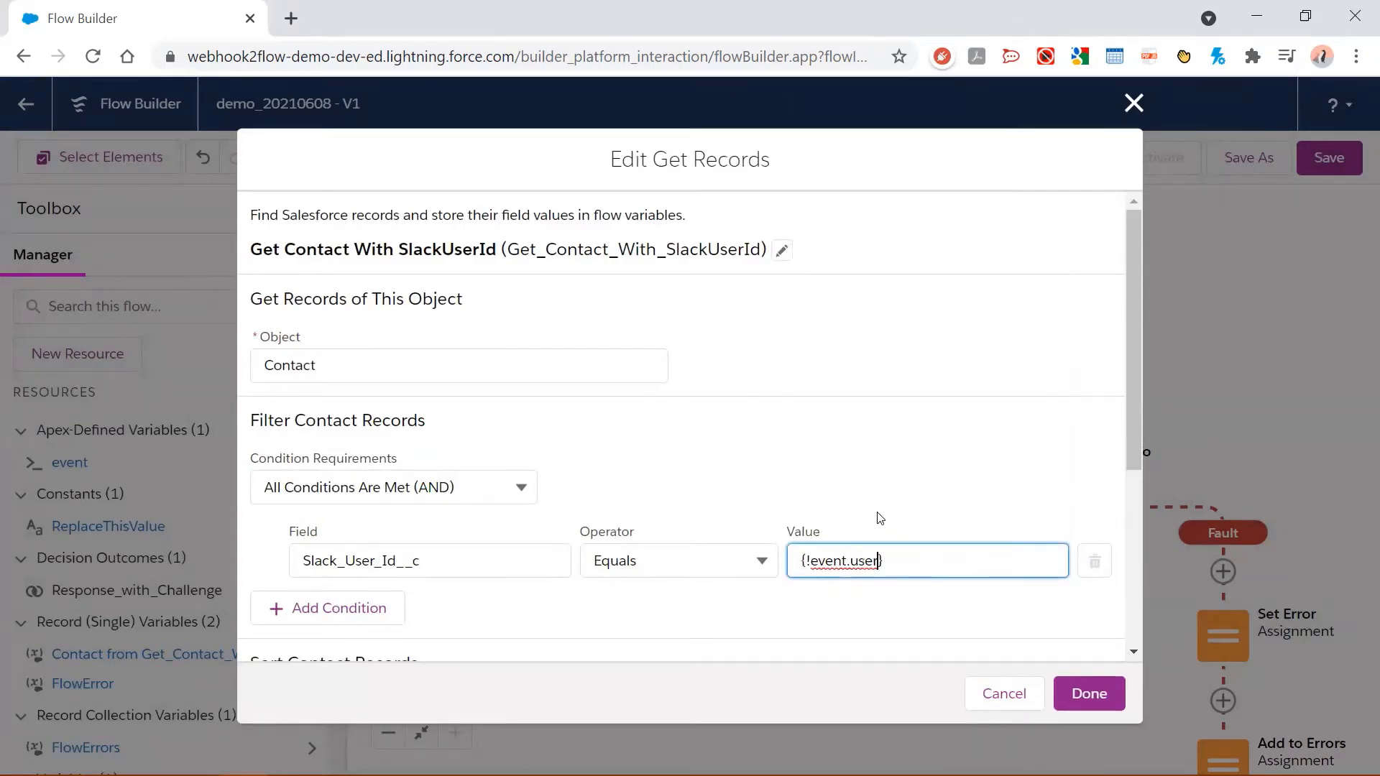
click(1111, 695)
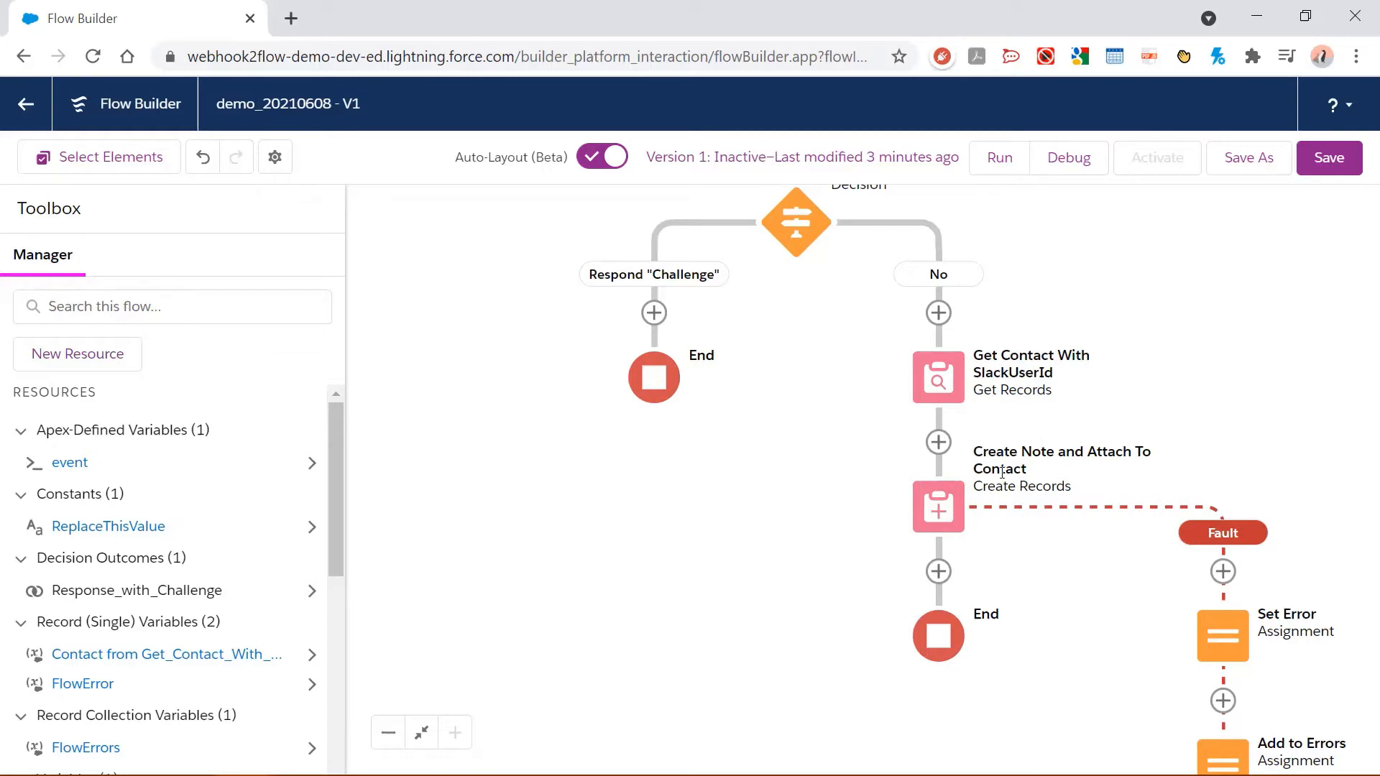
In the Create Note and Attach To Contact element, set the note's Body to {!event.text}.
click(934, 506)
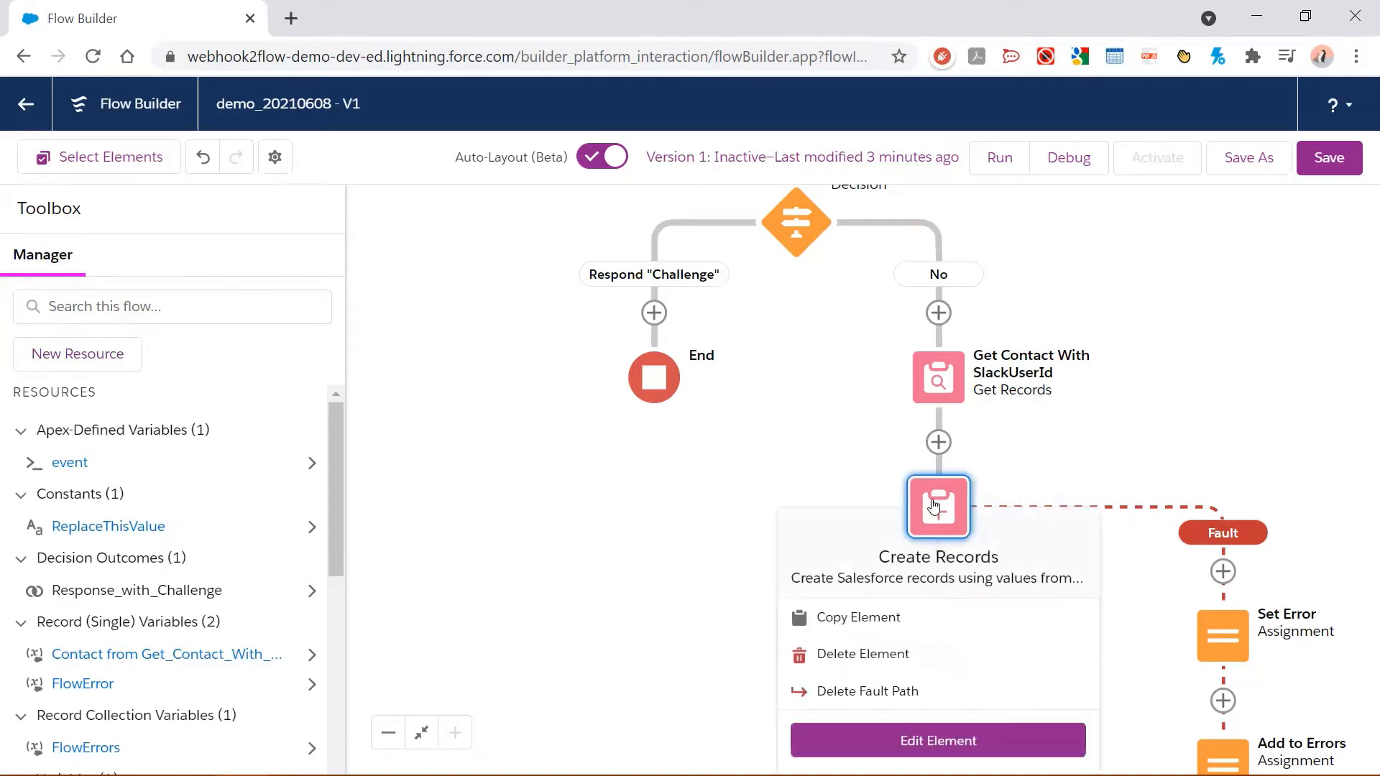
click(944, 749)
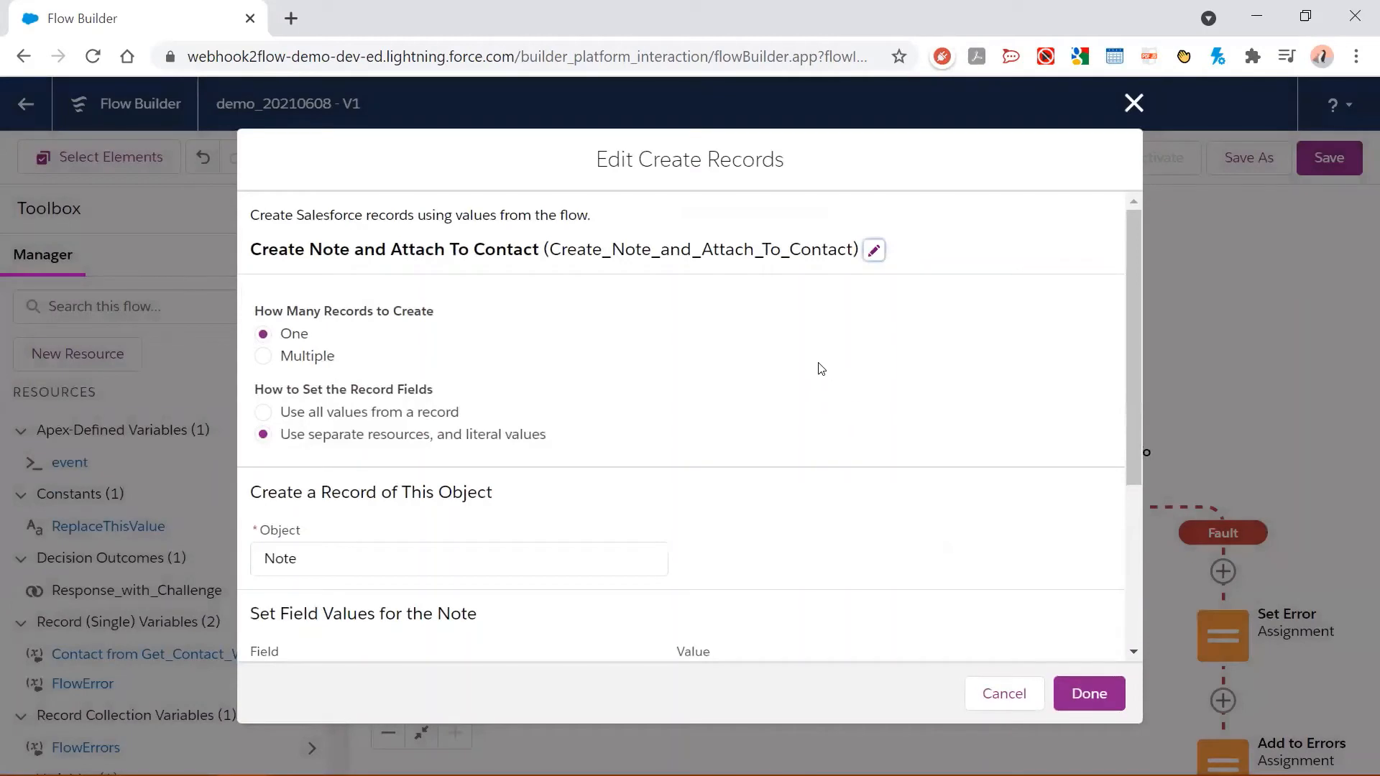
scroll(806, 363, down, 3)
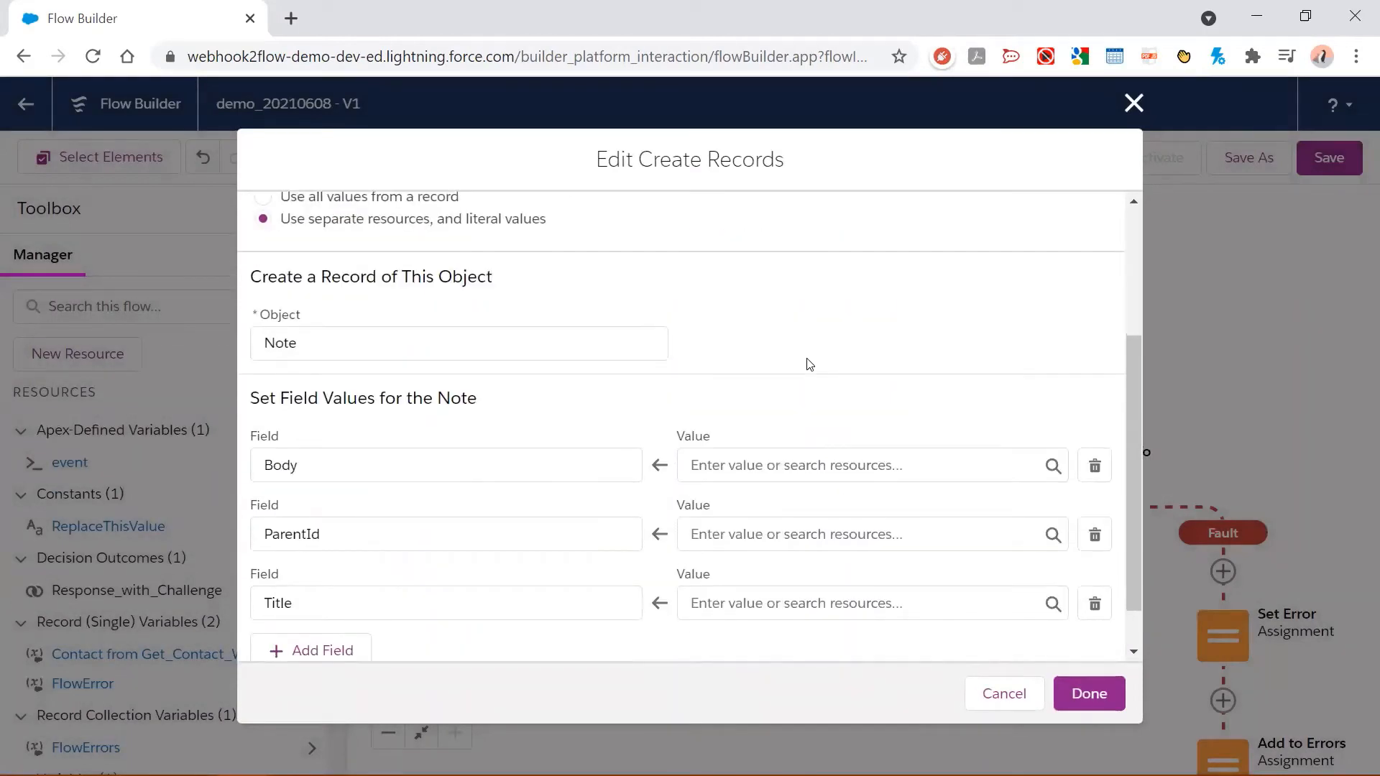
click(851, 469)
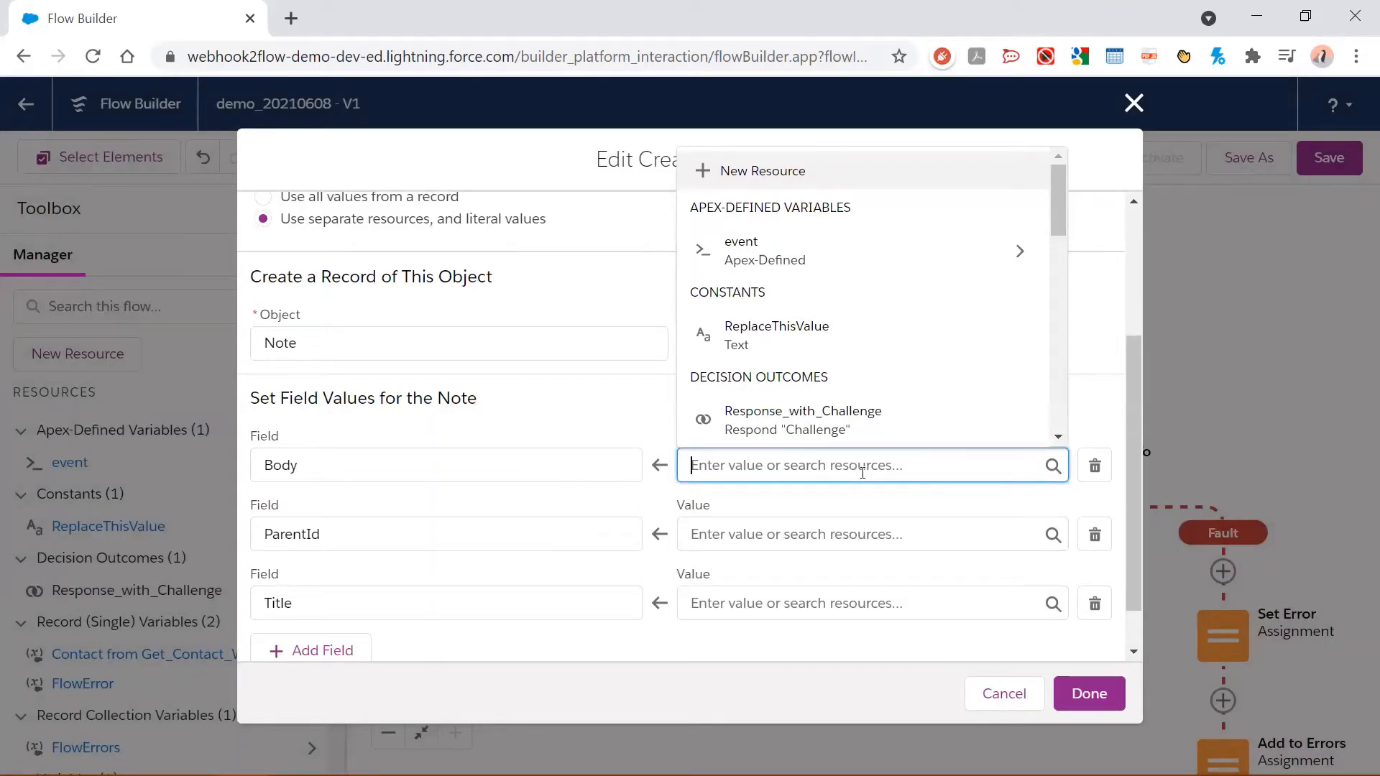
click(1028, 253)
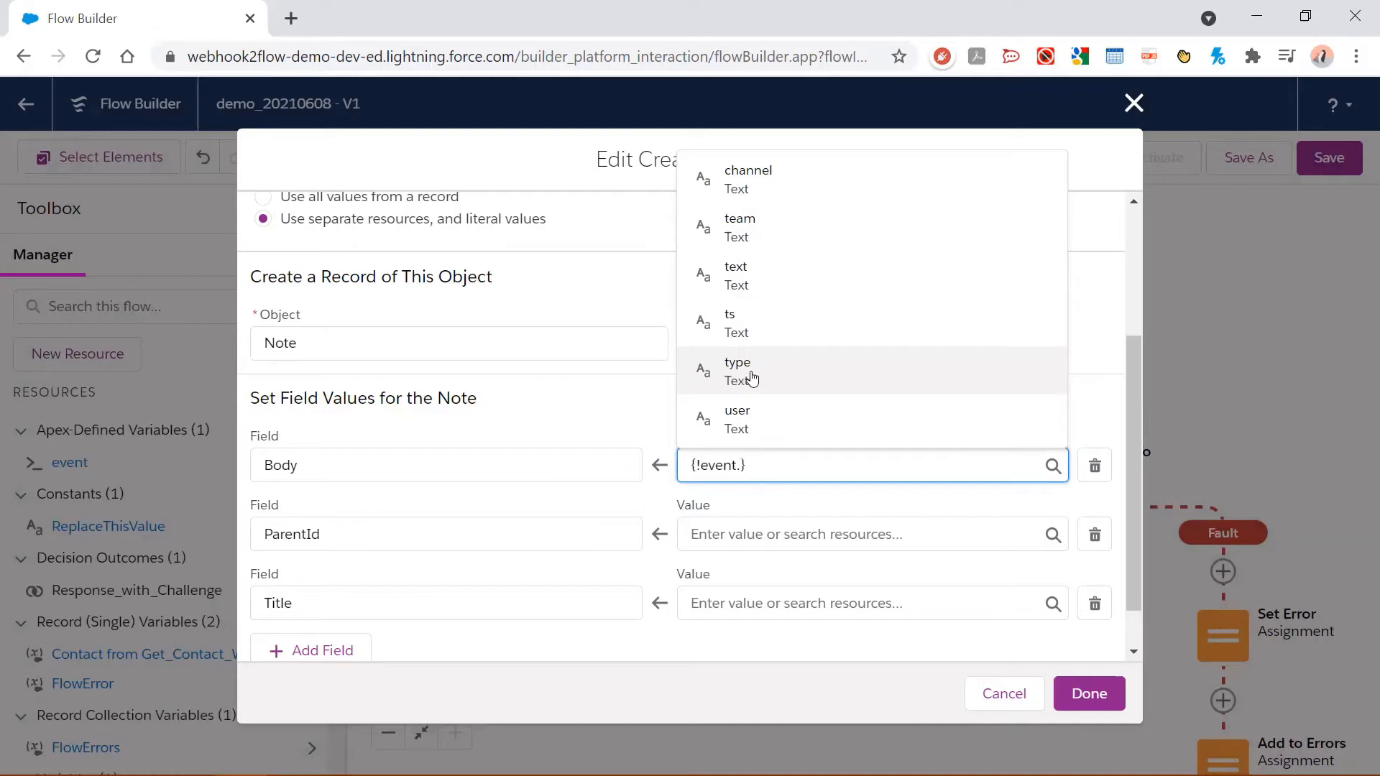
click(752, 273)
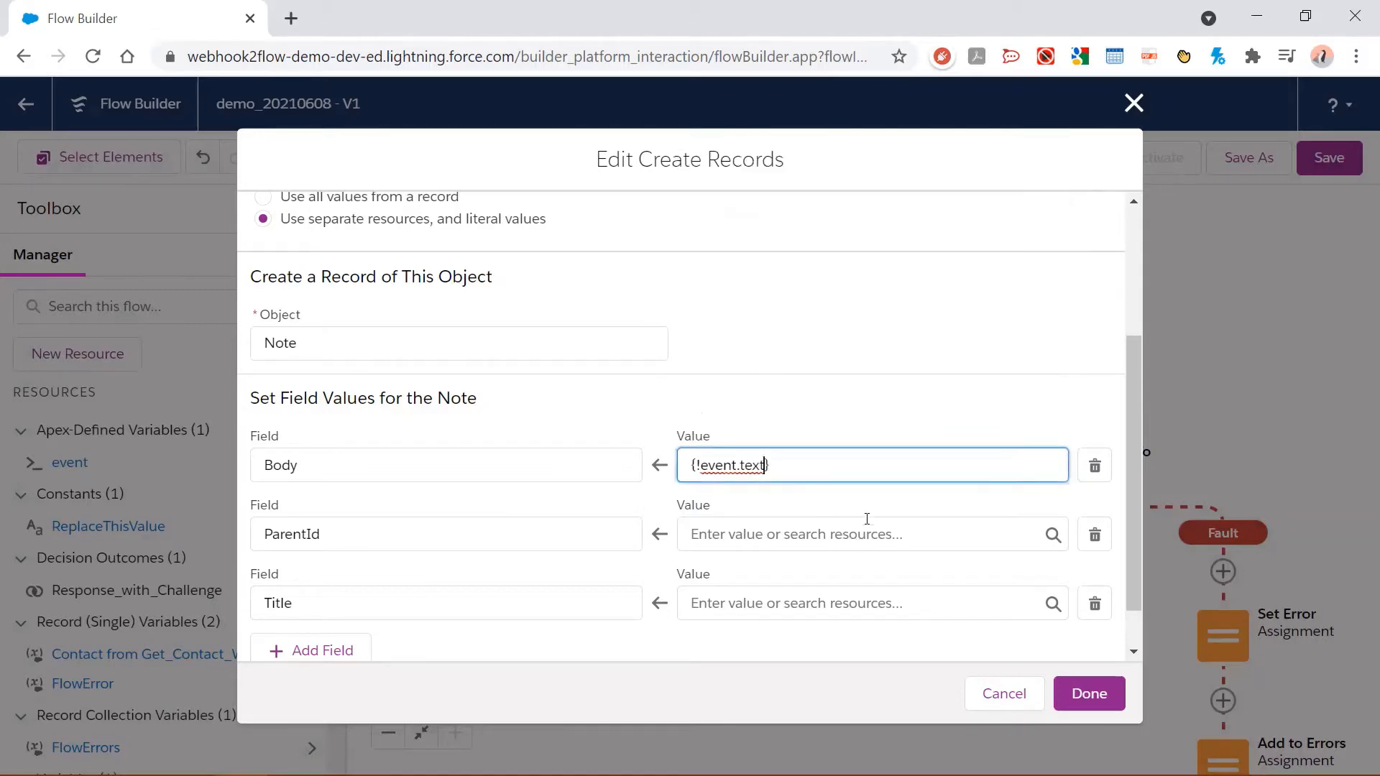
Set the note's ParentId to {!Get_Contact_With_SlackUserId.Id}.
click(884, 536)
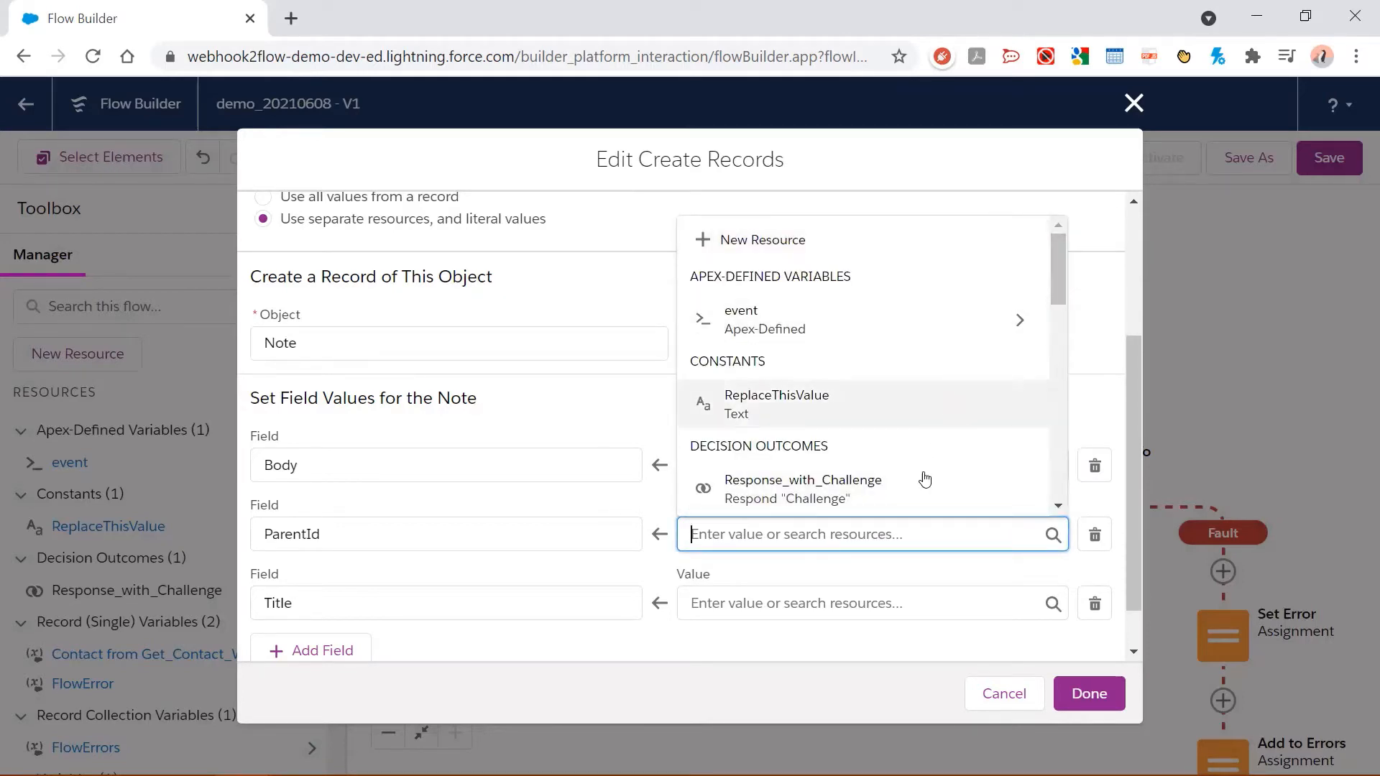
scroll(941, 431, down, 5)
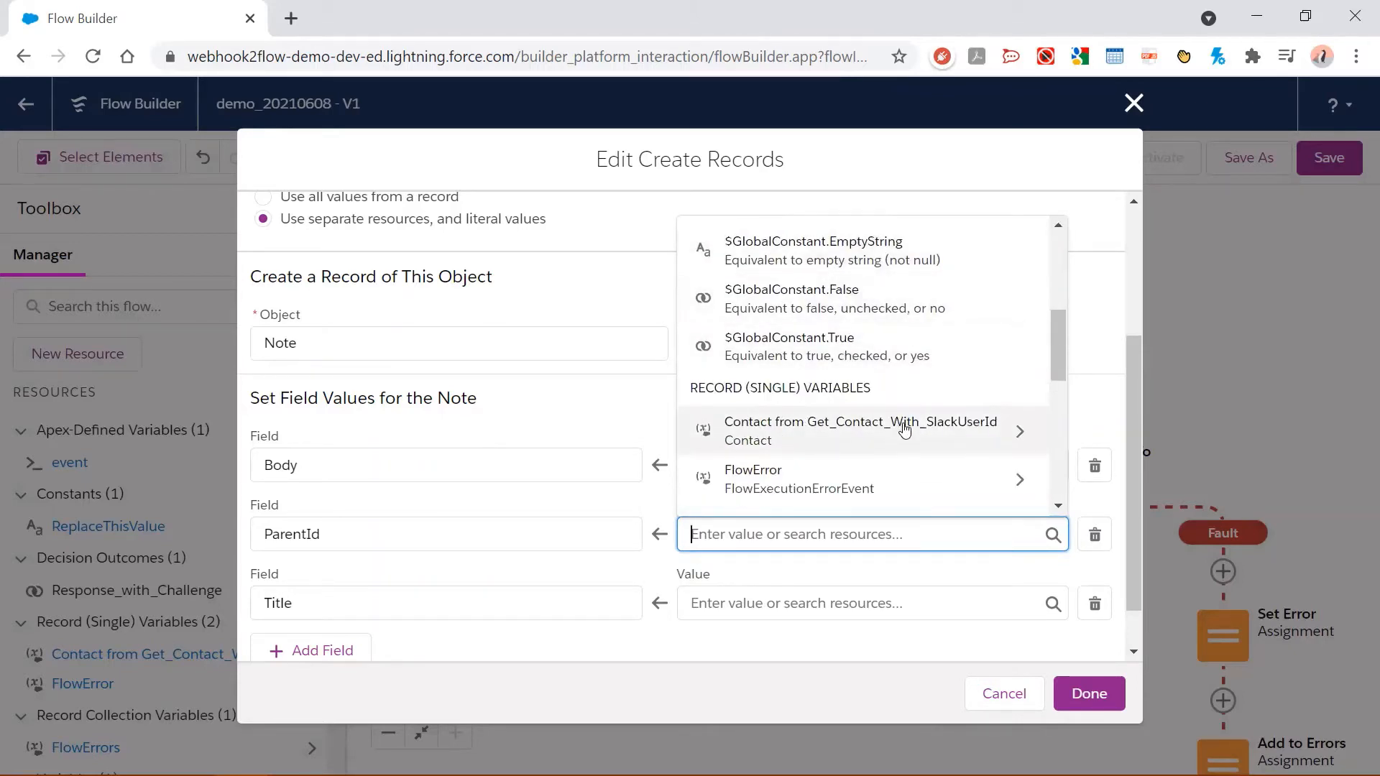
click(1019, 431)
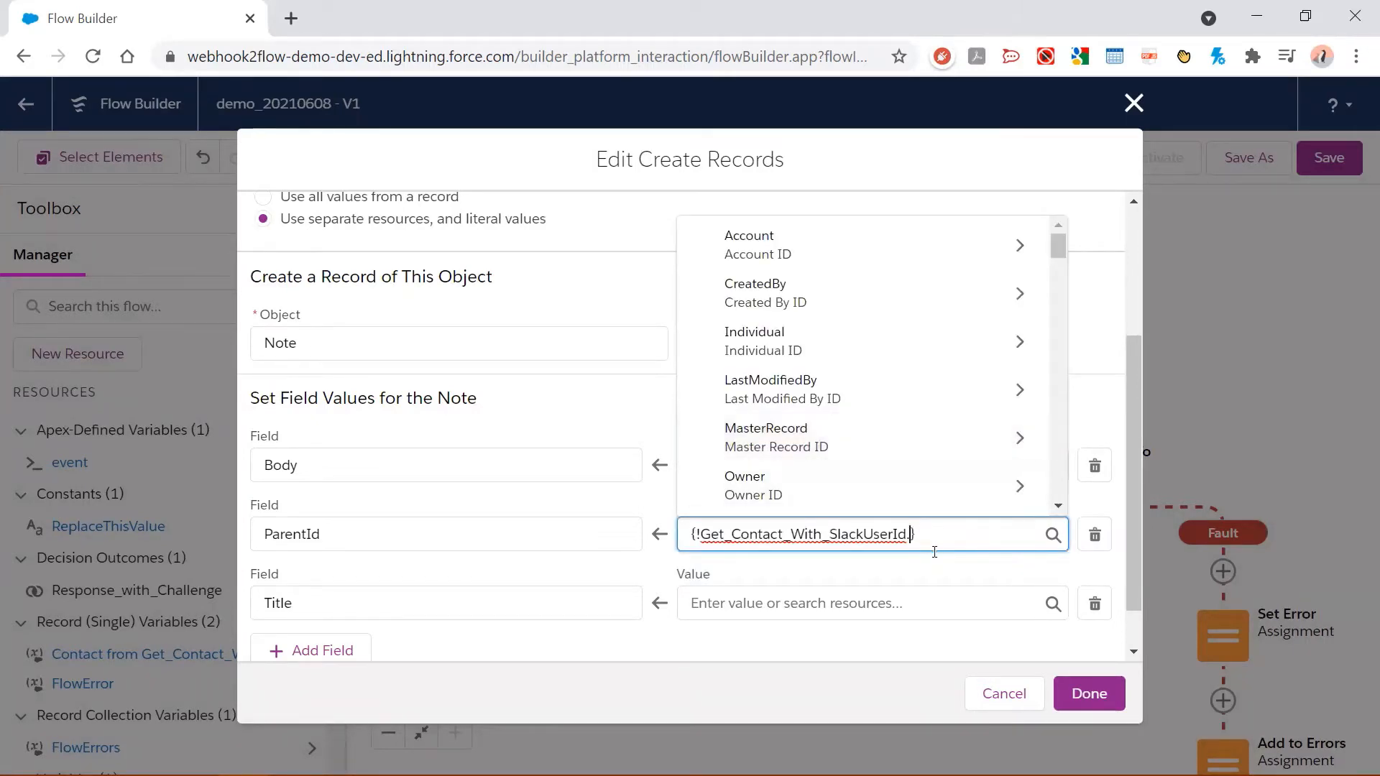
text(Id)
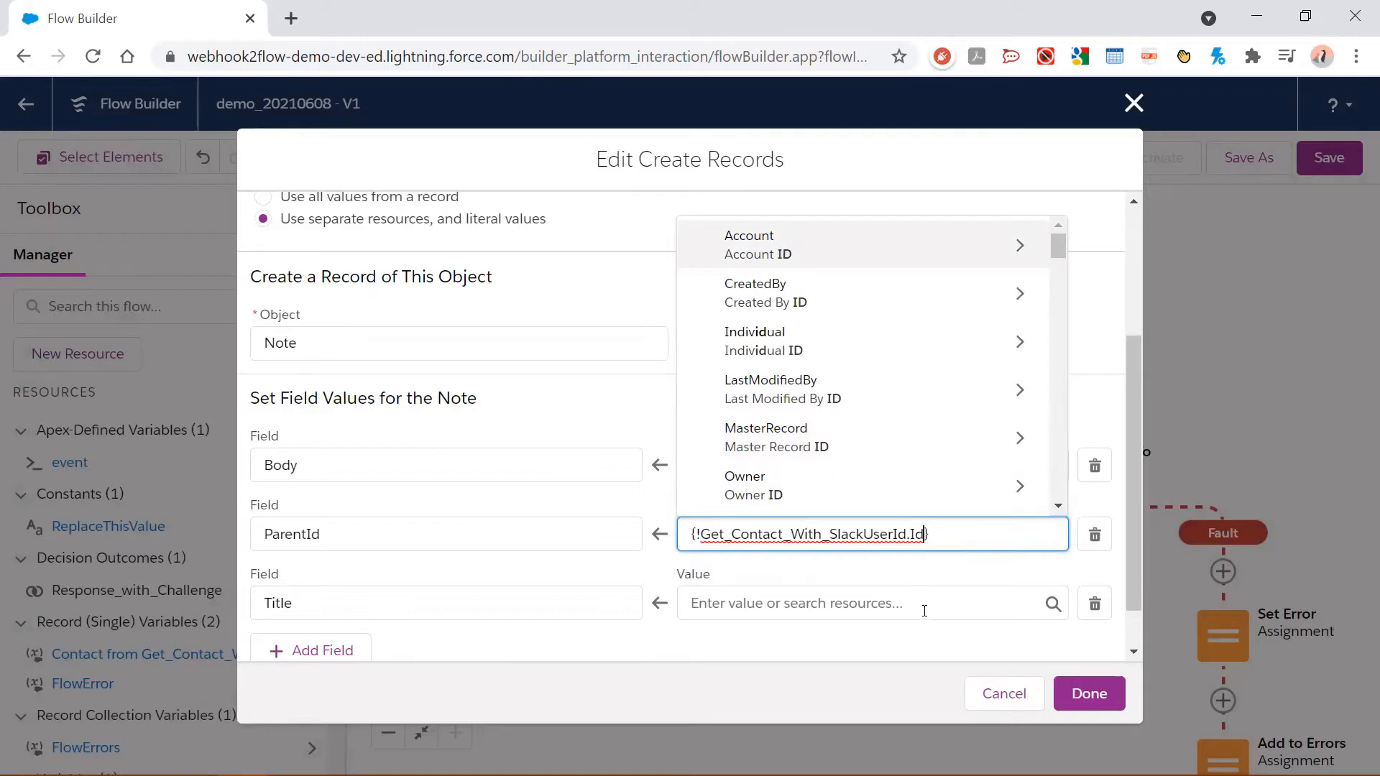
Set the note's Title to {!event.text}, accept the element's changes and save the flow.
click(925, 611)
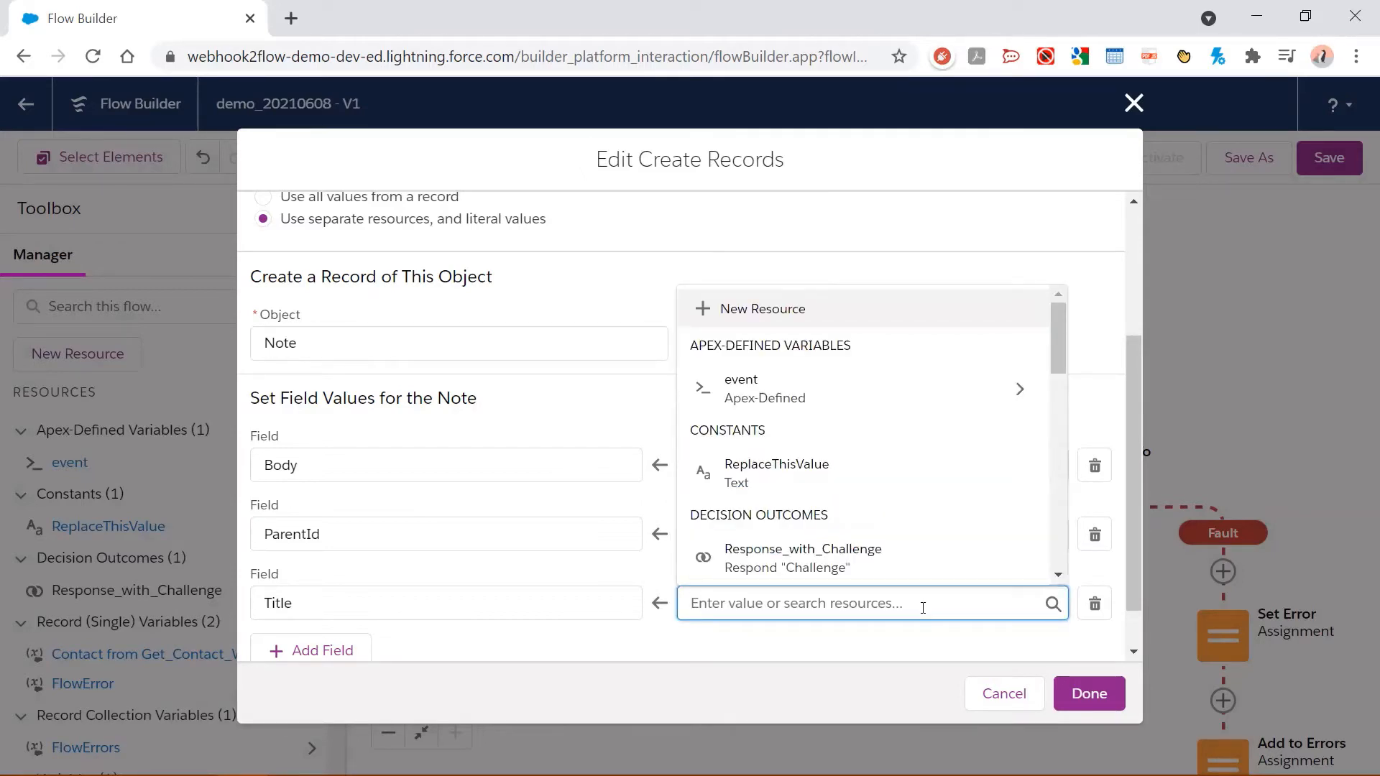
click(1021, 388)
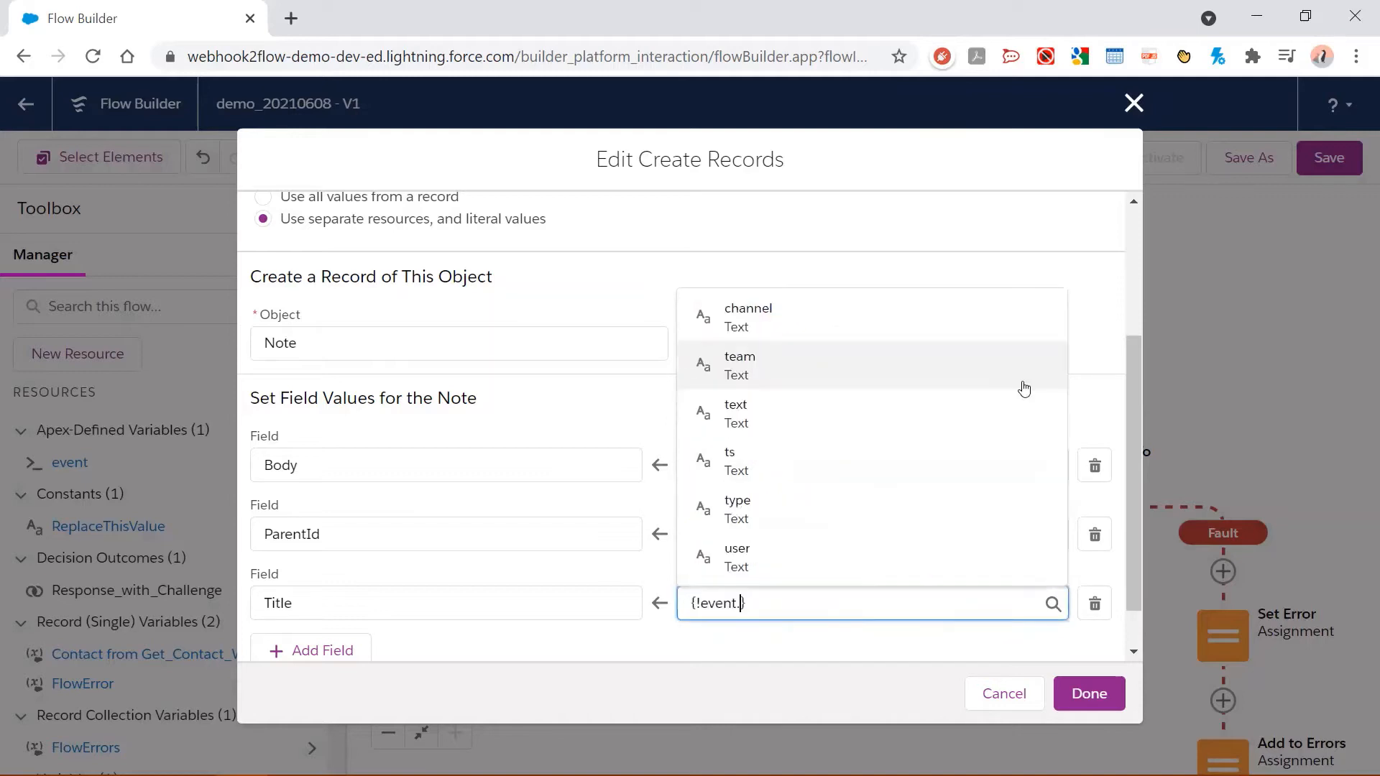
click(757, 419)
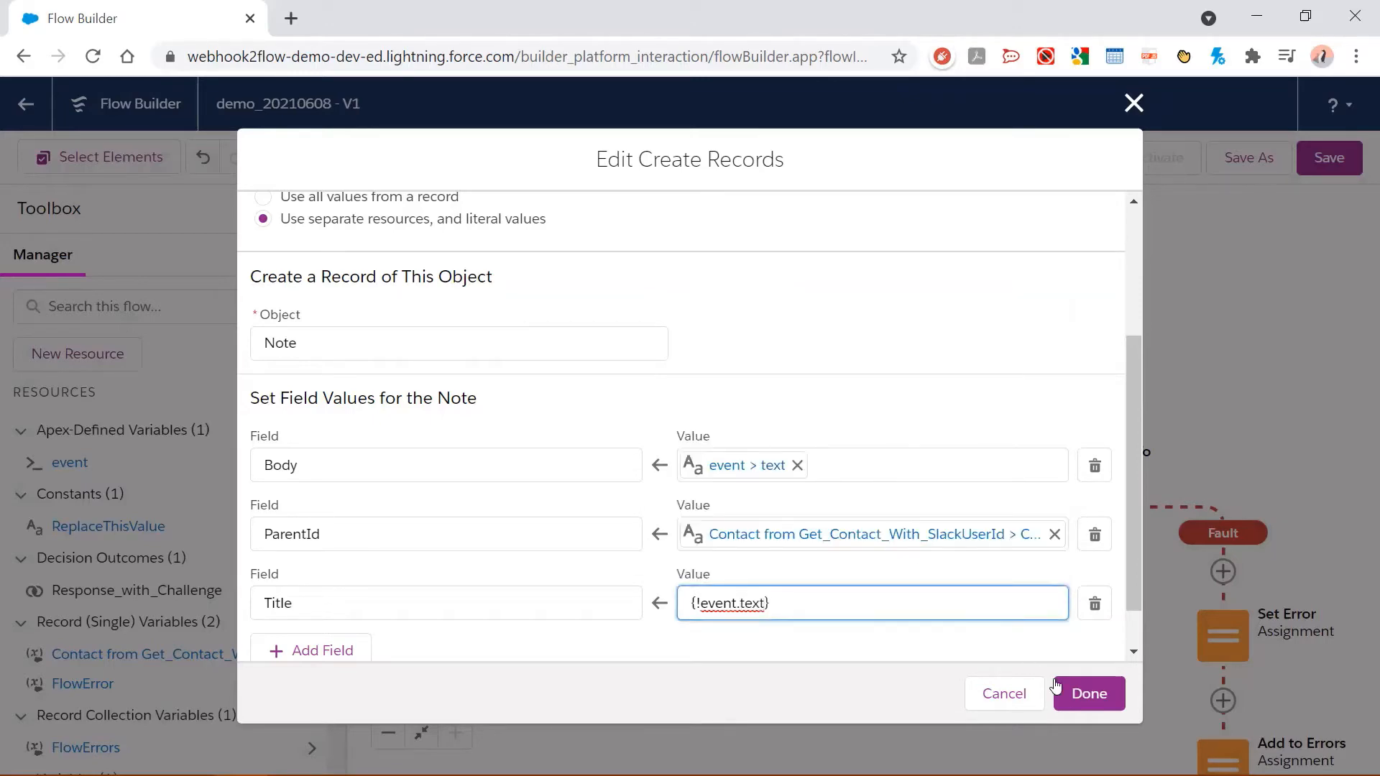
click(1085, 692)
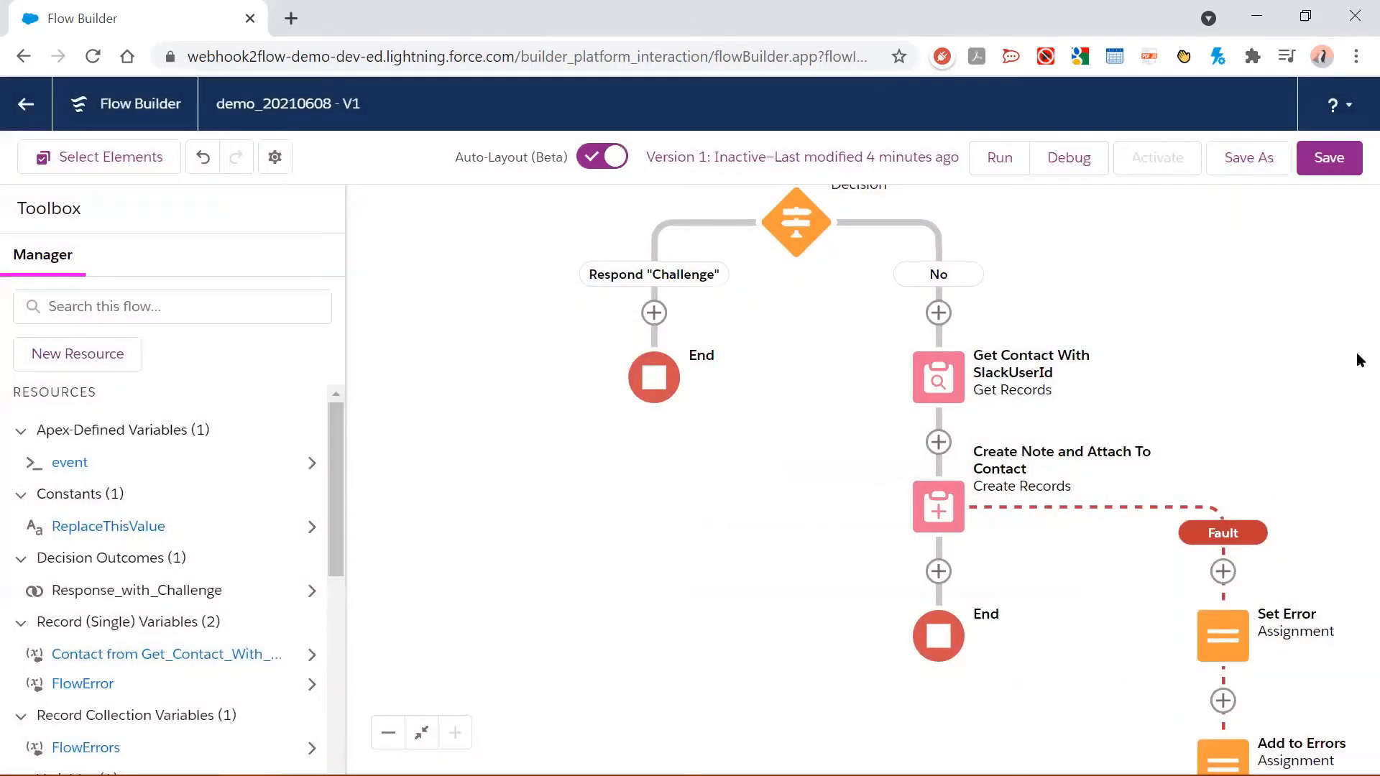
click(1330, 164)
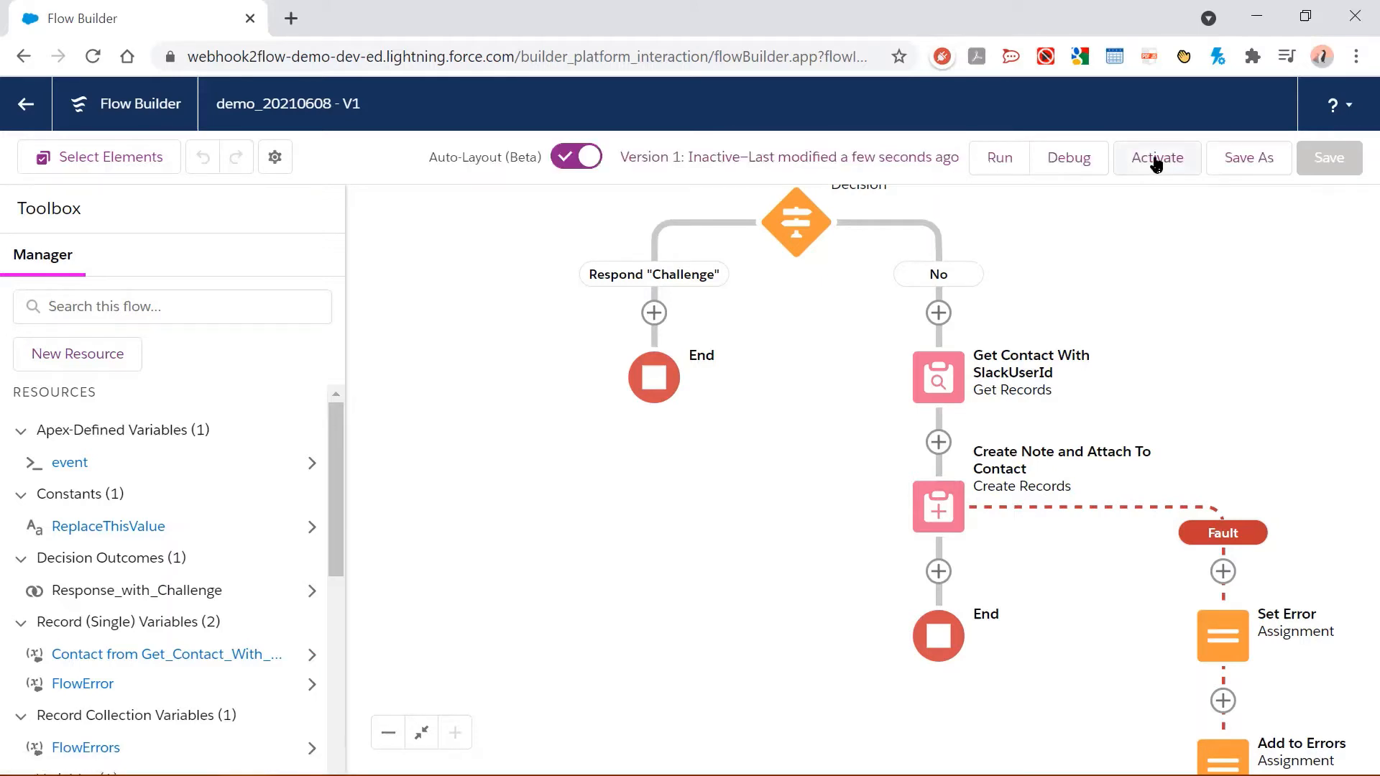
Activate the demo_20210608 flow and switch to the webhook2flow_testing channel in Slack.
click(1156, 160)
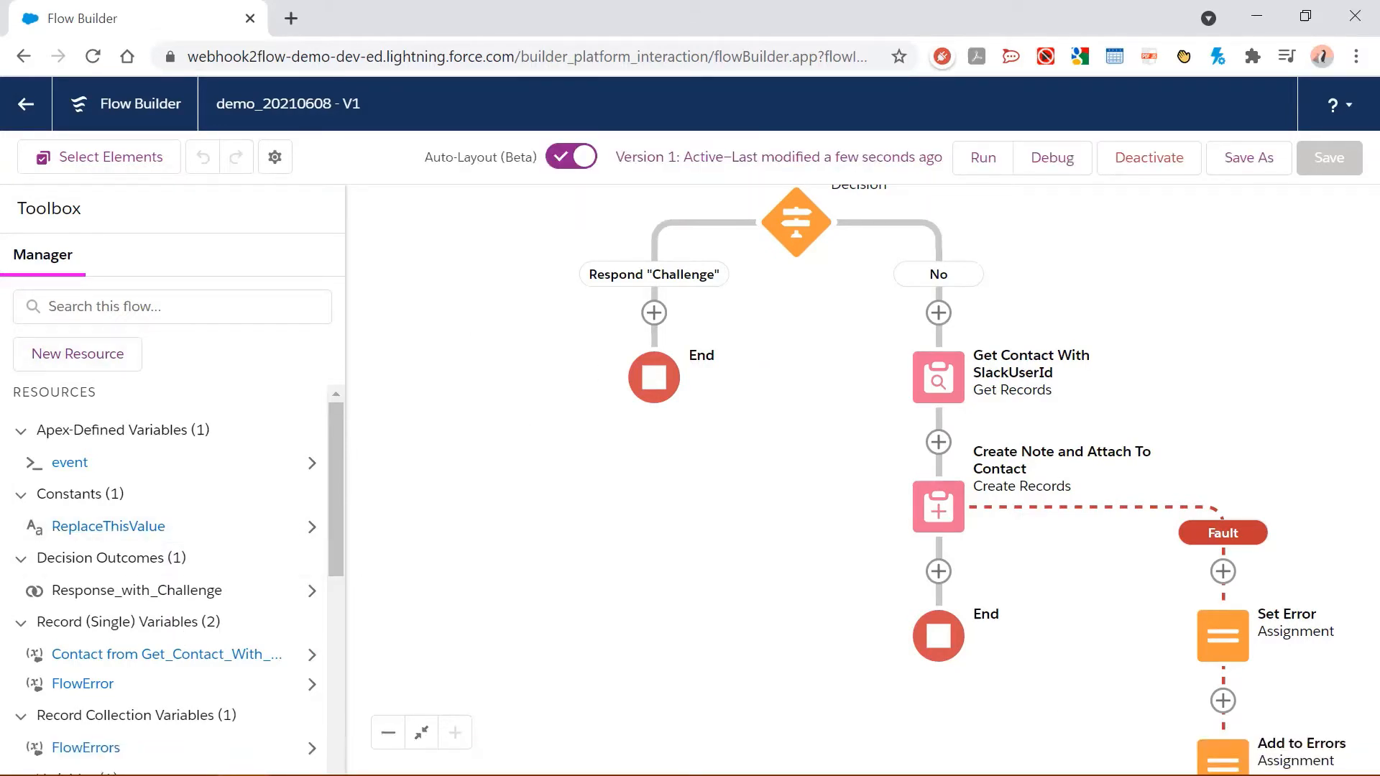
key(alt+Tab)
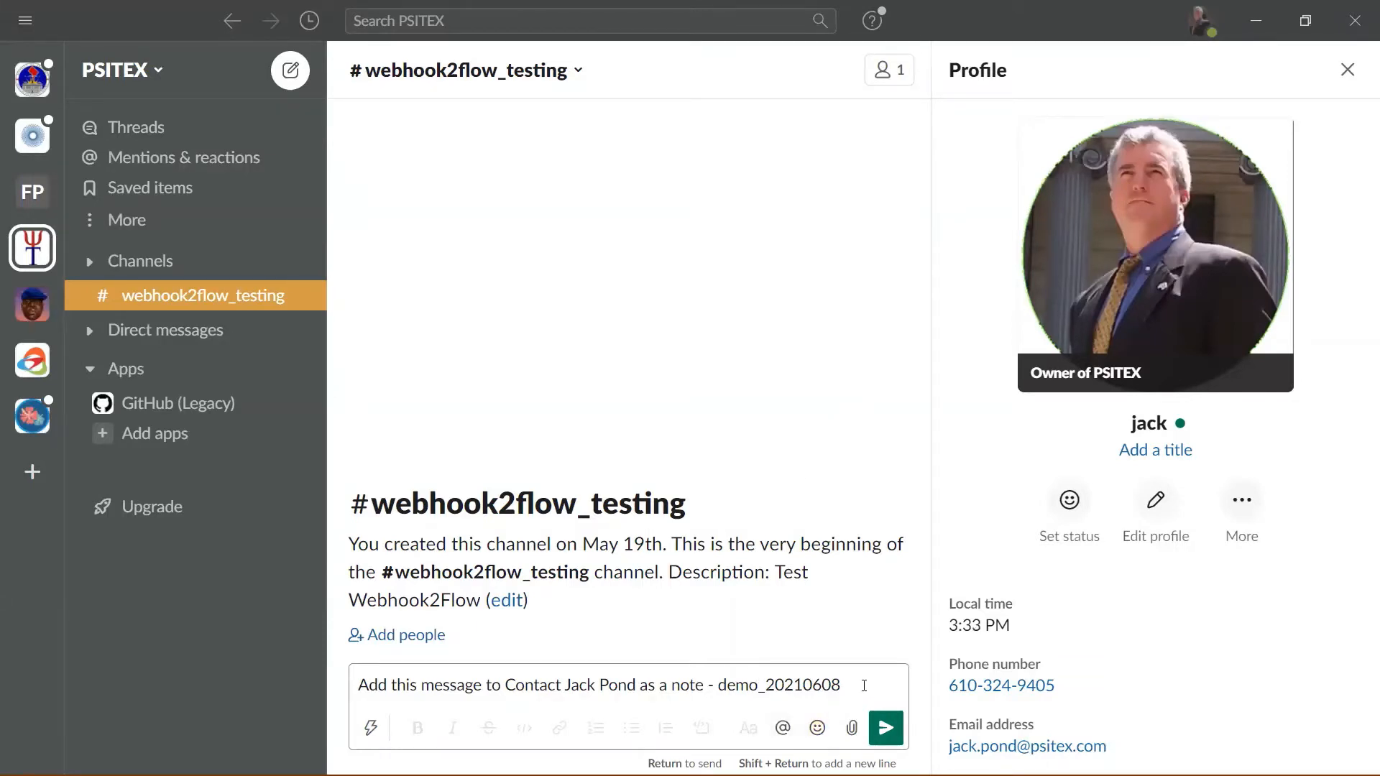
Switch to the contact record in Salesforce and check its Slack User Id field and its related Notes & Attachments.
key(alt+Tab)
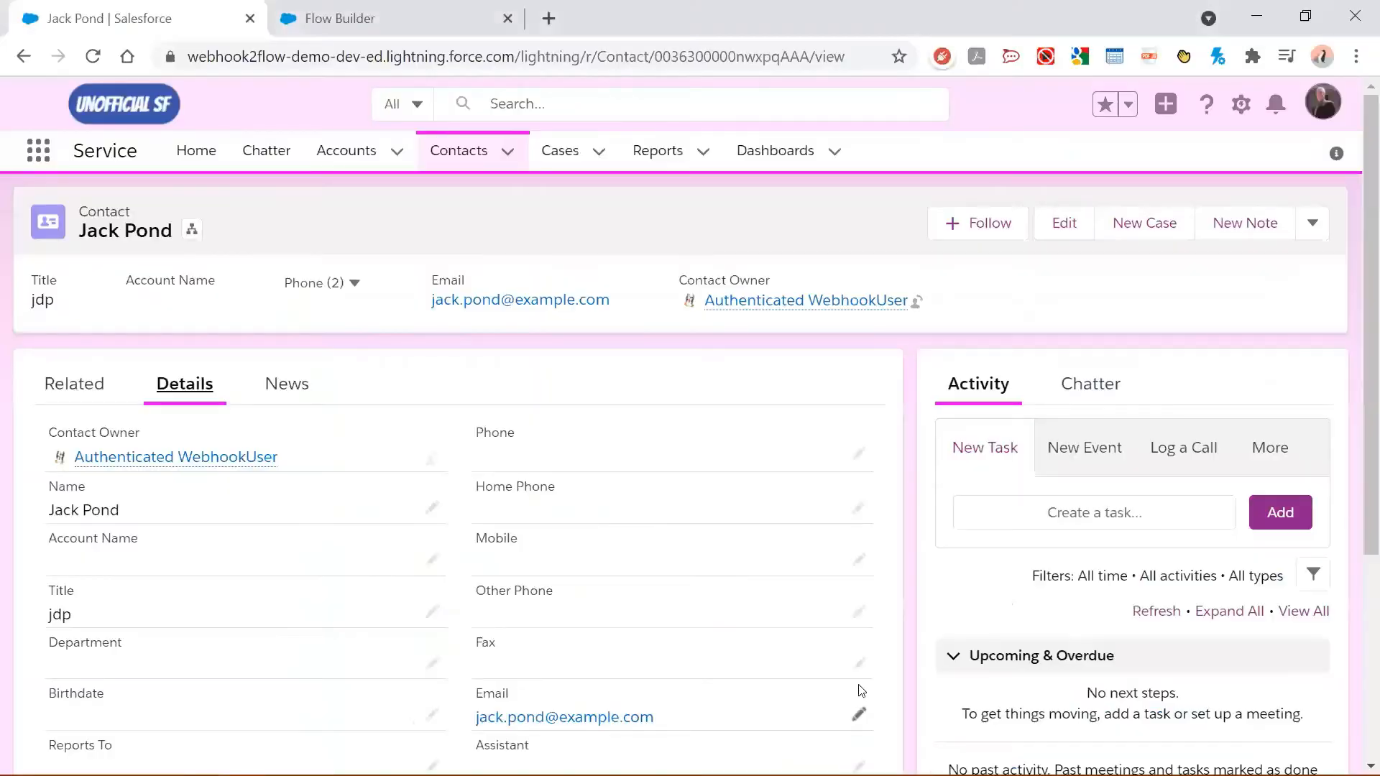
scroll(315, 597, down, 1)
scroll(315, 598, down, 2)
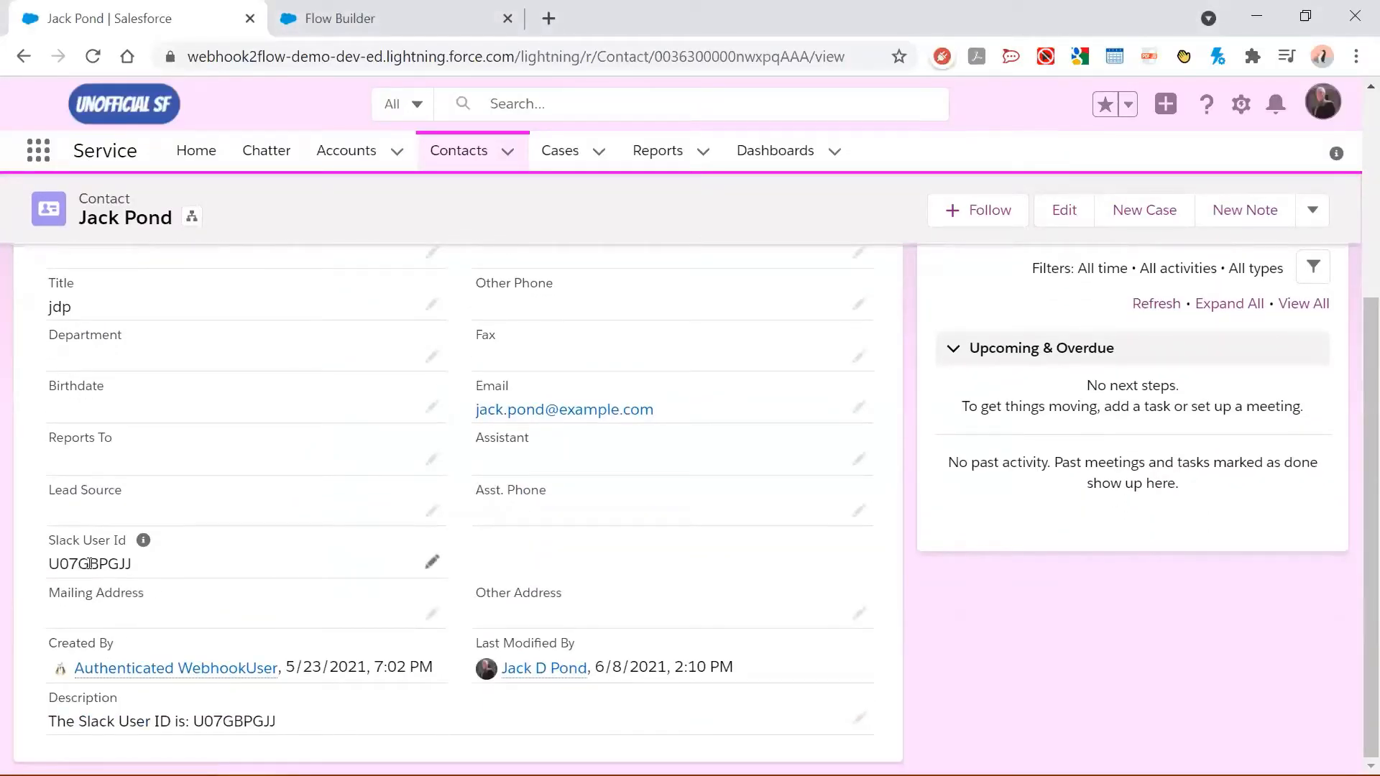
scroll(856, 511, up, 3)
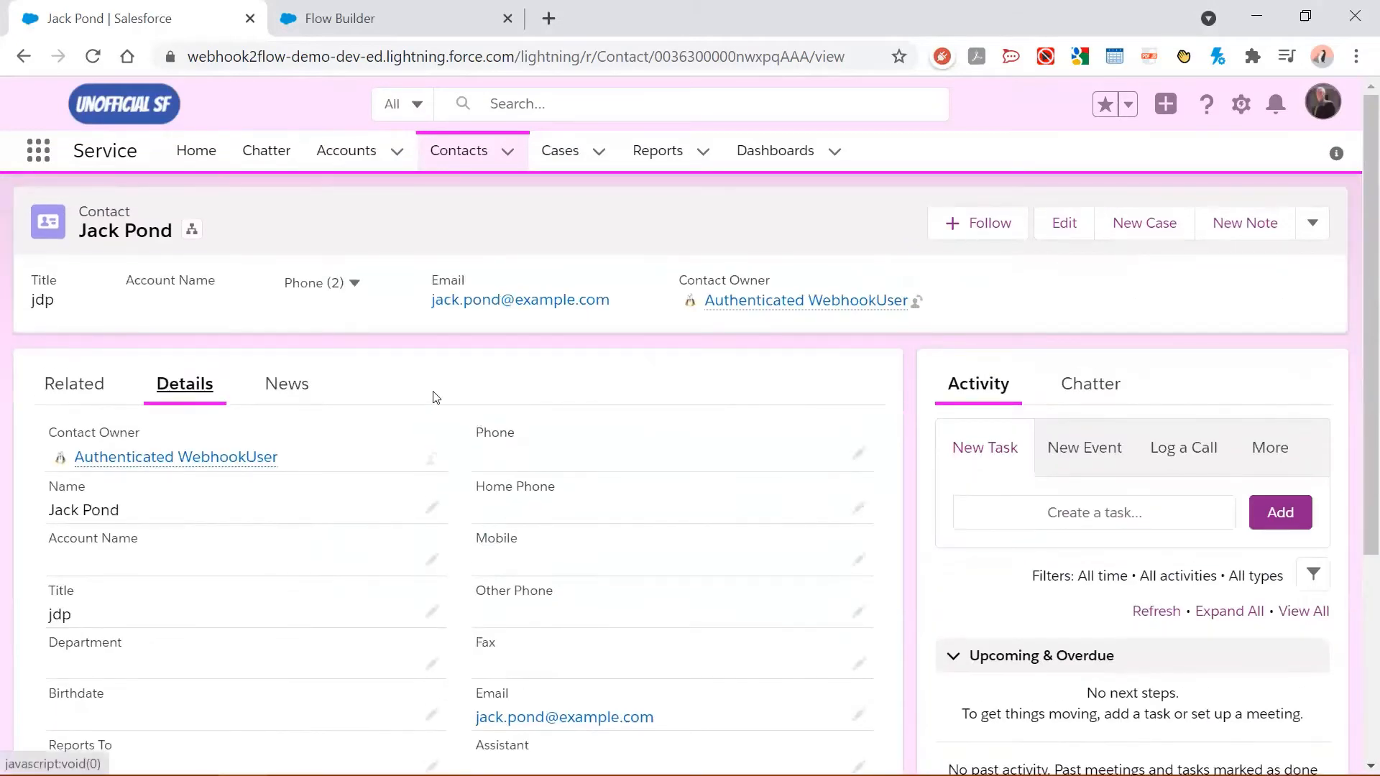
click(72, 385)
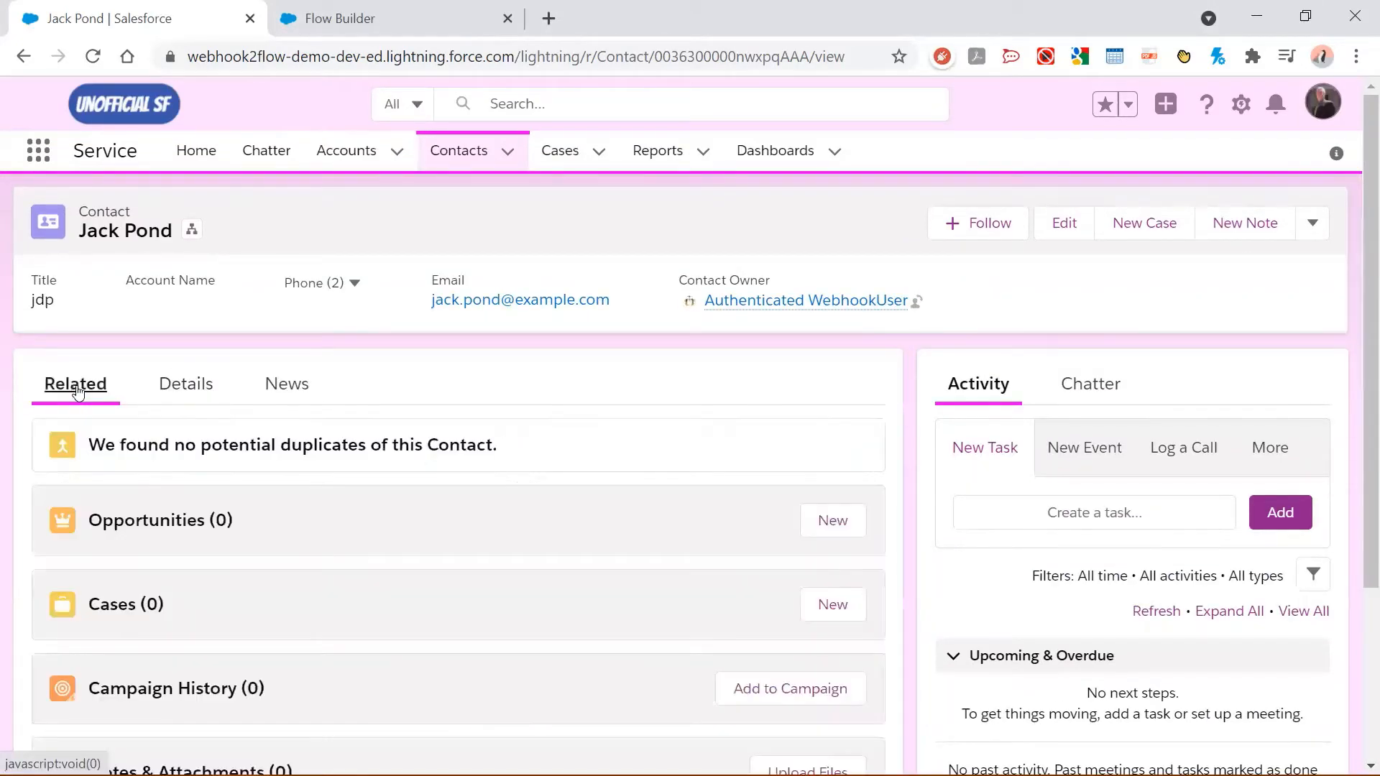
scroll(575, 458, down, 3)
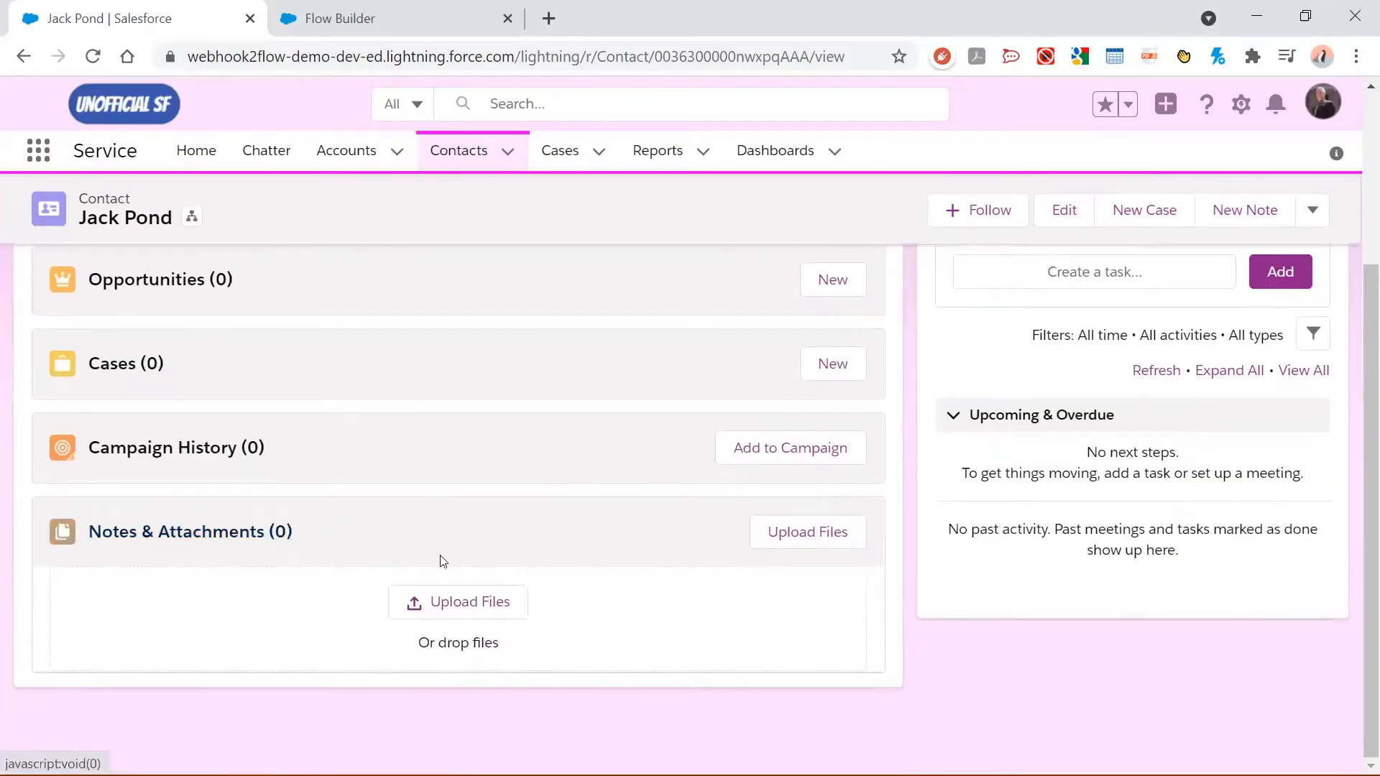
scroll(506, 529, up, 3)
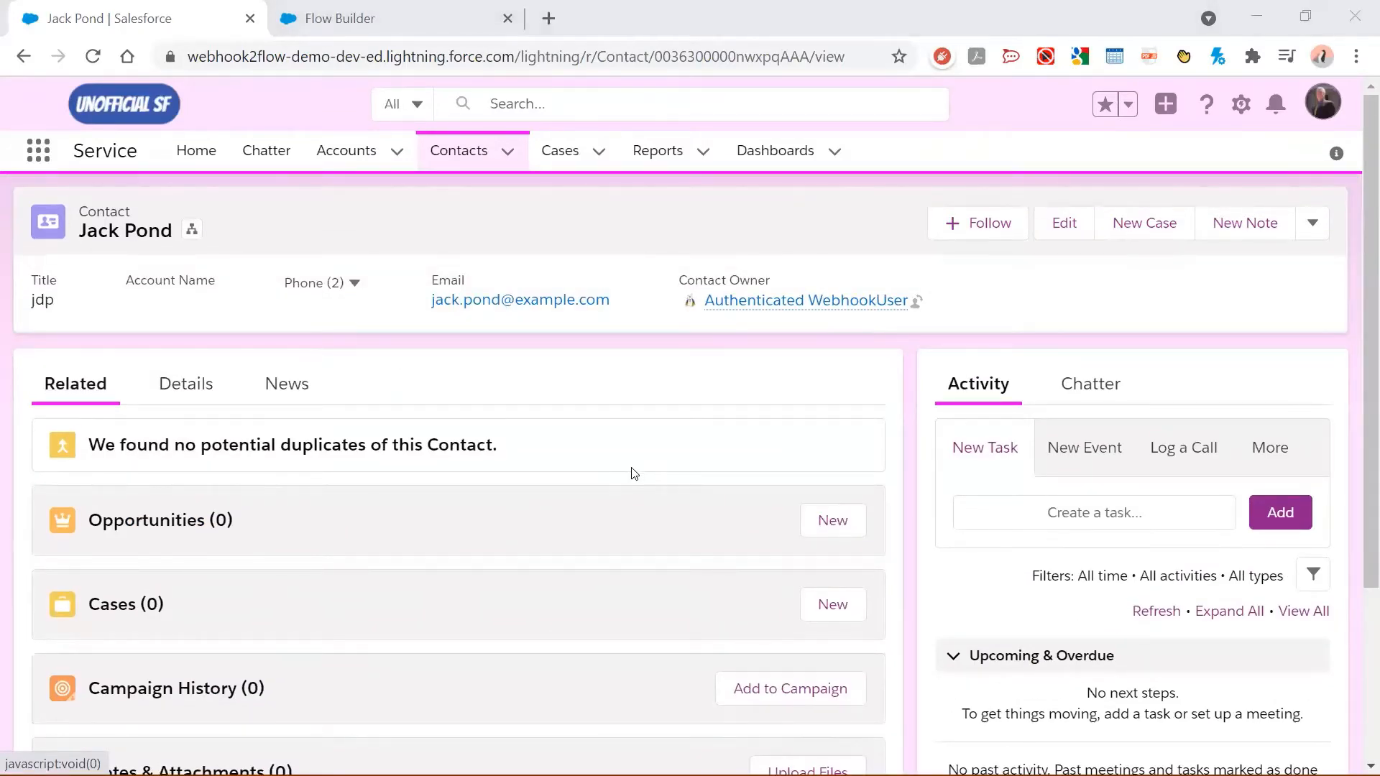
Switch to Slack and send the drafted demo_20210608 message to the webhook2flow_testing channel.
key(alt+Tab)
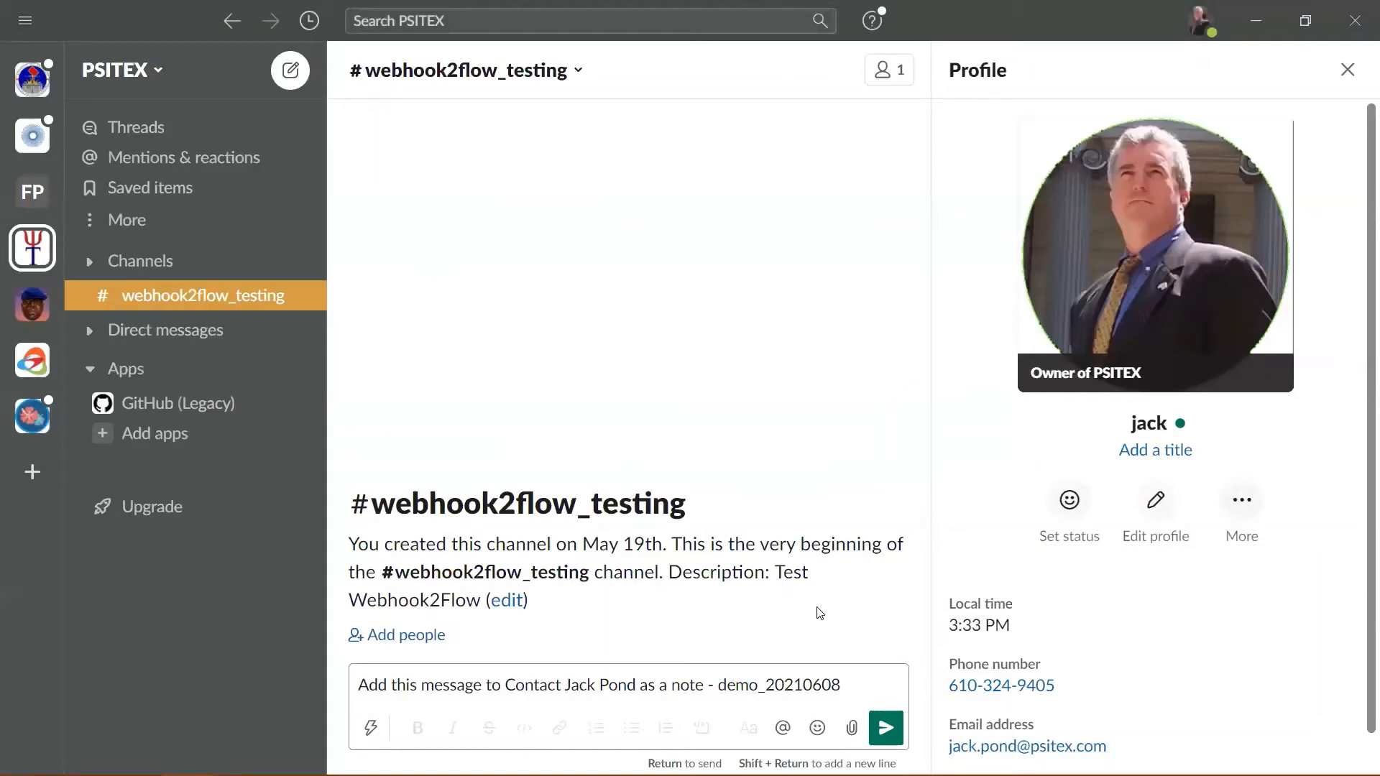
click(888, 731)
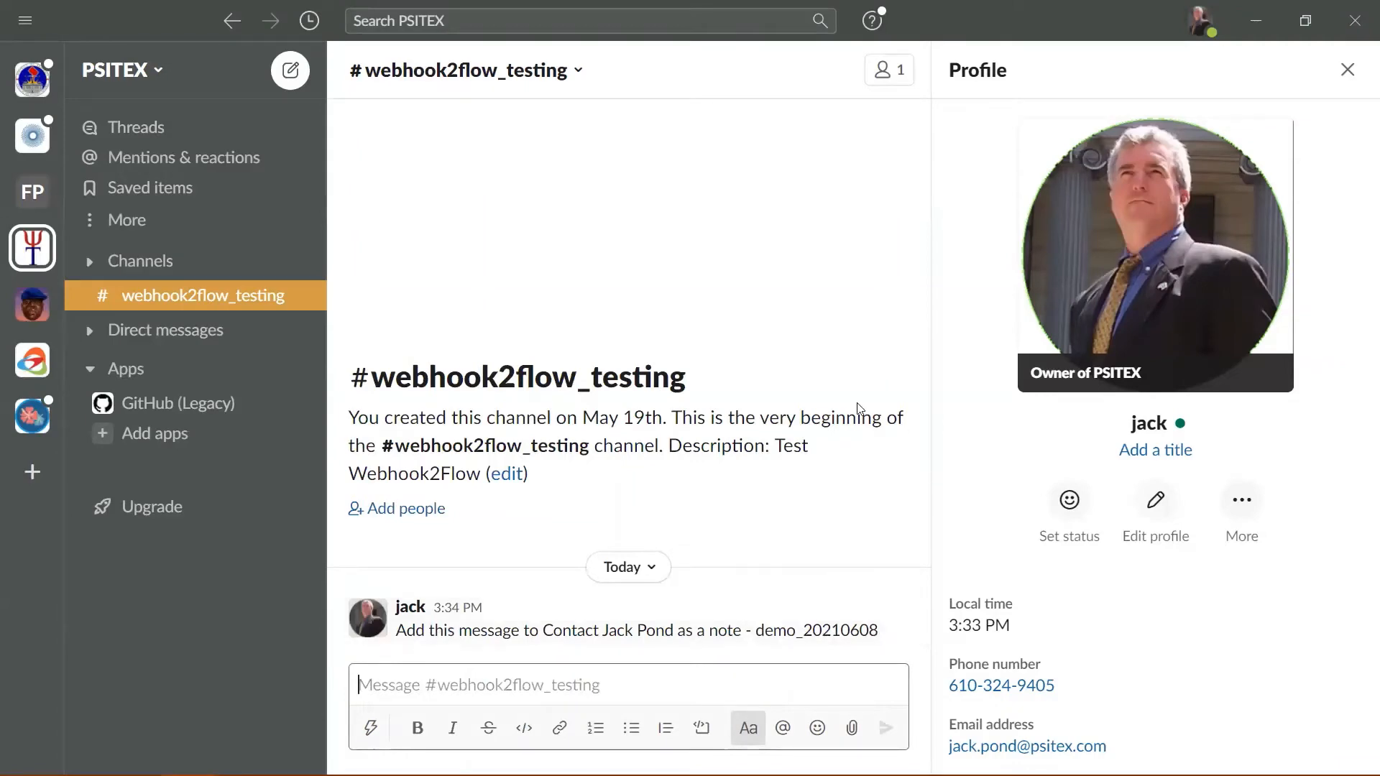
Return to Salesforce, reopen the contact from the Contacts list and open the message's note under Notes & Attachments.
key(alt+Tab)
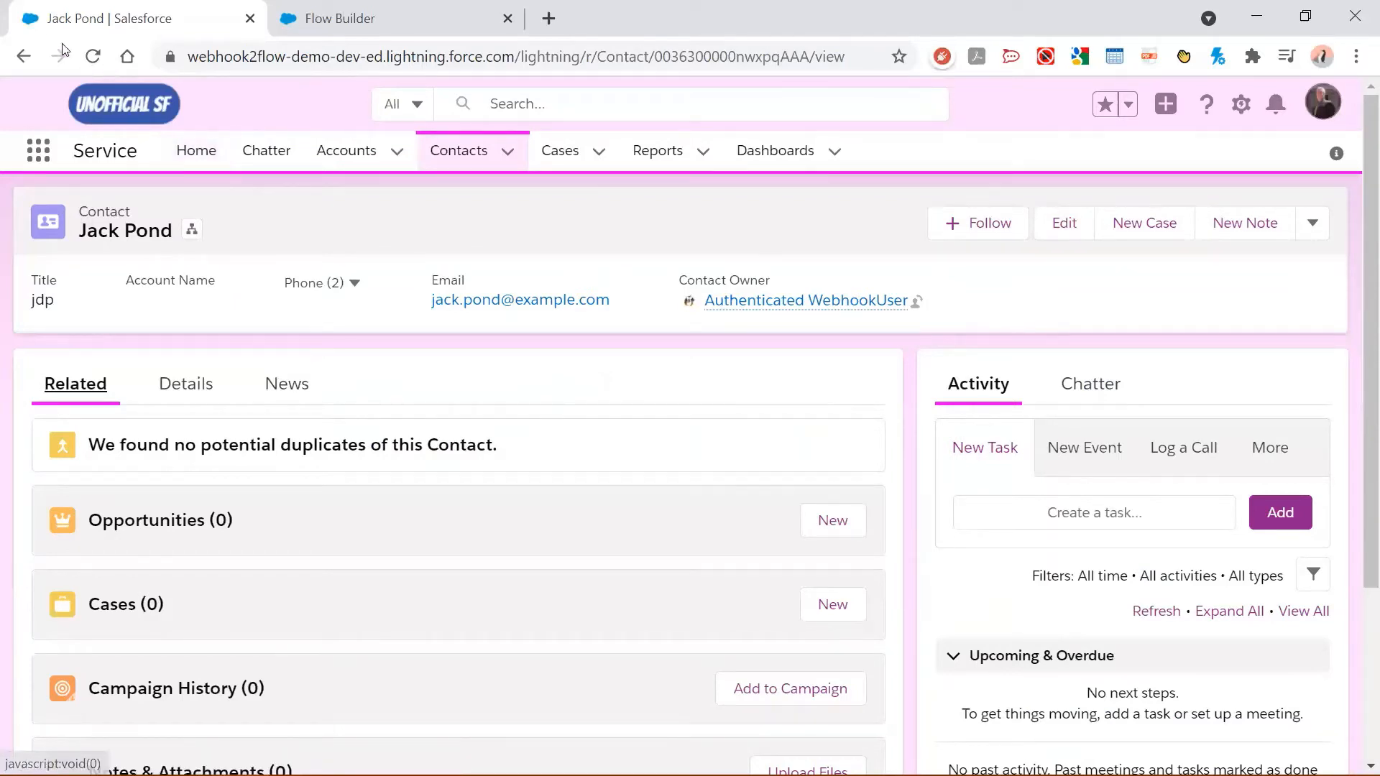
click(98, 61)
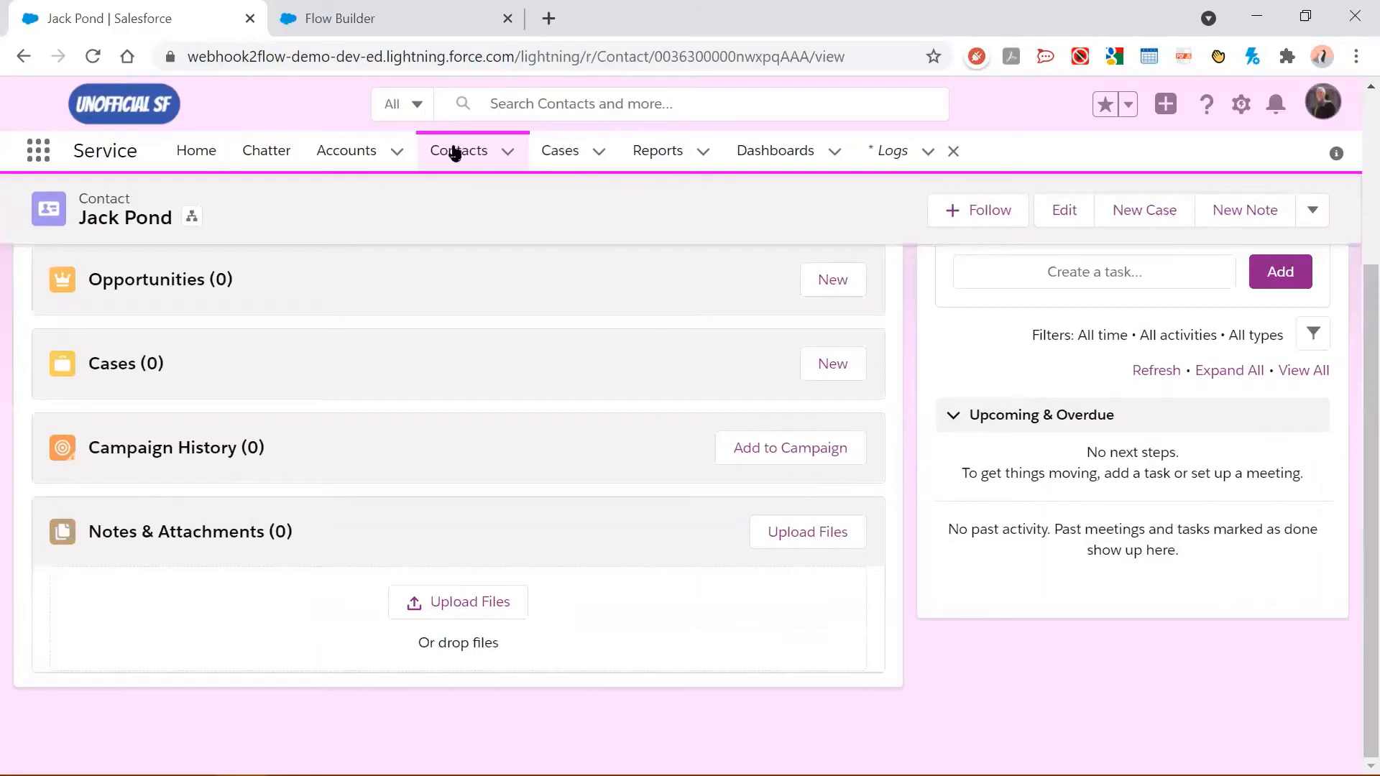
click(460, 154)
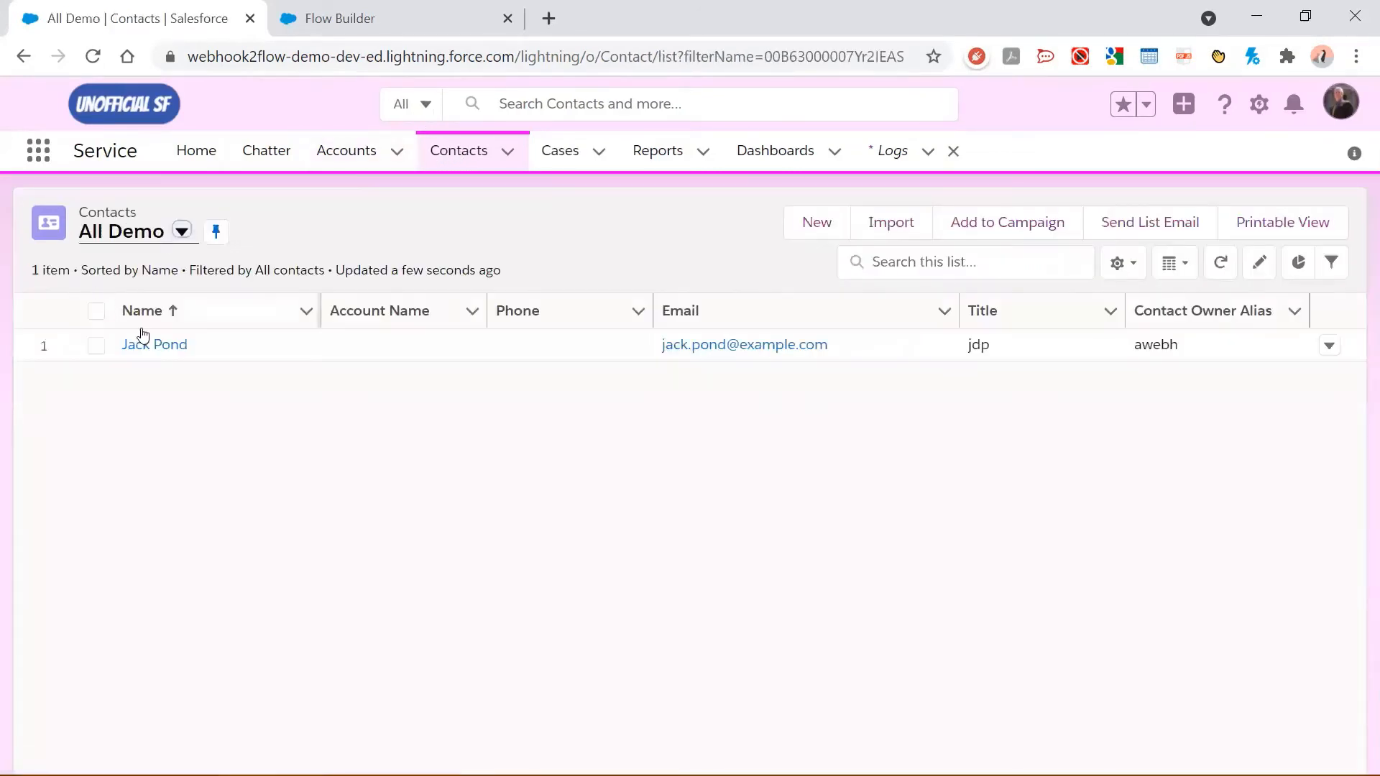
click(154, 347)
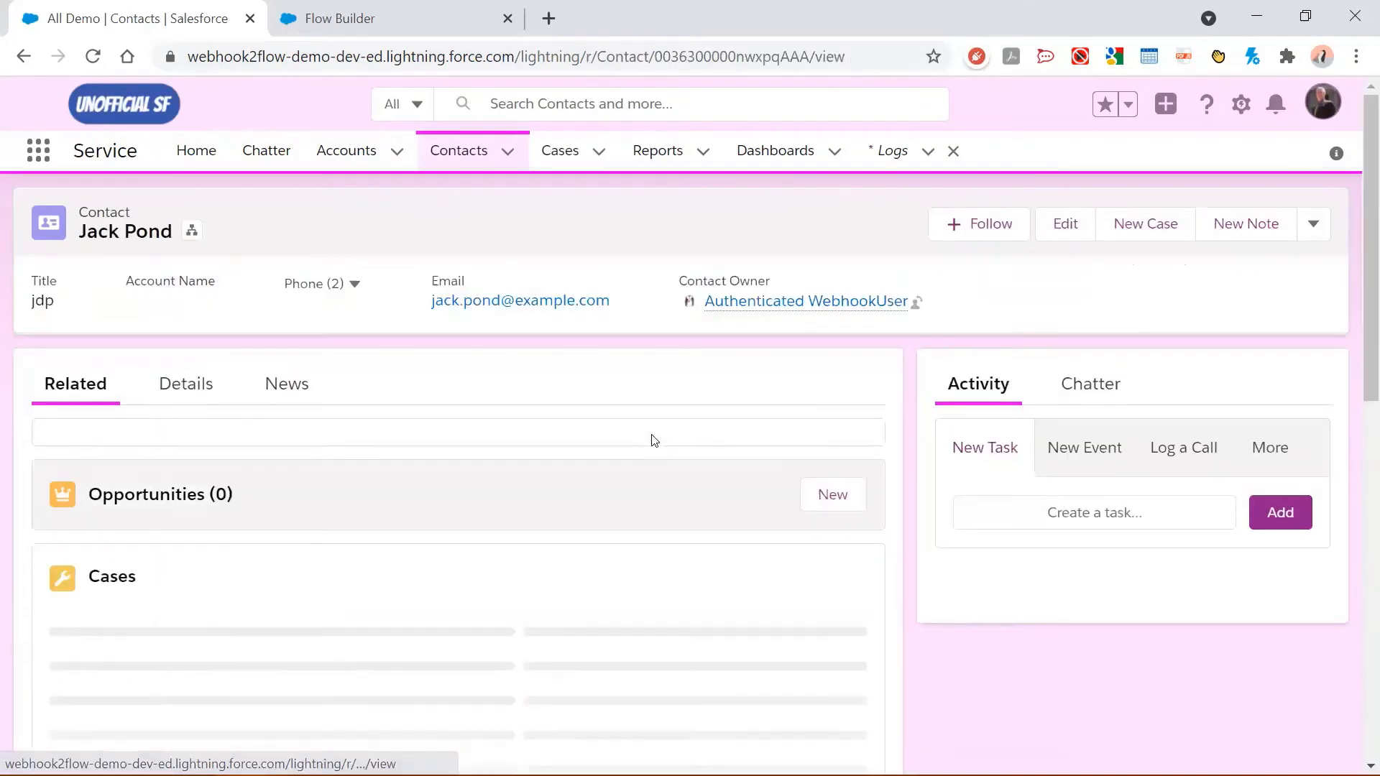
scroll(590, 523, down, 3)
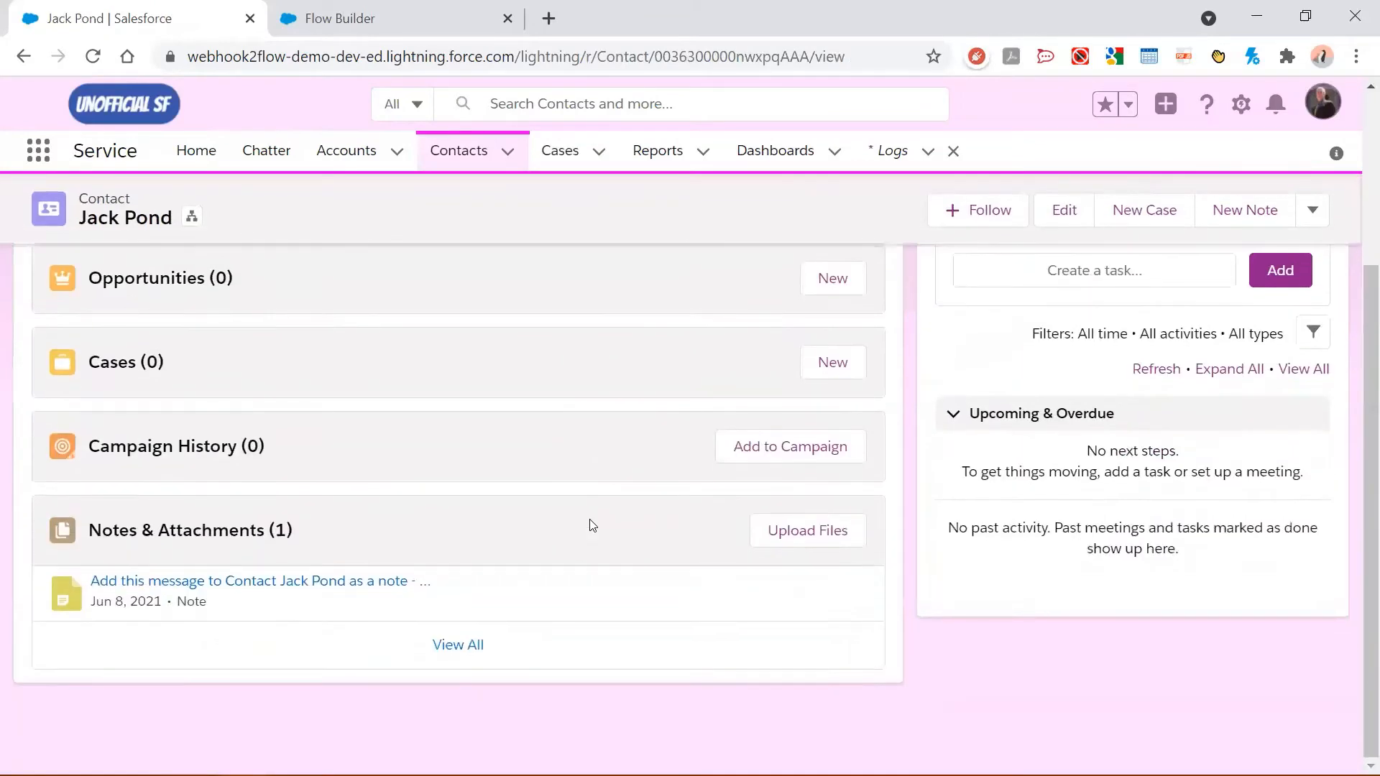
click(381, 583)
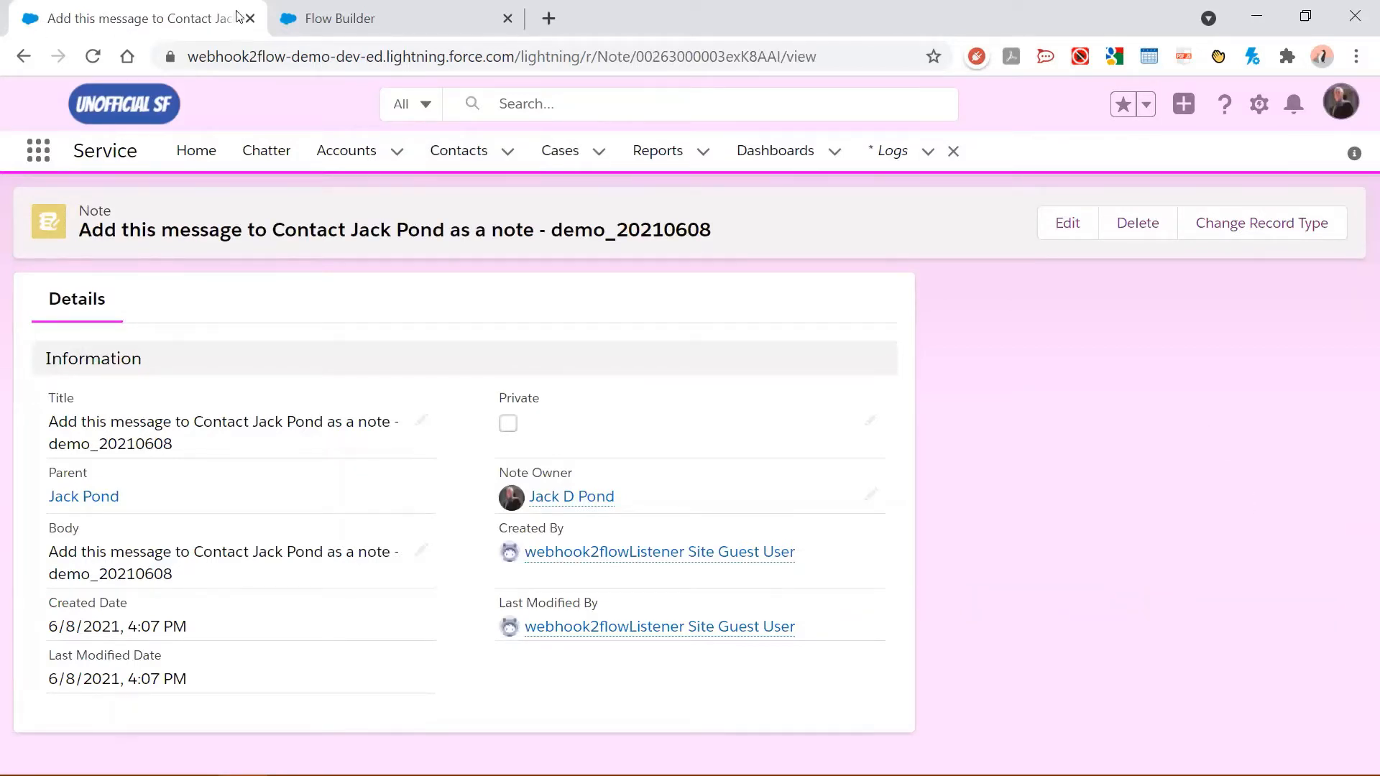
In Flow Builder, review the Get Contact With SlackUserId and Create Note and Attach To Contact elements, leaving both without changes.
click(377, 18)
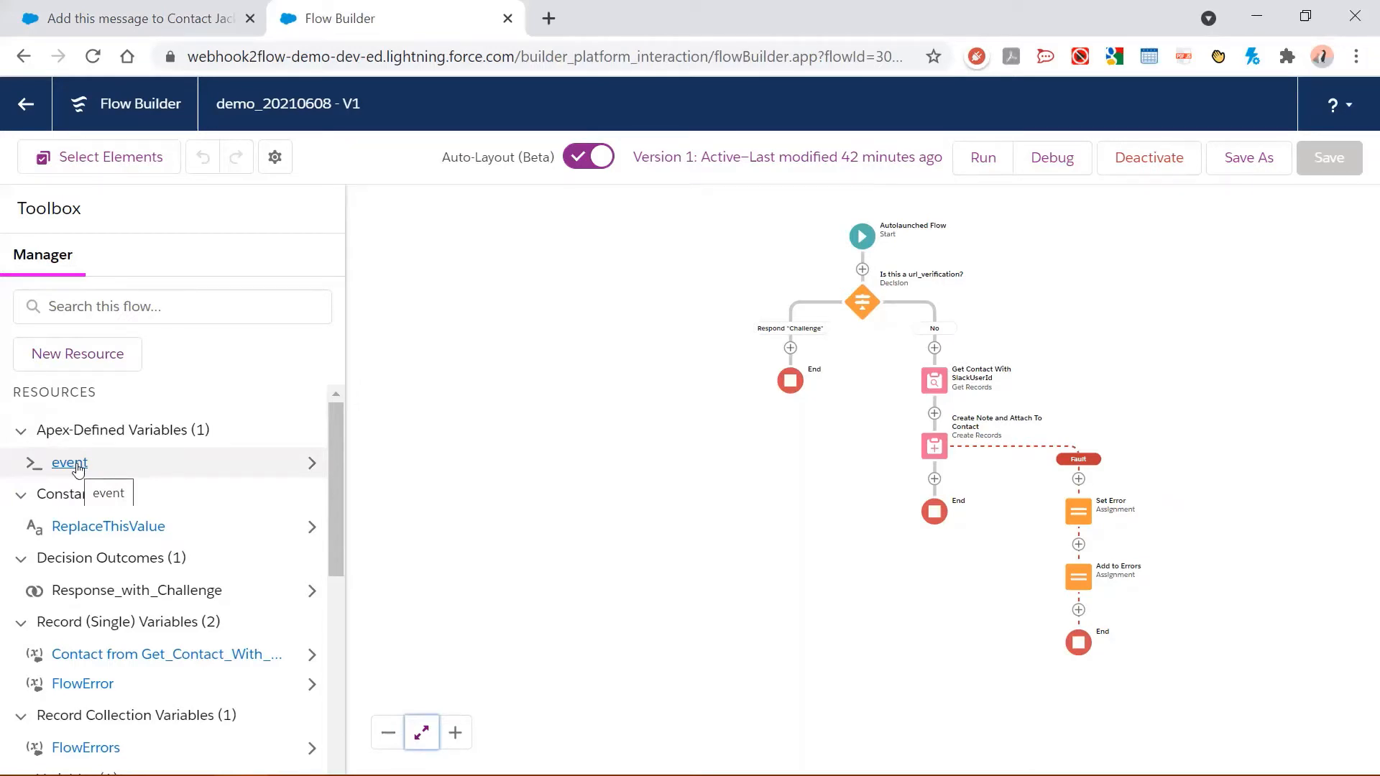
click(934, 381)
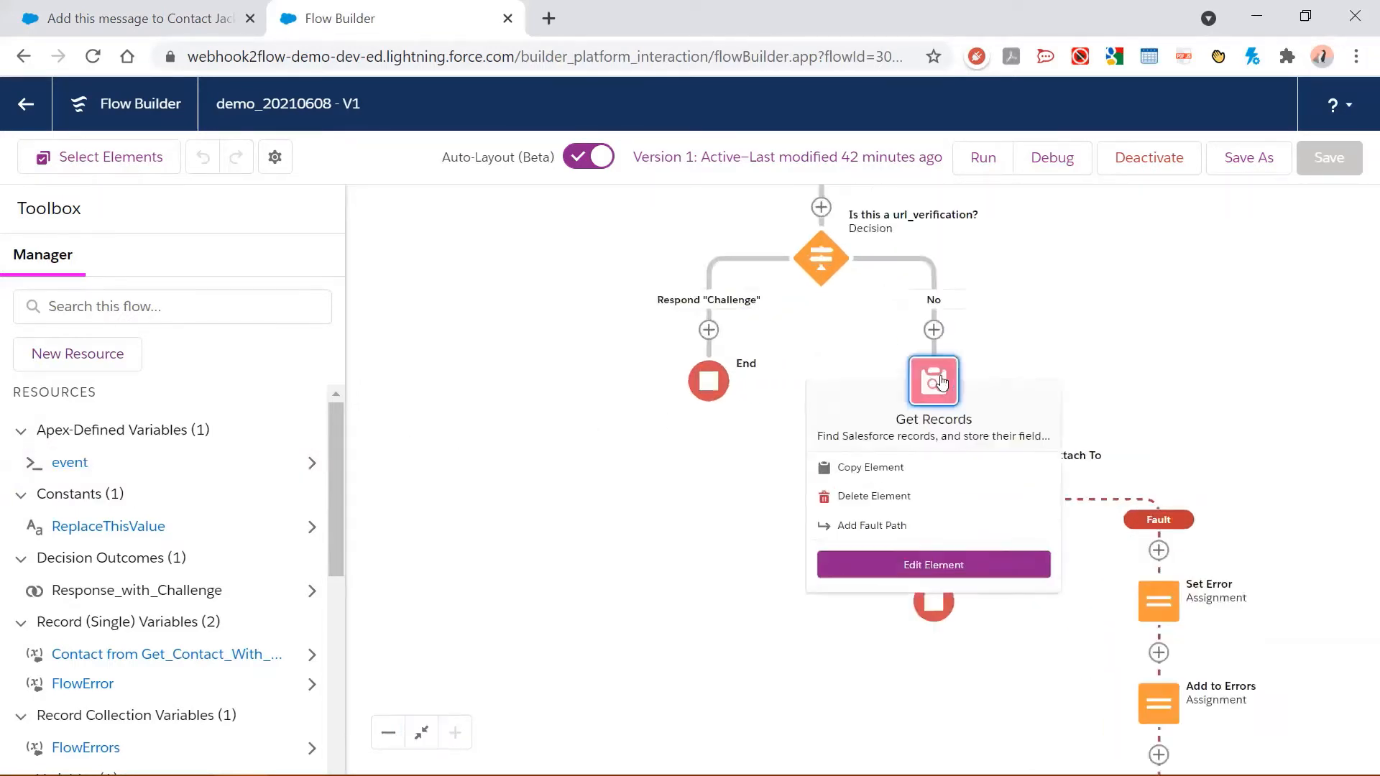
double_click(939, 380)
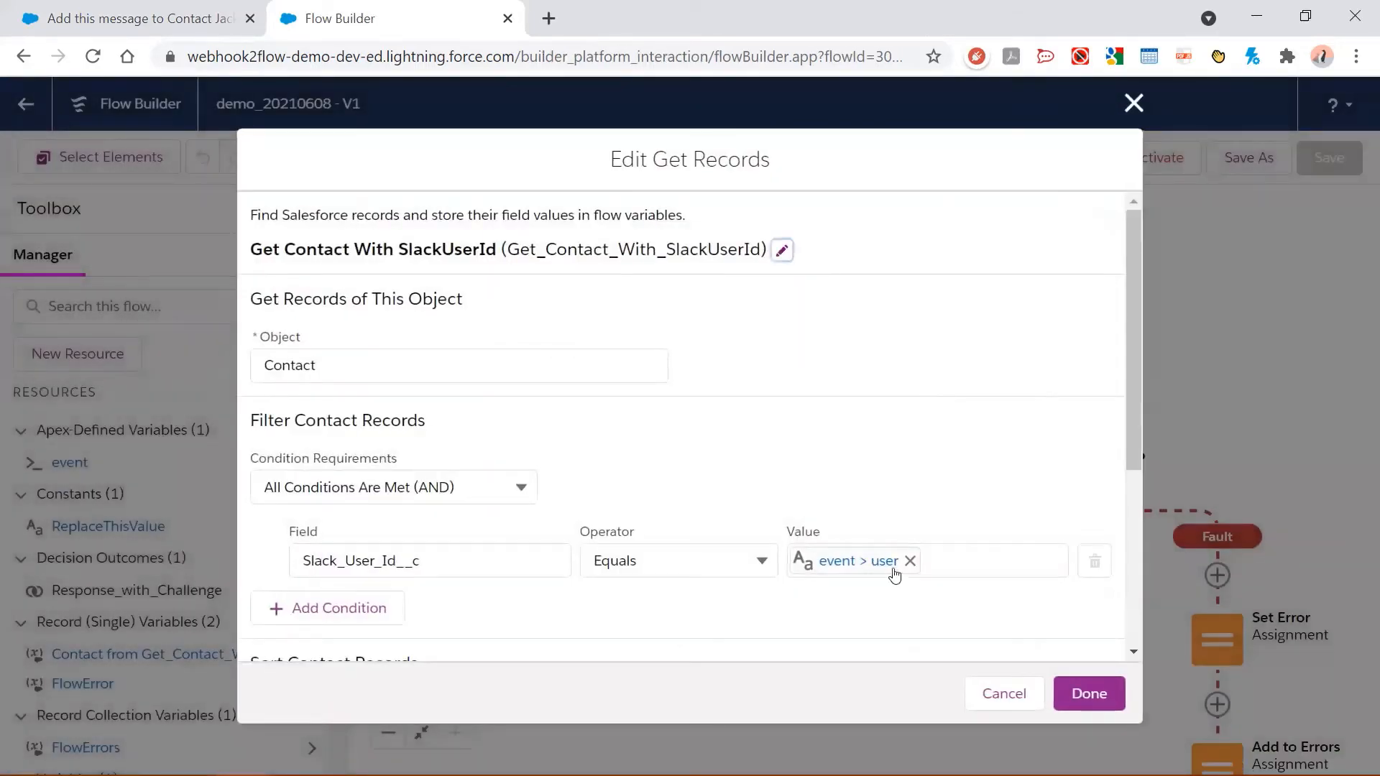
click(1004, 694)
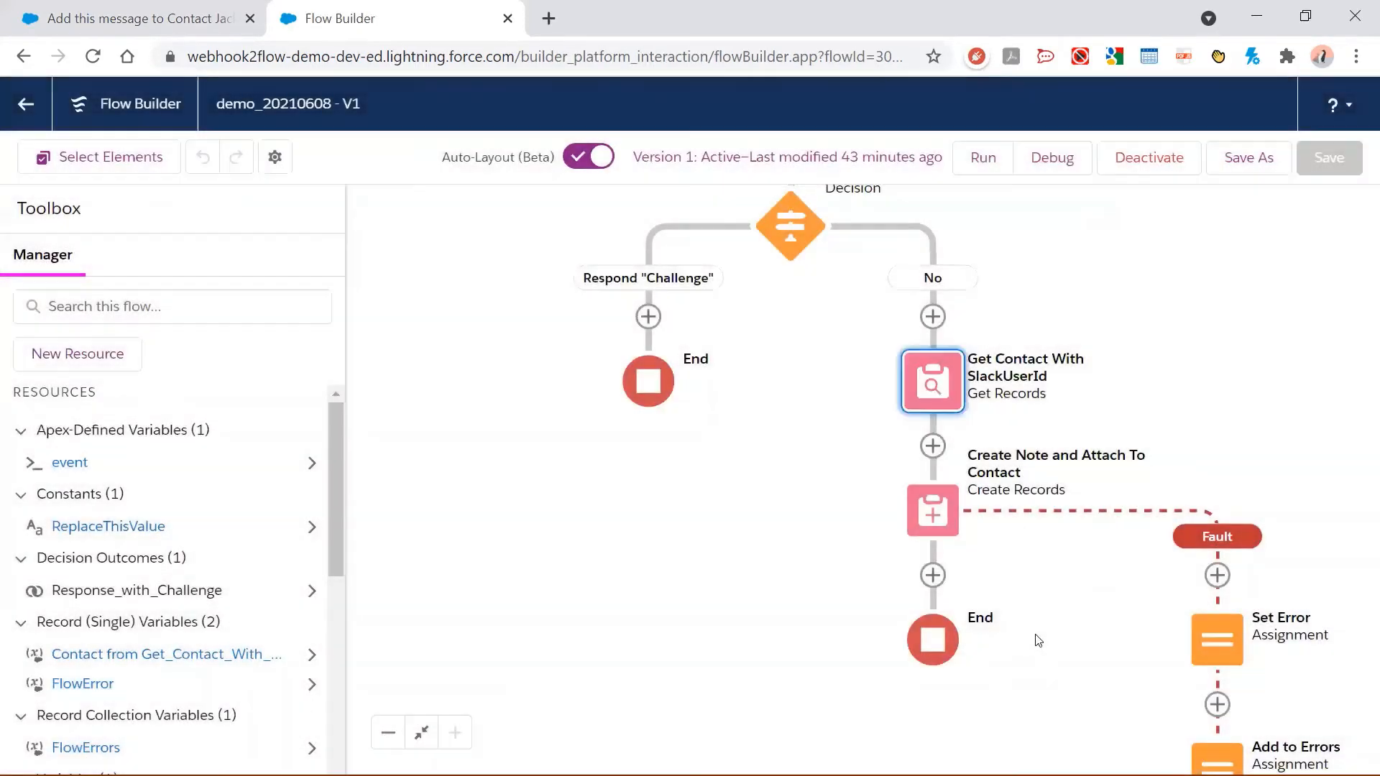
double_click(935, 523)
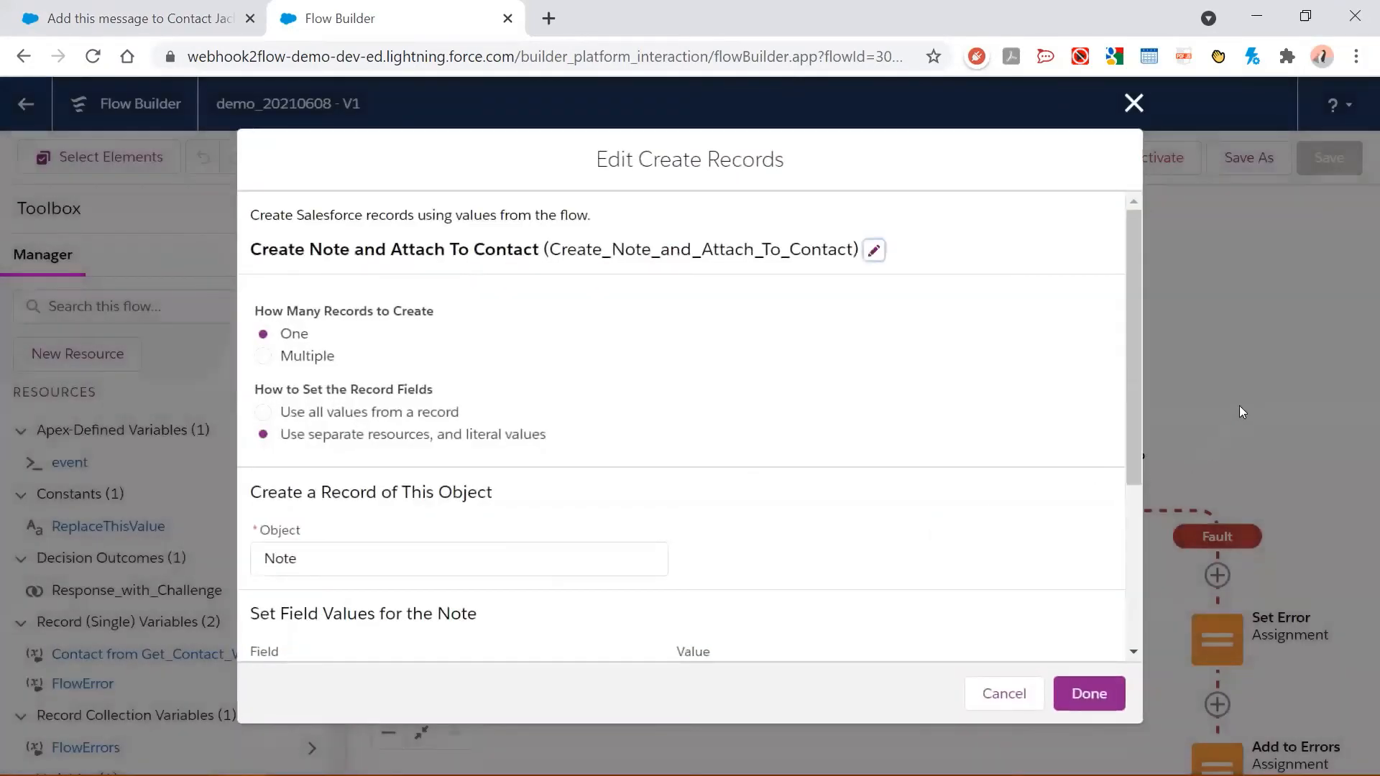
click(1014, 699)
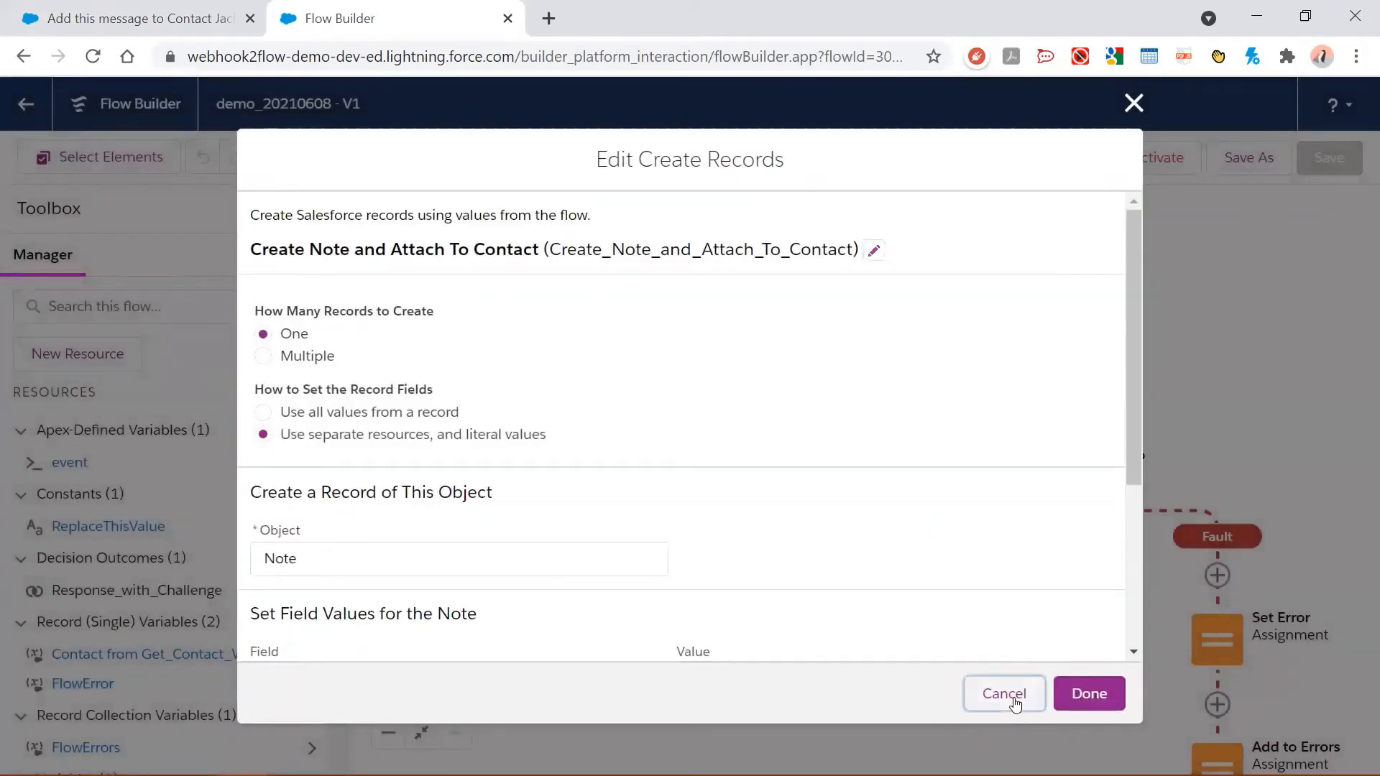
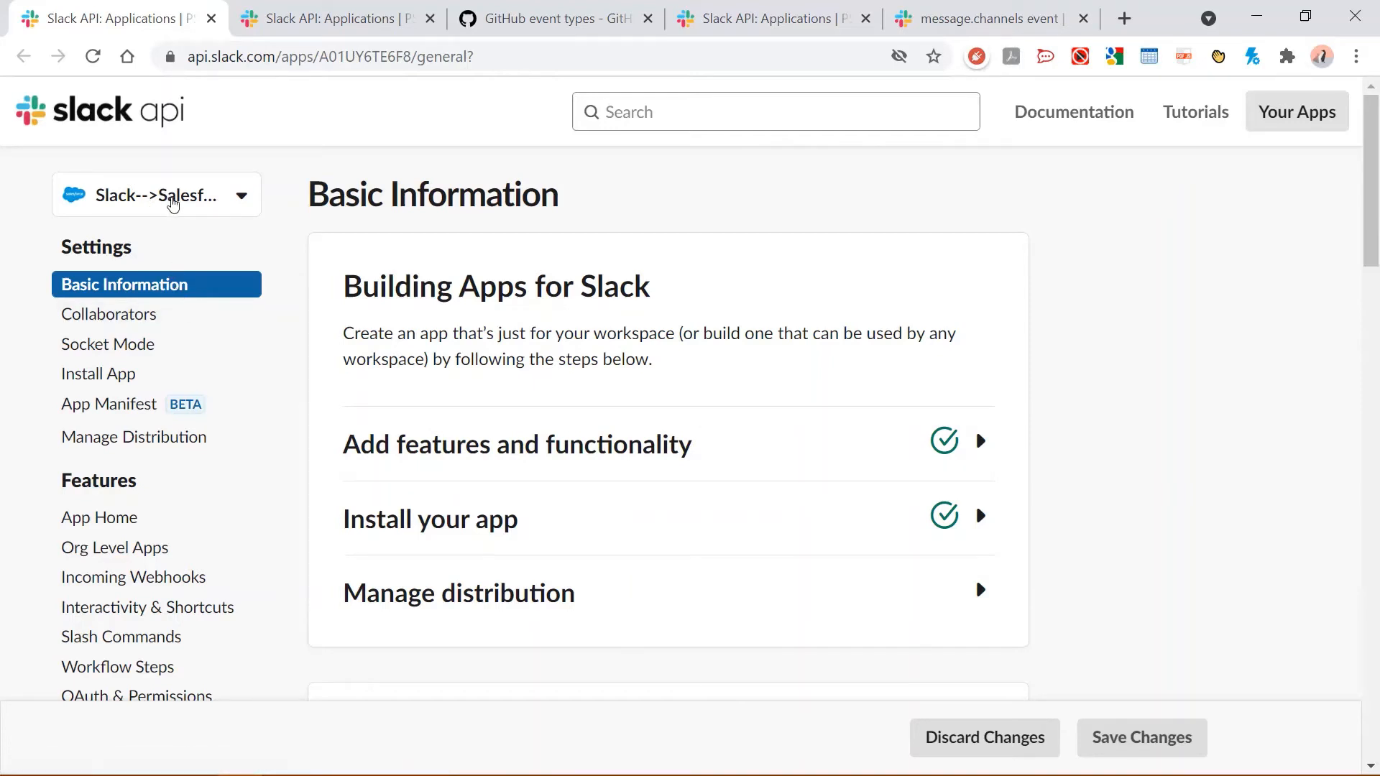
In the Slack API app settings, open Event Subscriptions from the app's features and show the subscribed bot events.
click(981, 442)
scroll(1105, 431, down, 5)
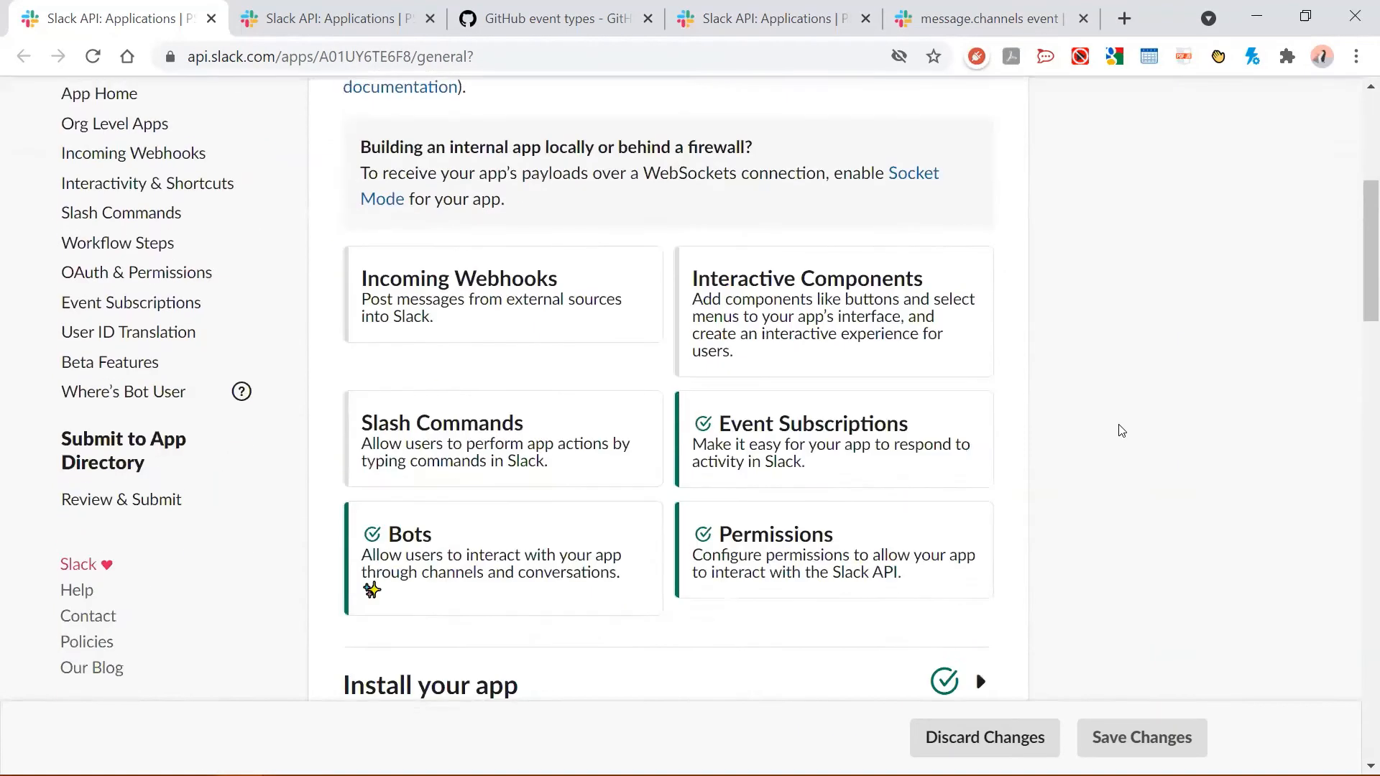
click(814, 440)
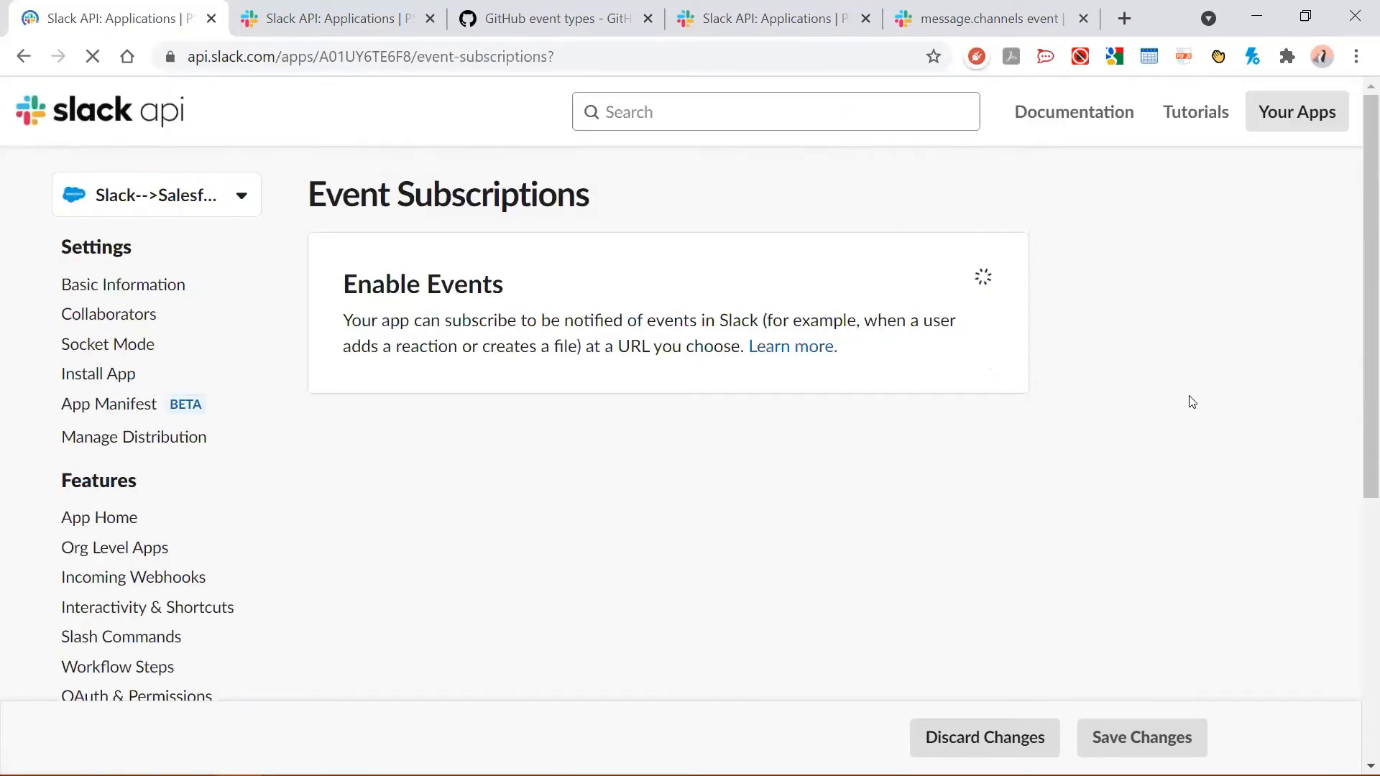
scroll(1168, 378, down, 6)
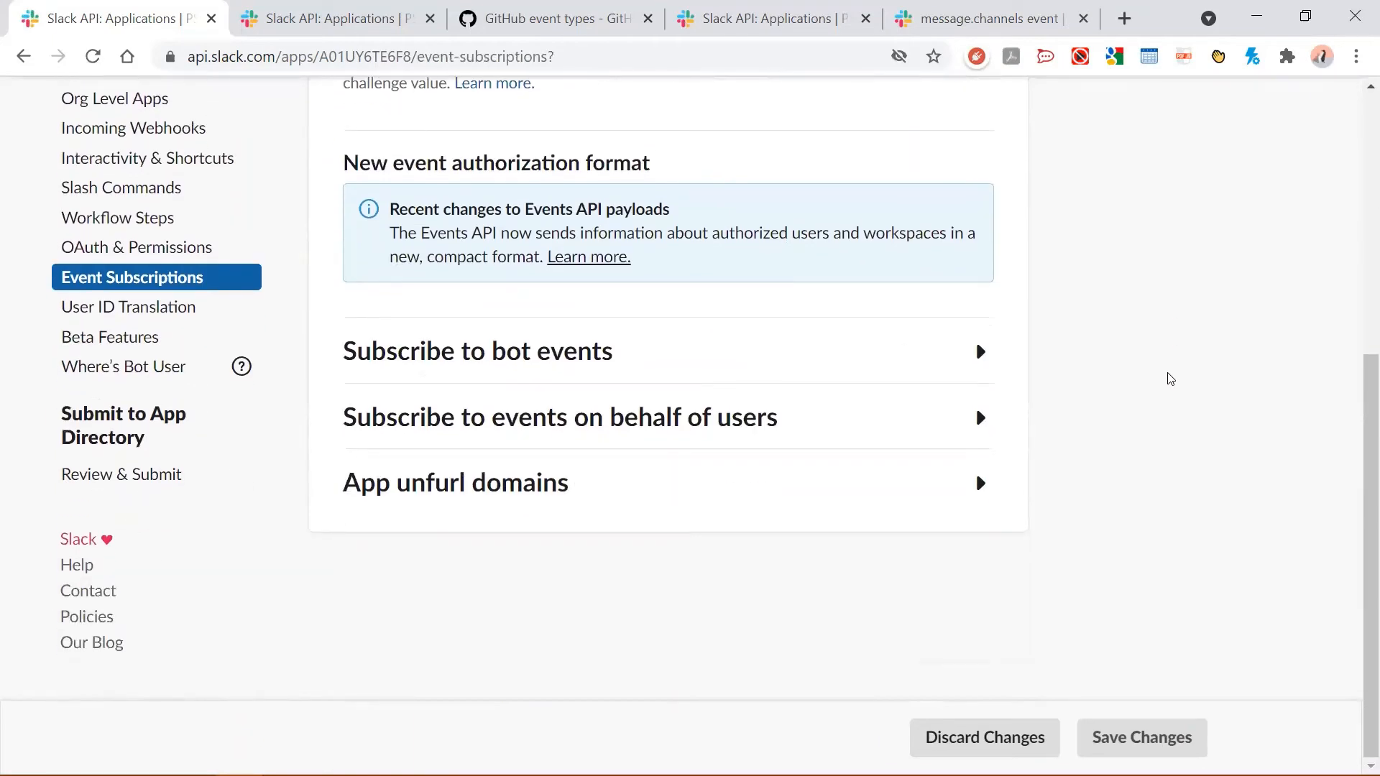
click(981, 353)
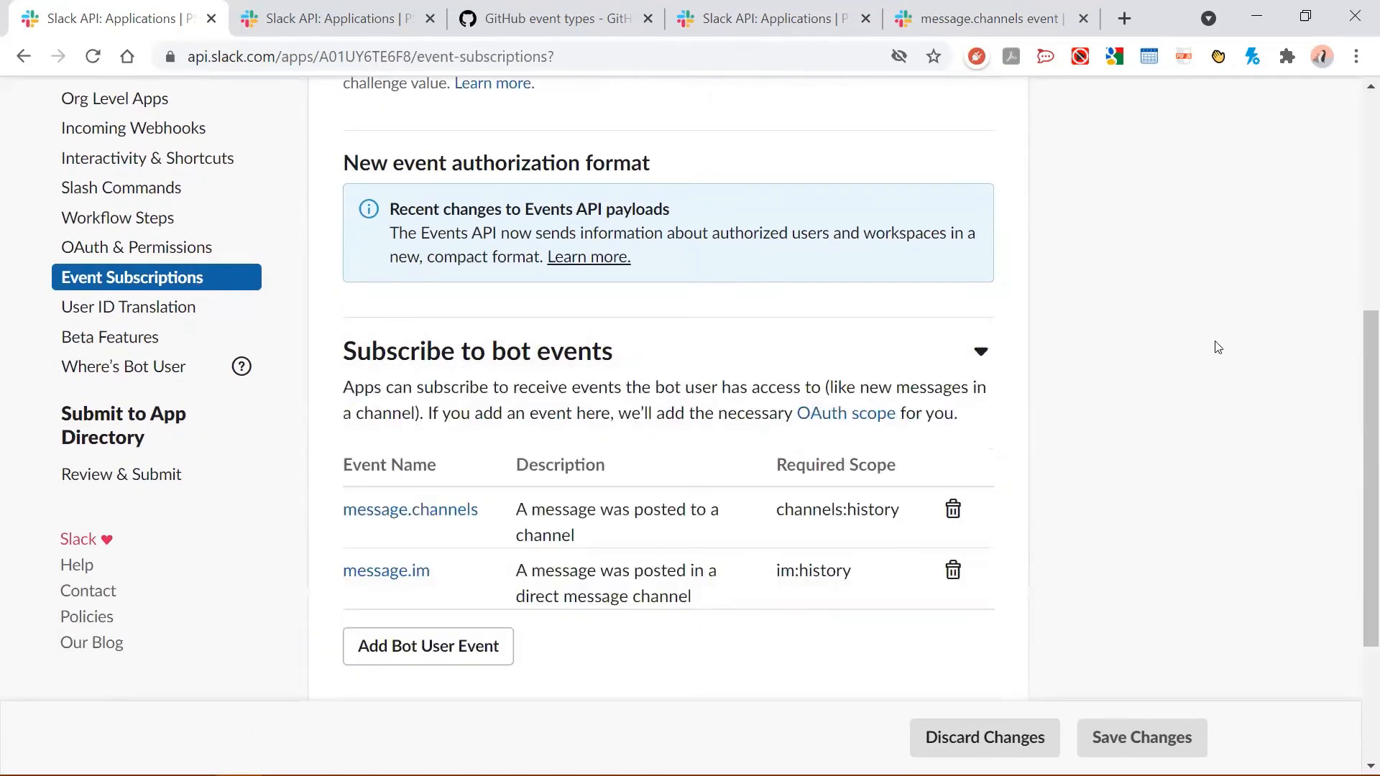
Open the message.channels event documentation and examine its sample JSON payload and usage notes.
click(436, 515)
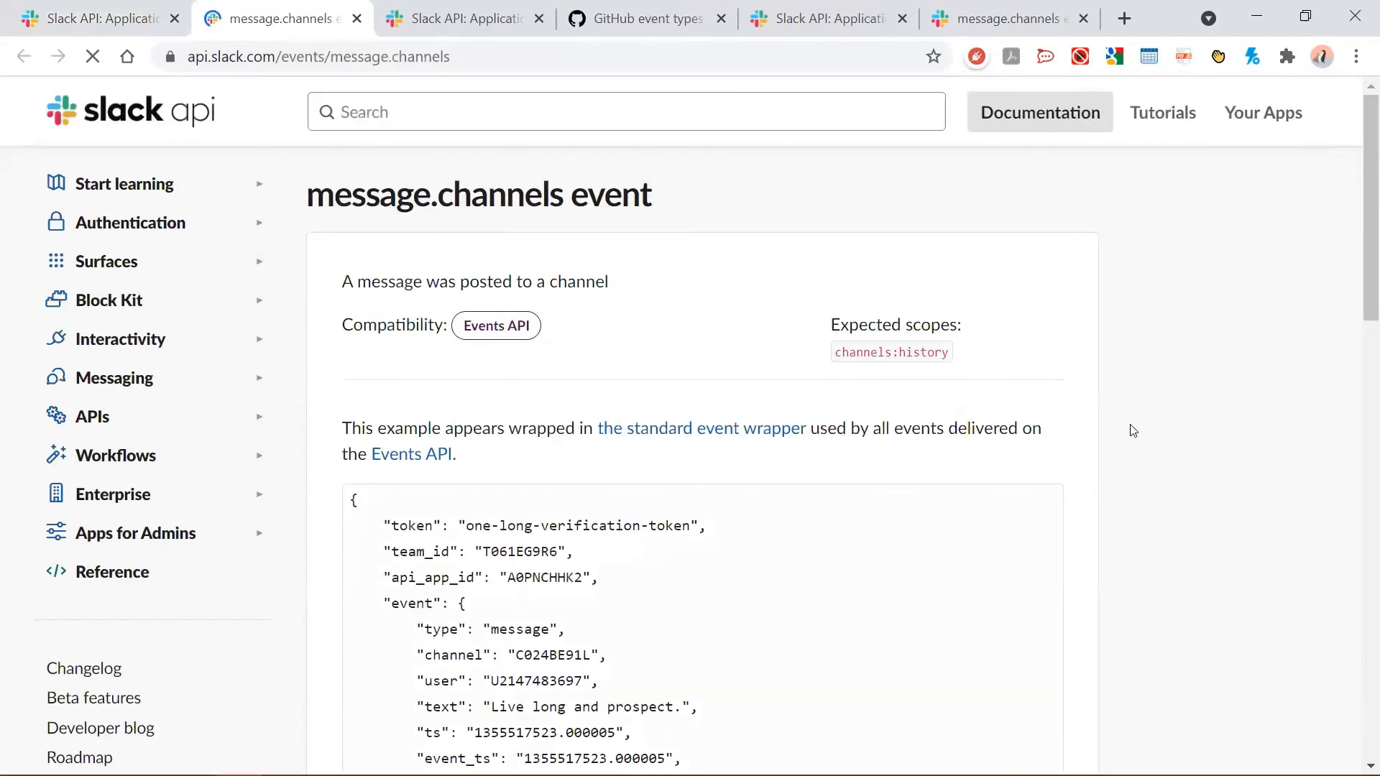
scroll(878, 554, down, 5)
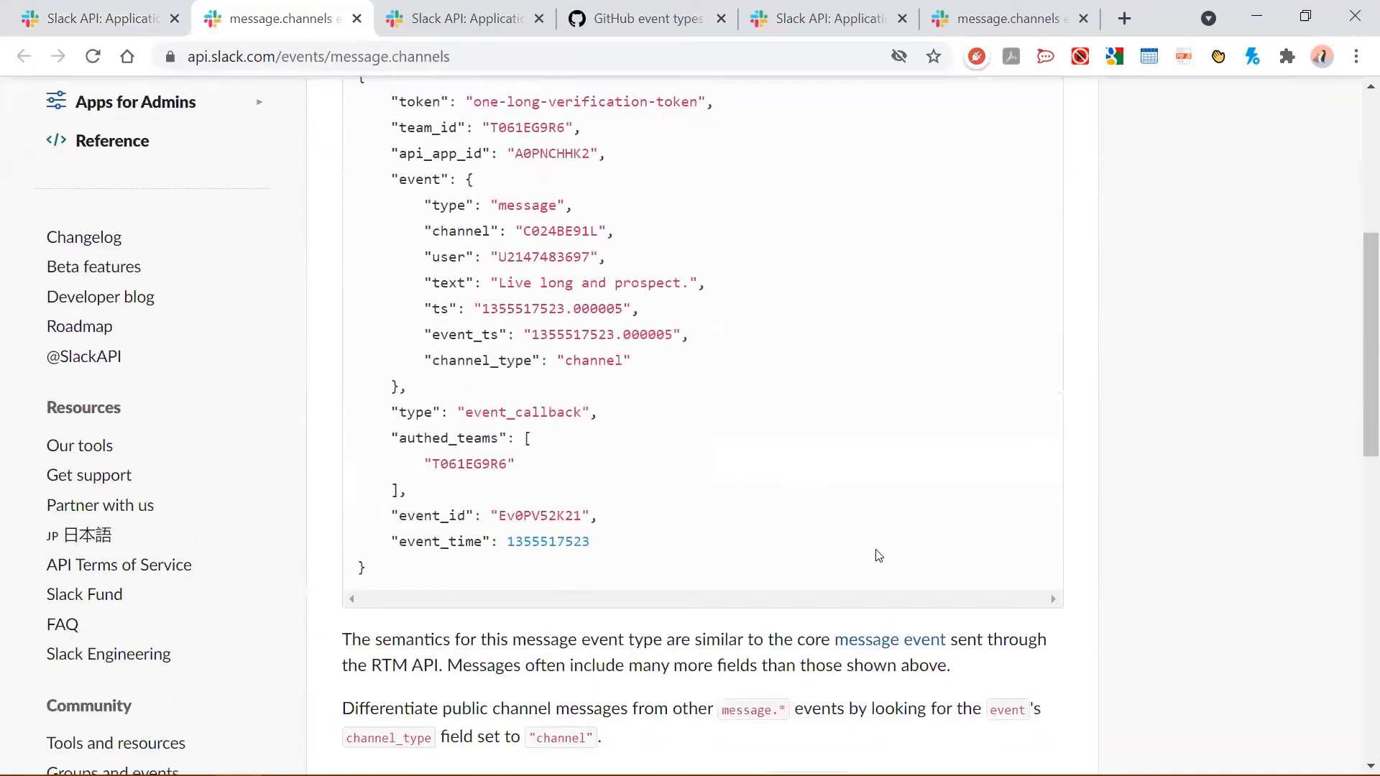
scroll(878, 555, down, 8)
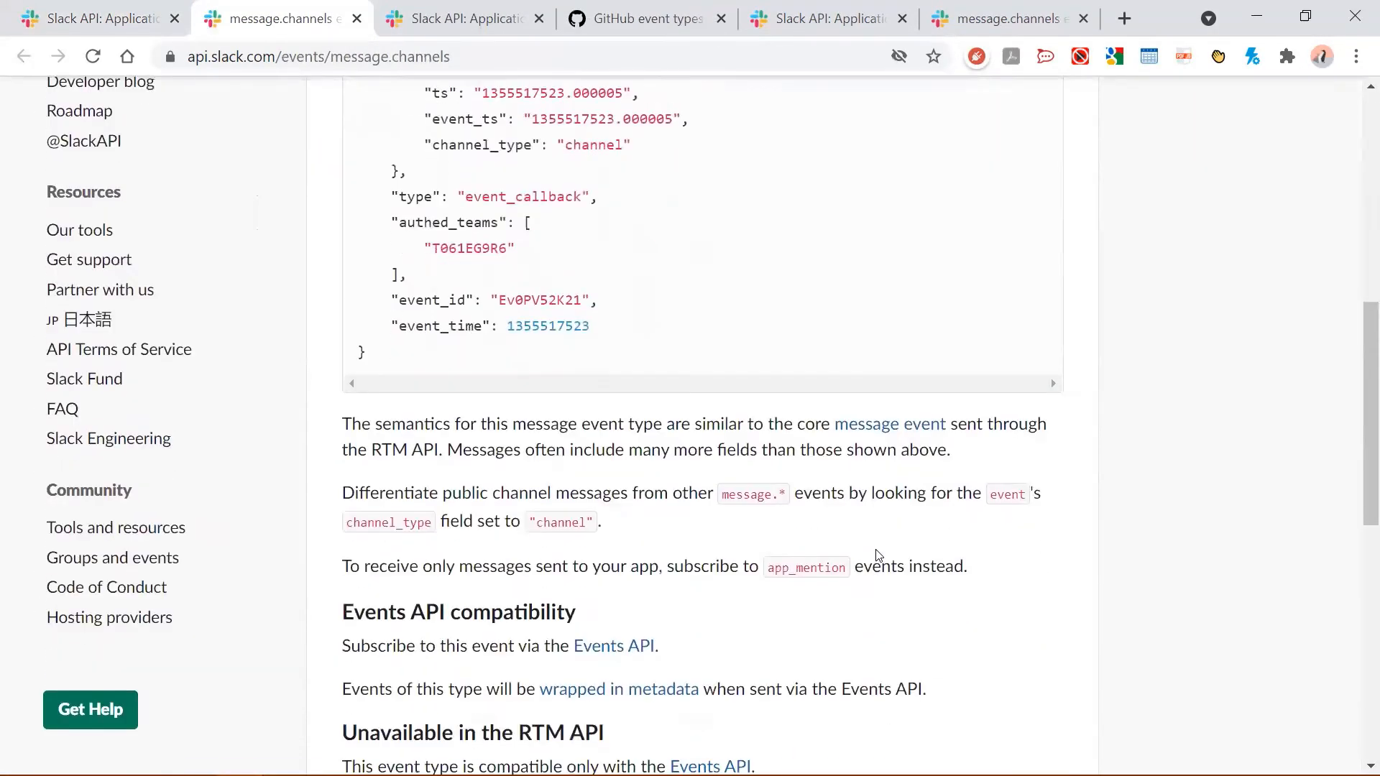
scroll(1258, 523, up, 9)
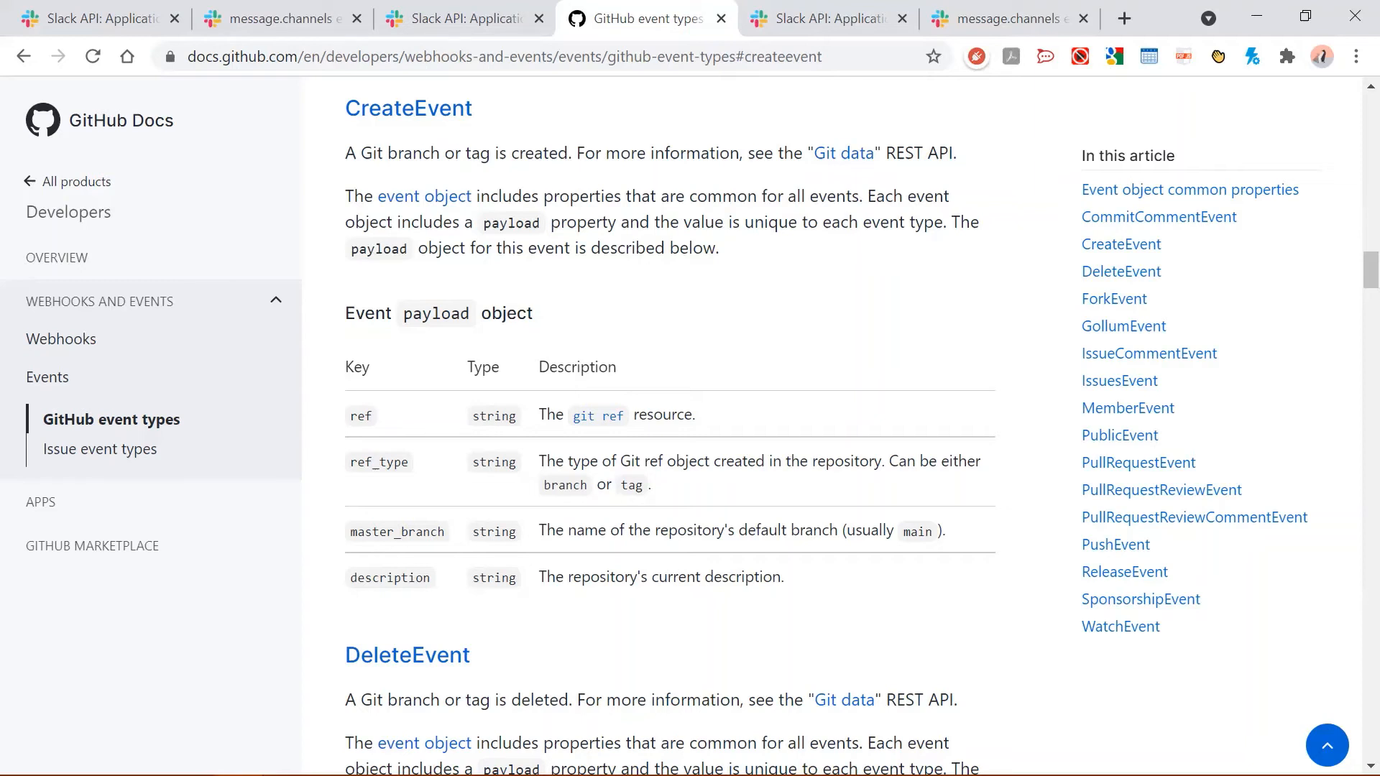
In the Slack API documentation, examine the url_verification event's sample JSON payload and highlight its type value.
key(ctrl+1)
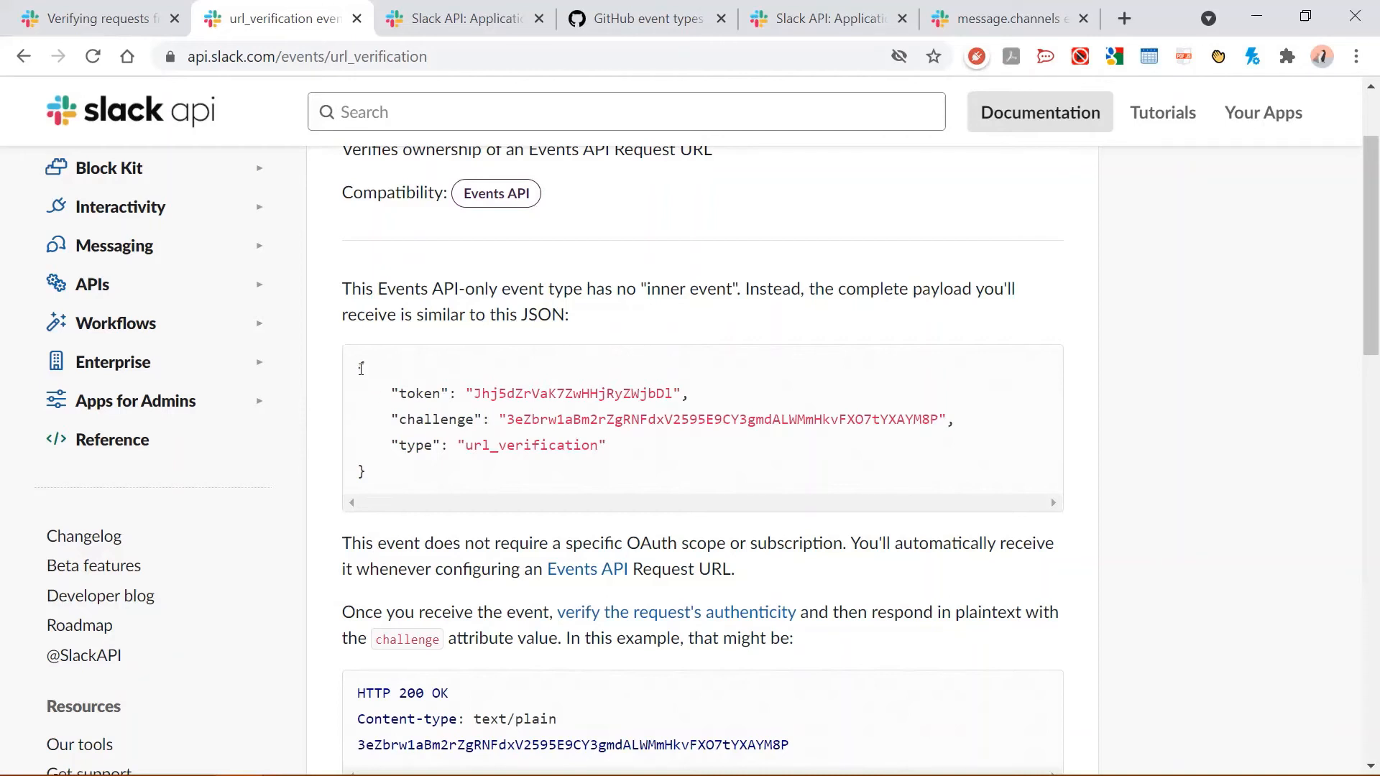
drag(361, 369, 412, 482)
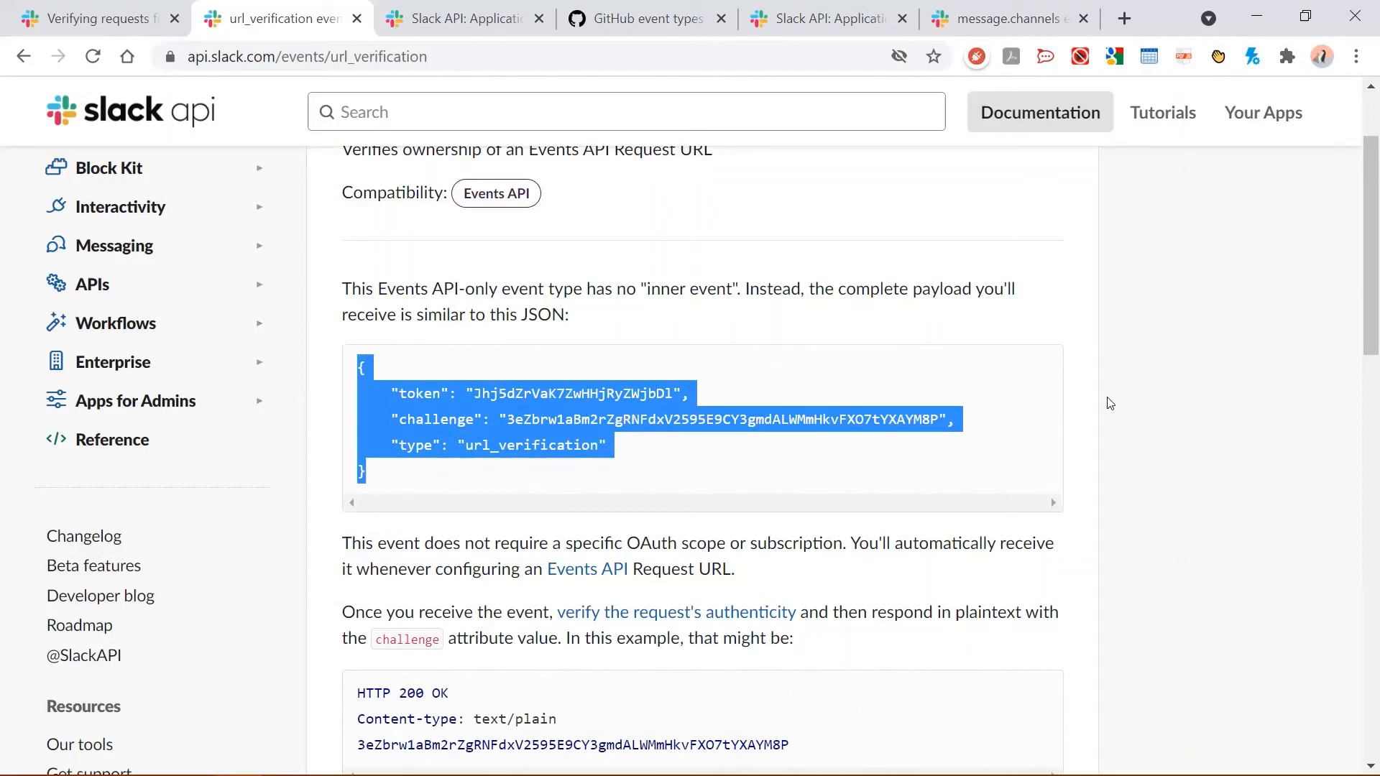
click(1230, 367)
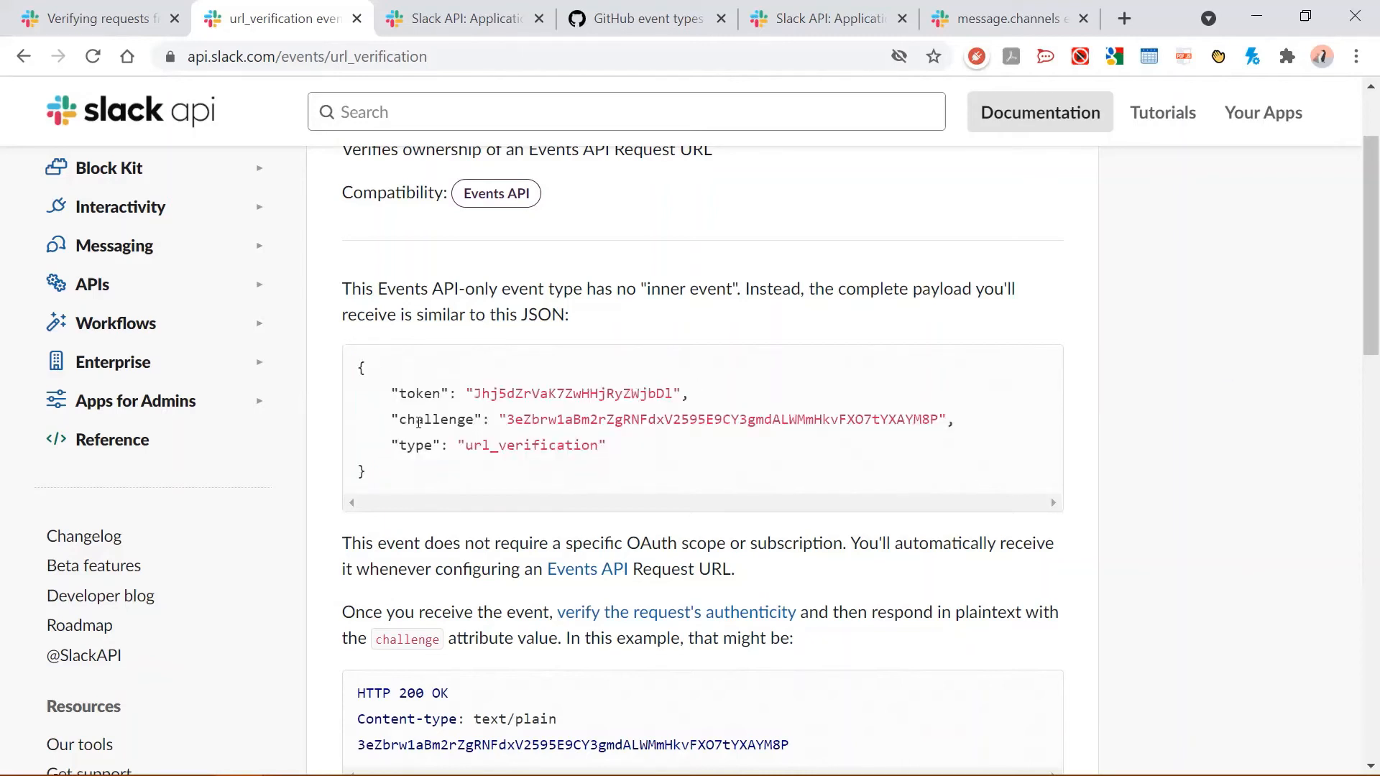
double_click(522, 445)
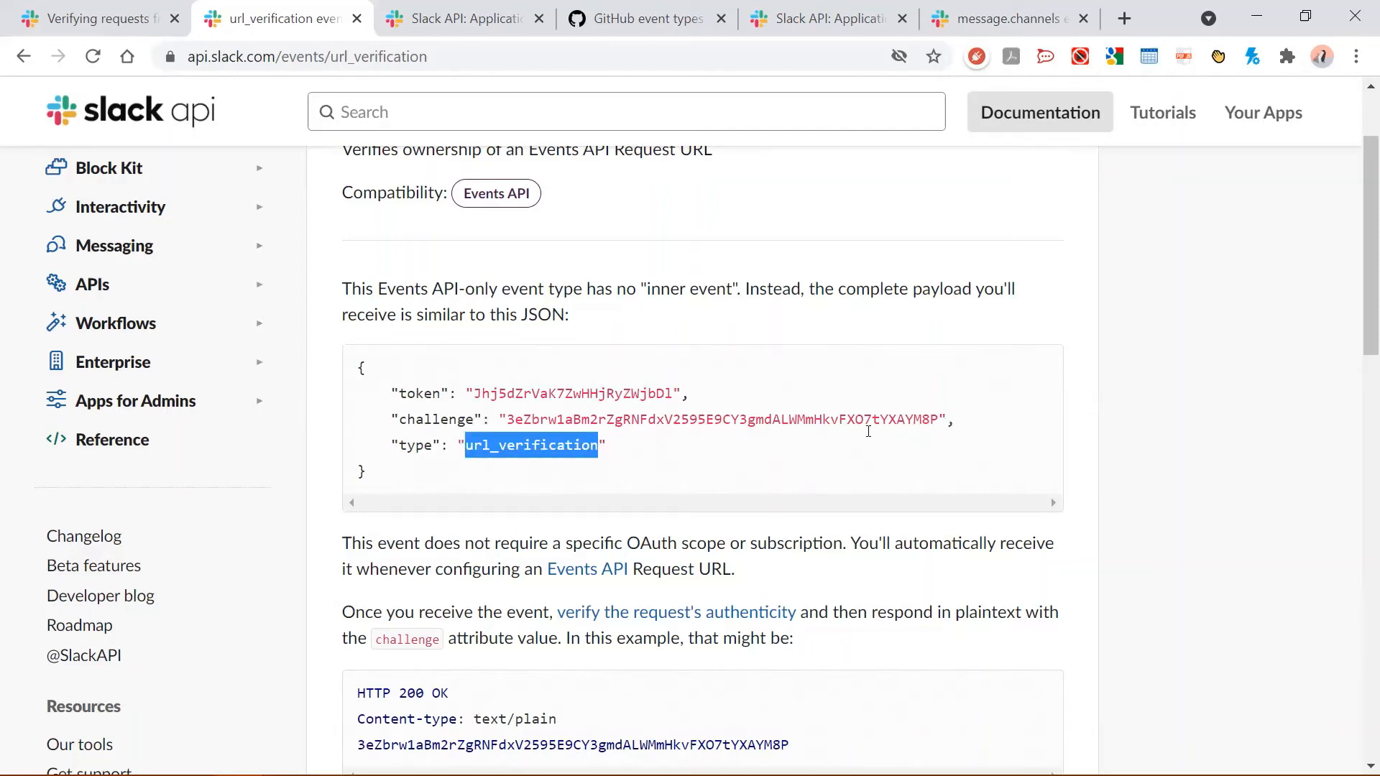
Highlight the sample payload's challenge value, and in Flow Builder review the "Is this a url_verification?" decision in demo_slack_verify without changes.
double_click(705, 419)
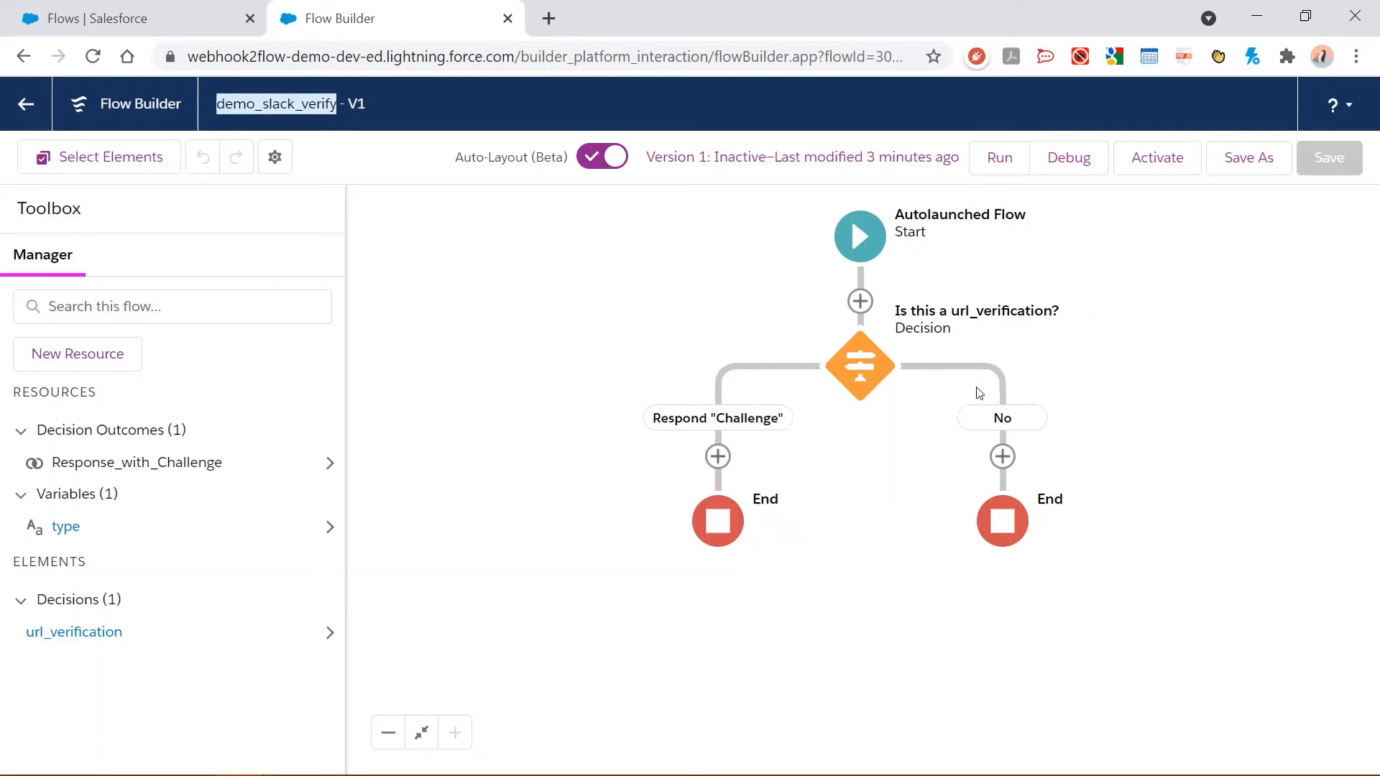
double_click(859, 367)
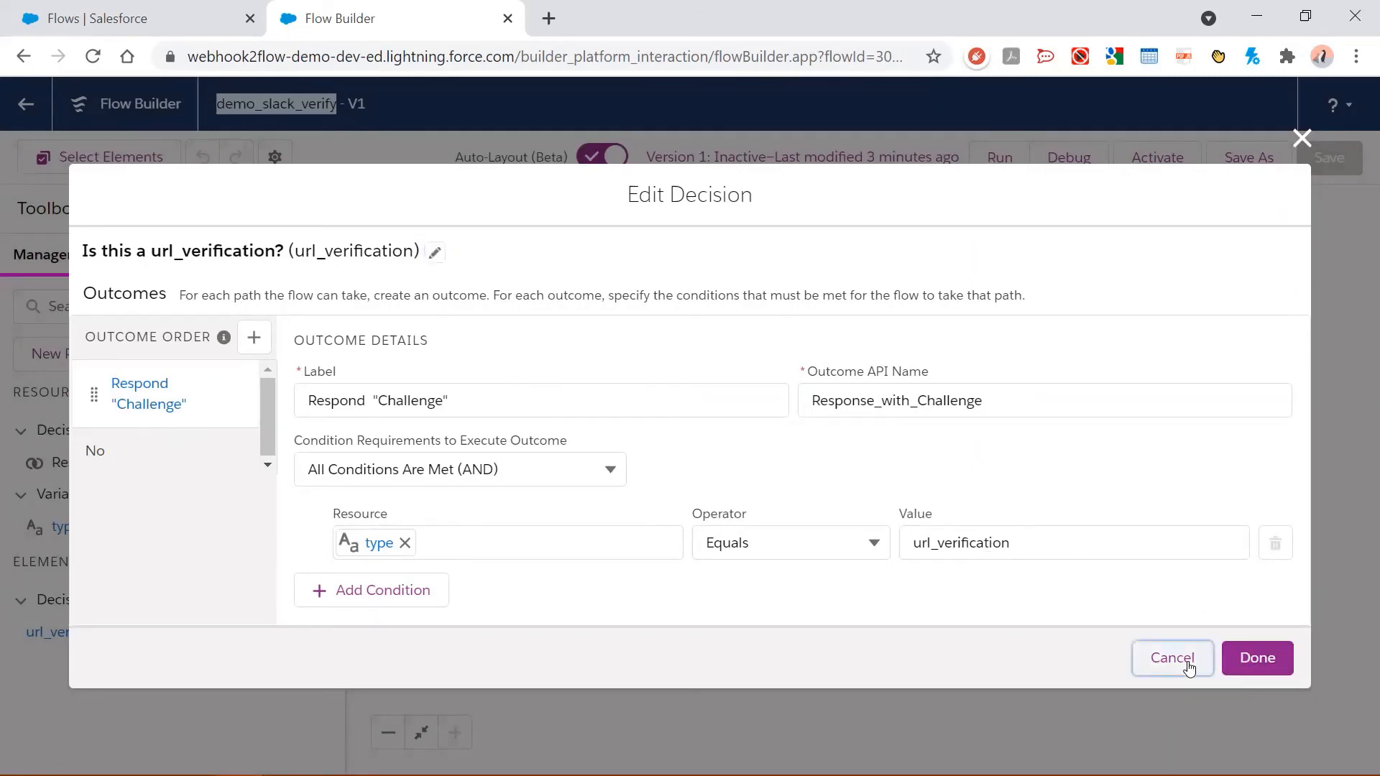
click(1189, 665)
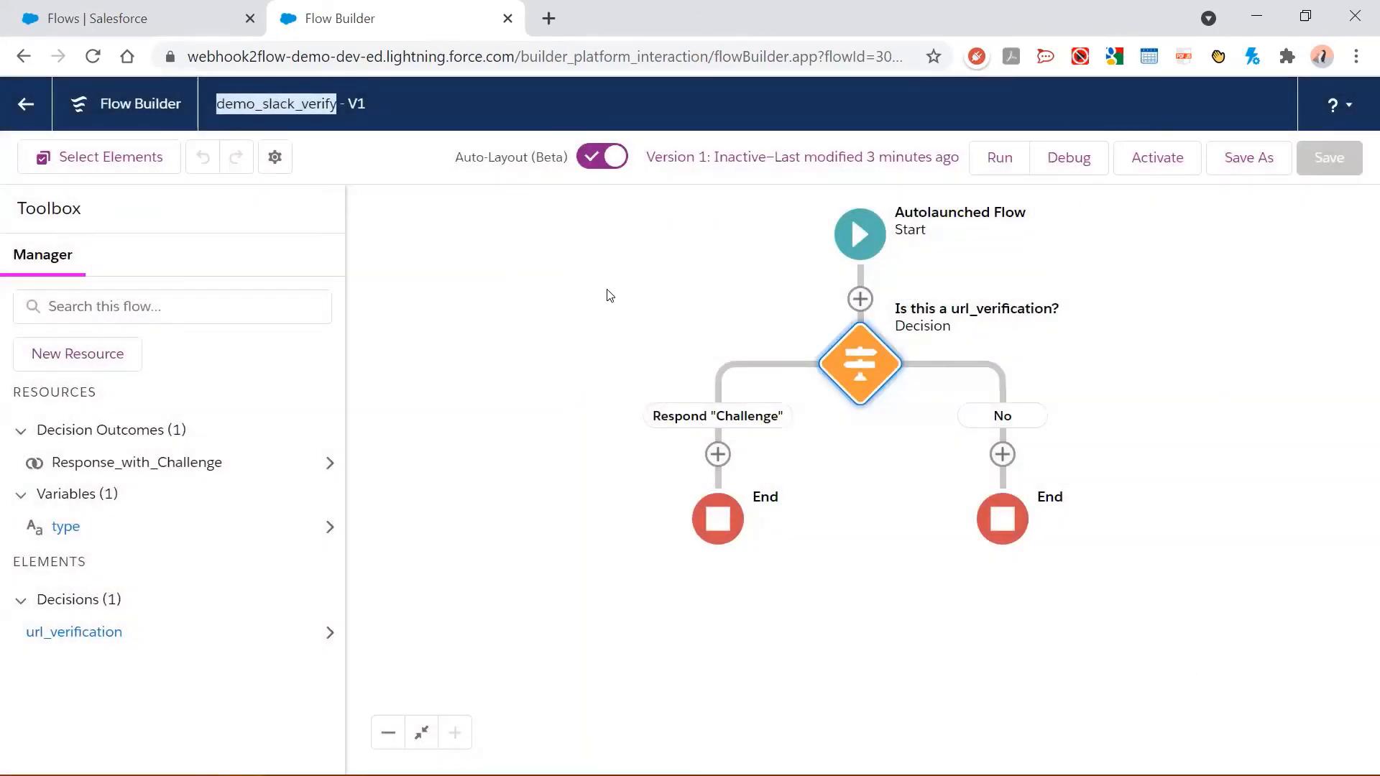
Switch to the Slack url_verification documentation and highlight the token key in the sample JSON payload.
key(alt+Tab)
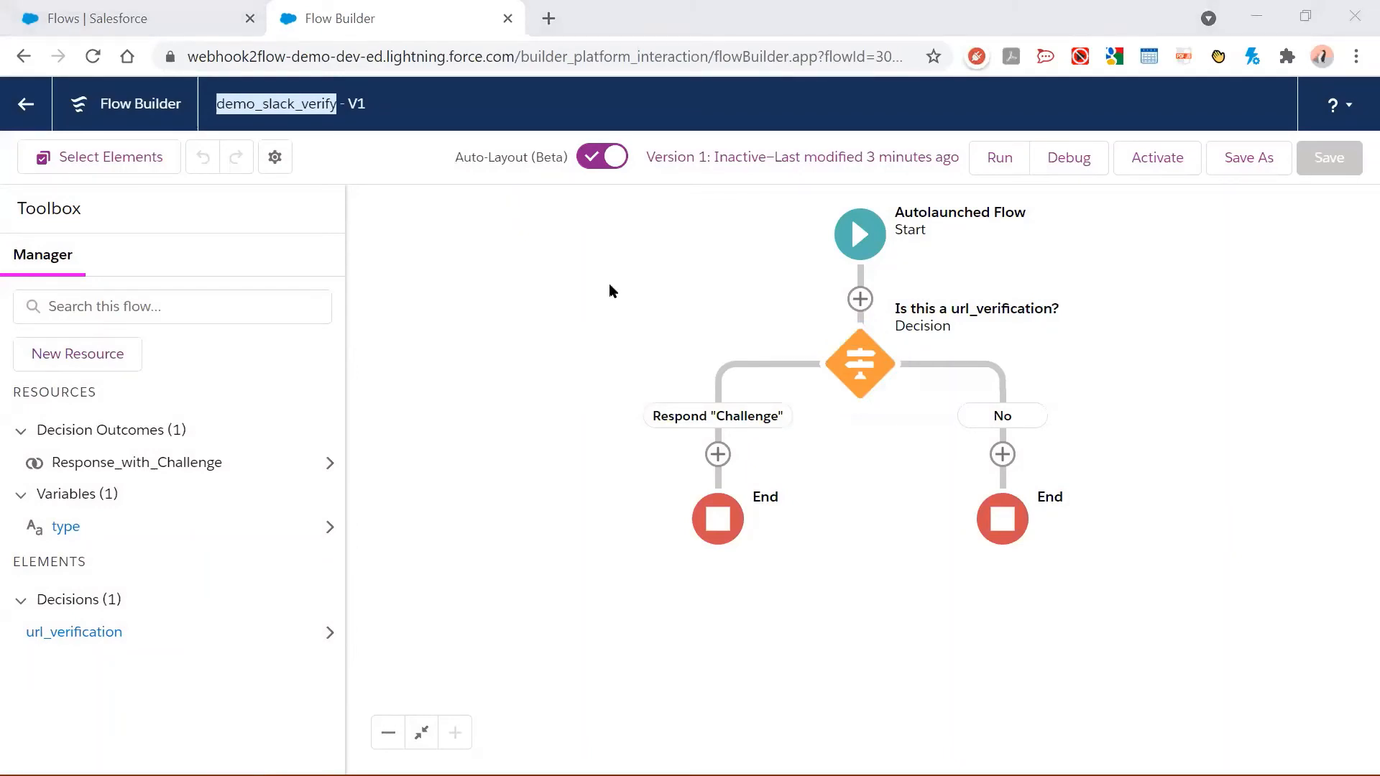
key(alt+Tab)
click(412, 388)
double_click(413, 389)
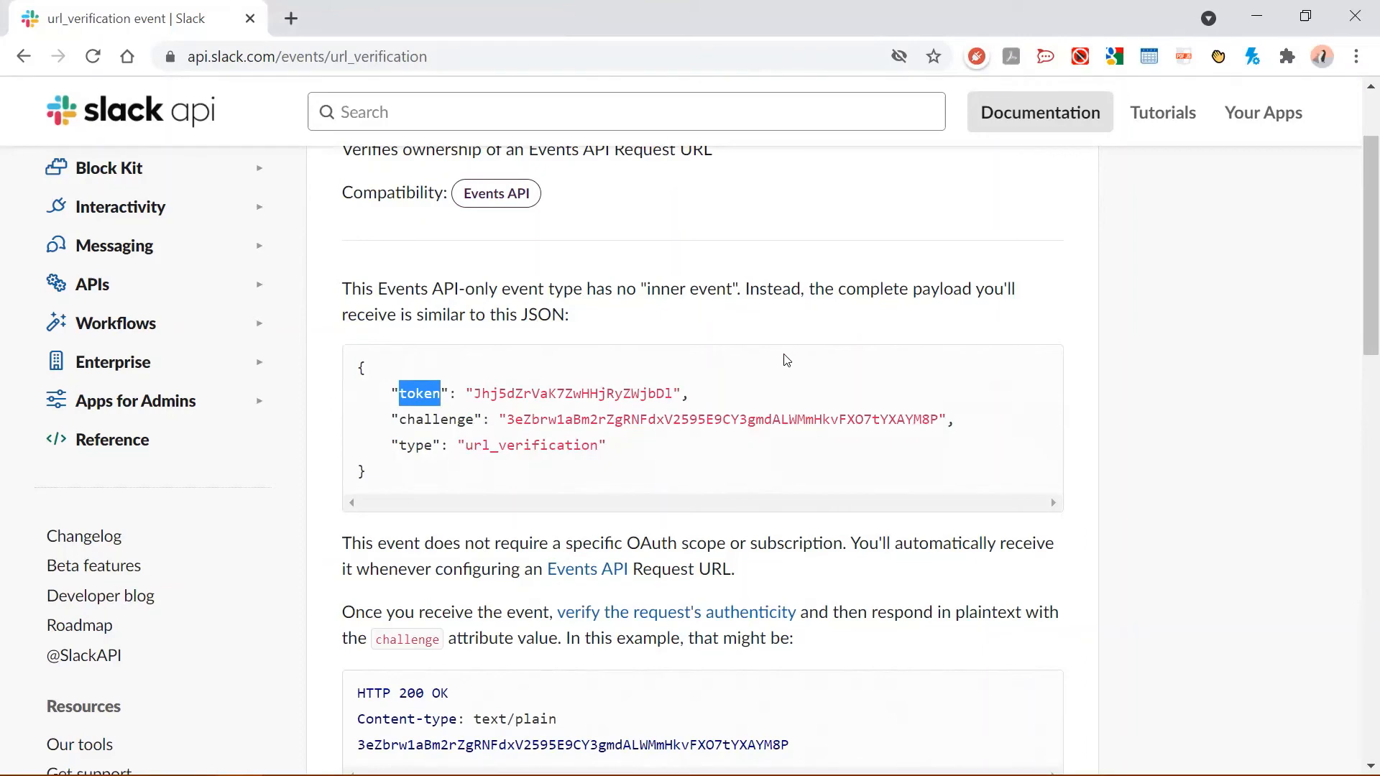
In Flow Builder, create a Text variable resource named token for the demo_slack_verify flow and make it available for input.
key(alt+Tab)
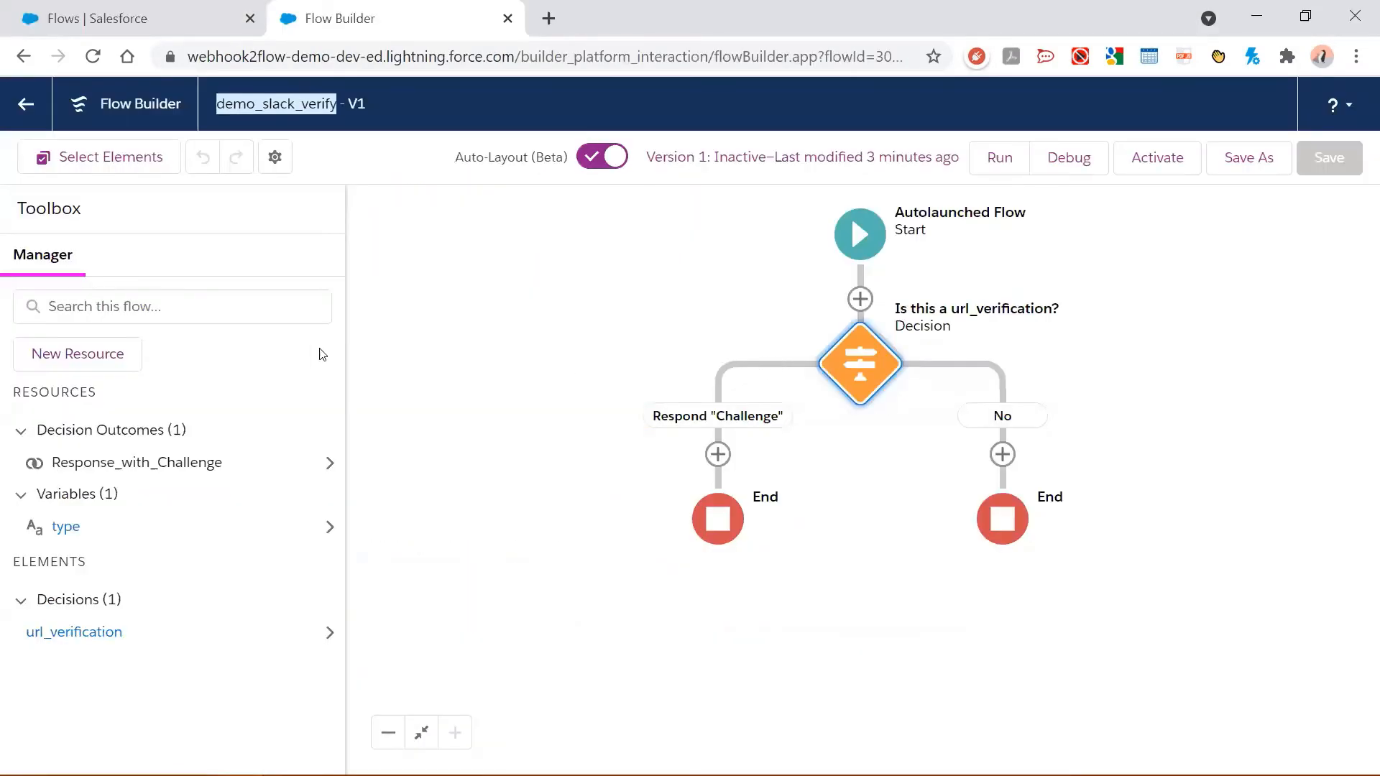
click(55, 359)
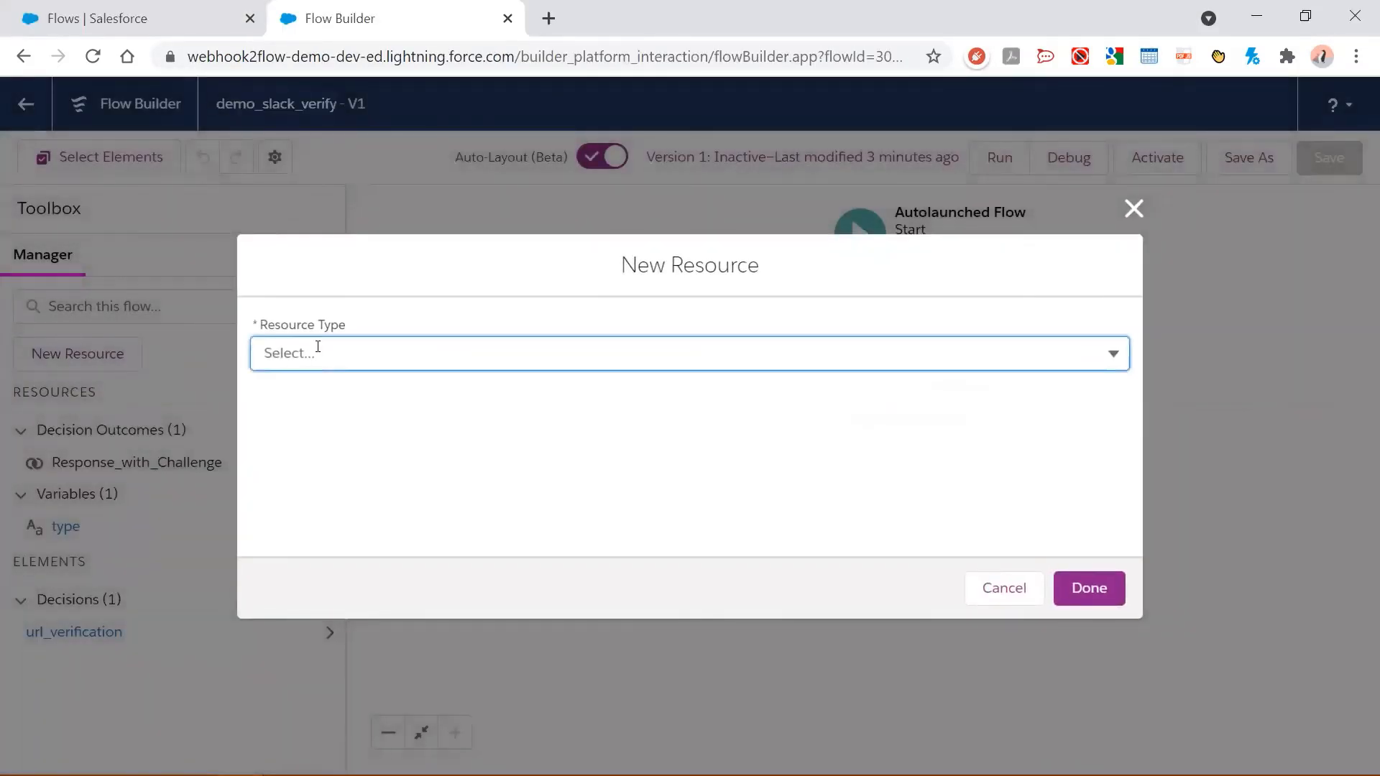
click(318, 349)
click(336, 398)
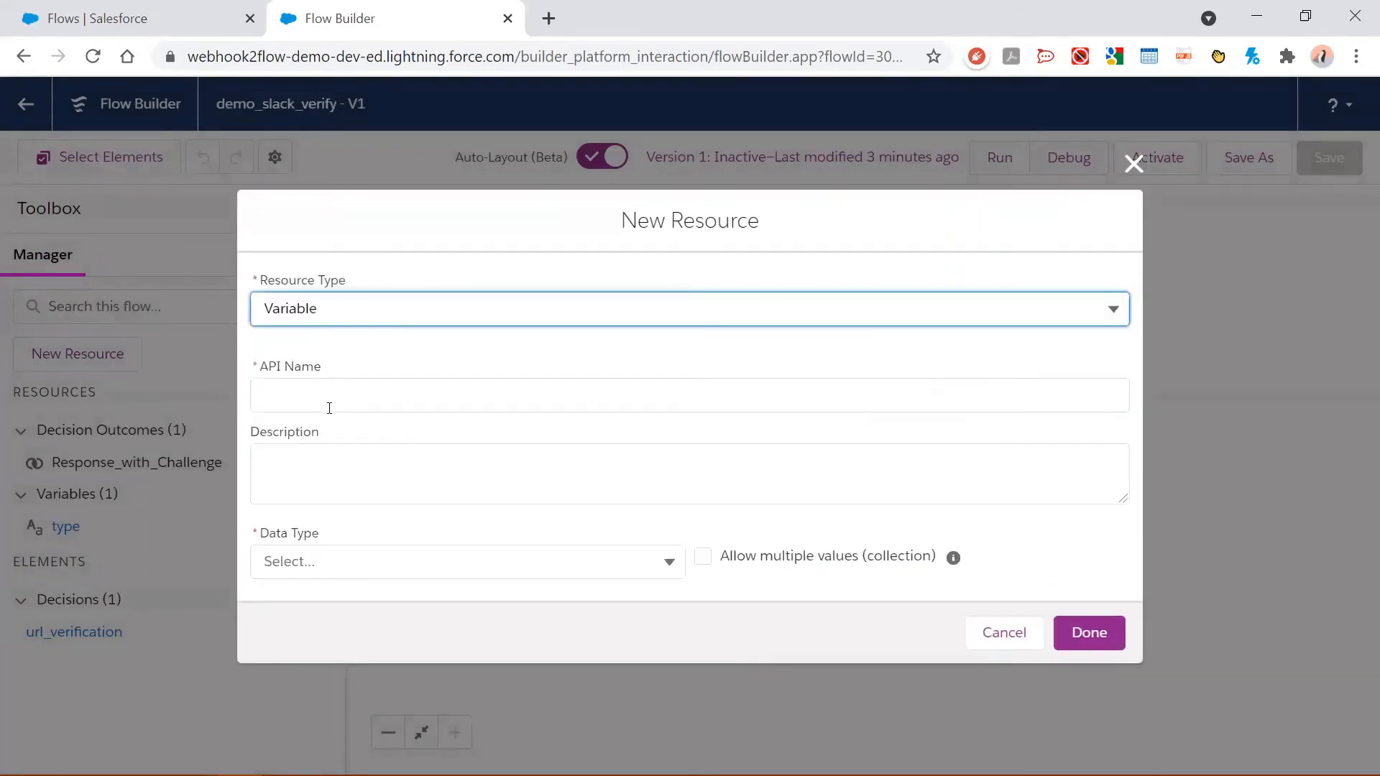
click(310, 399)
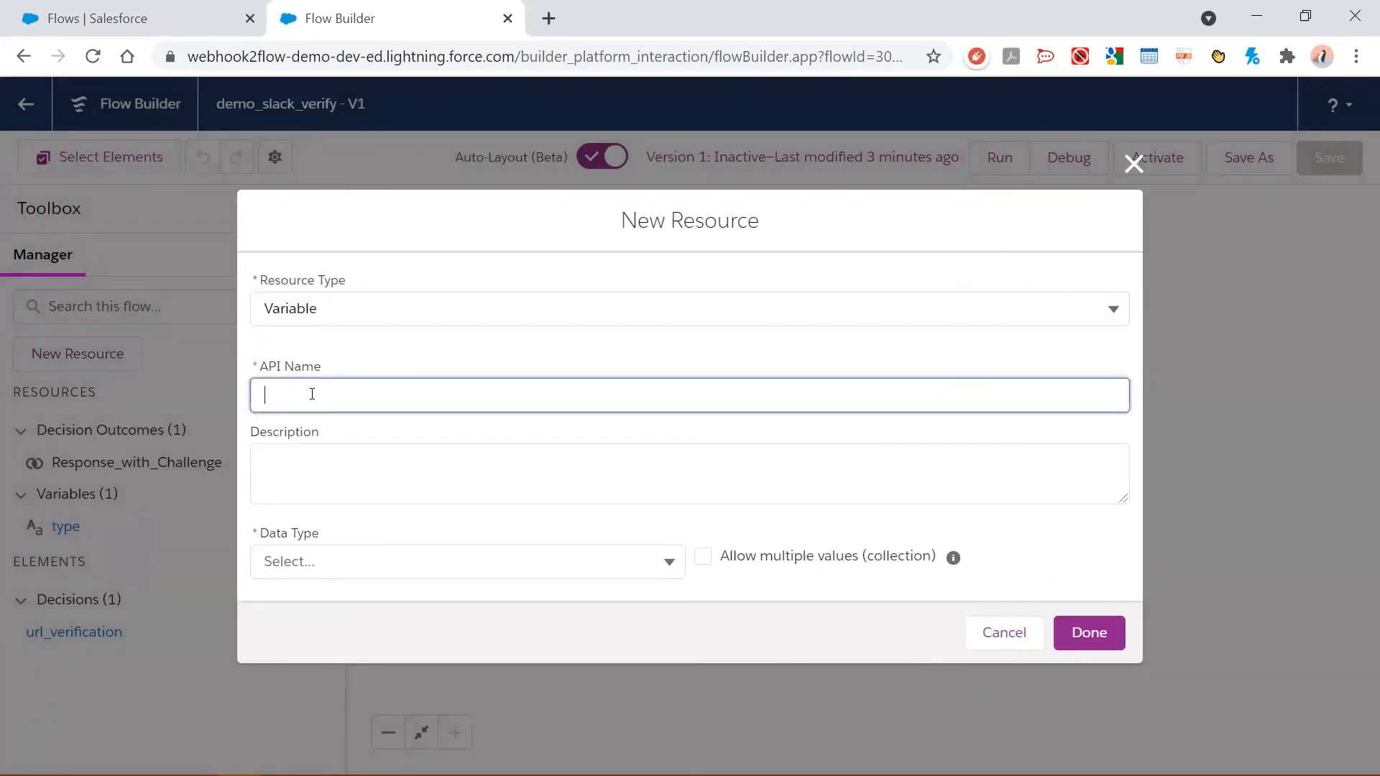
text(token)
click(324, 564)
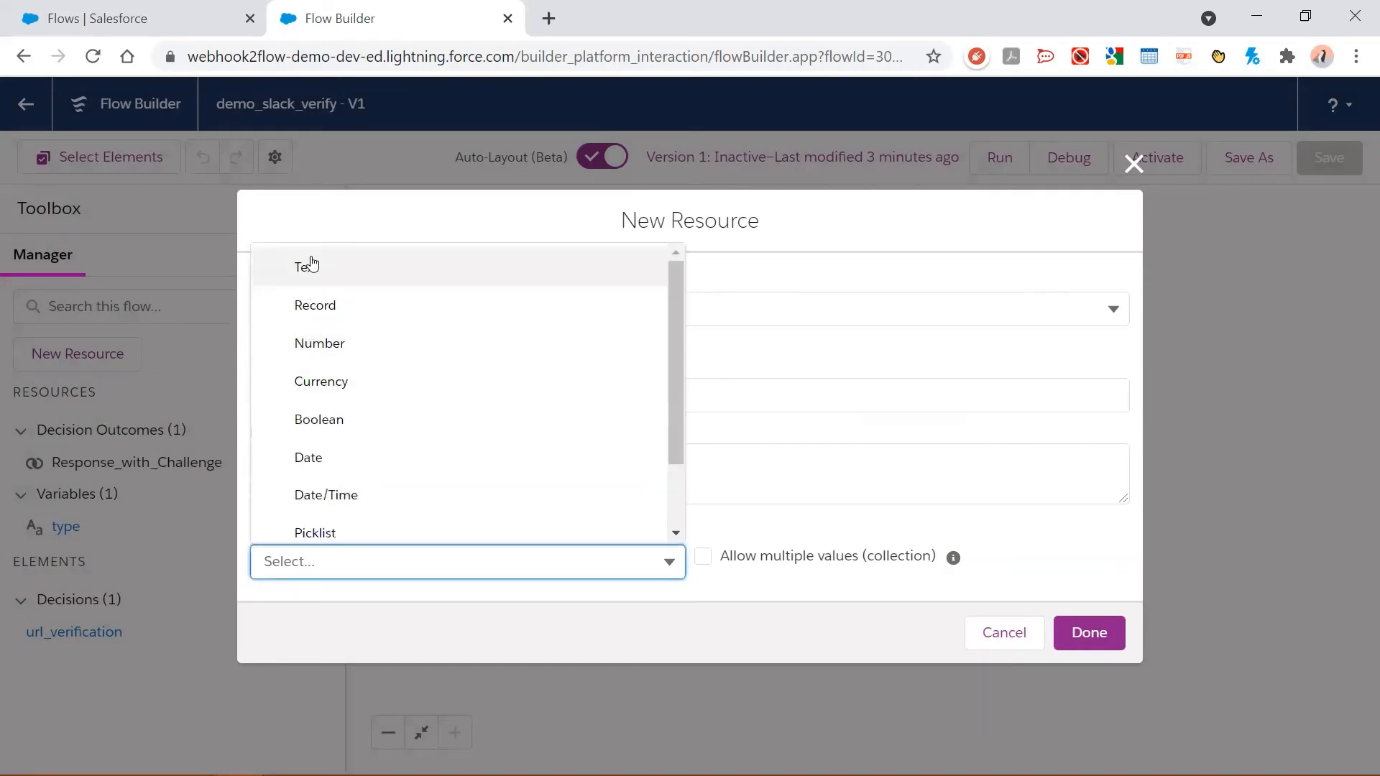
click(311, 269)
click(259, 622)
click(1089, 691)
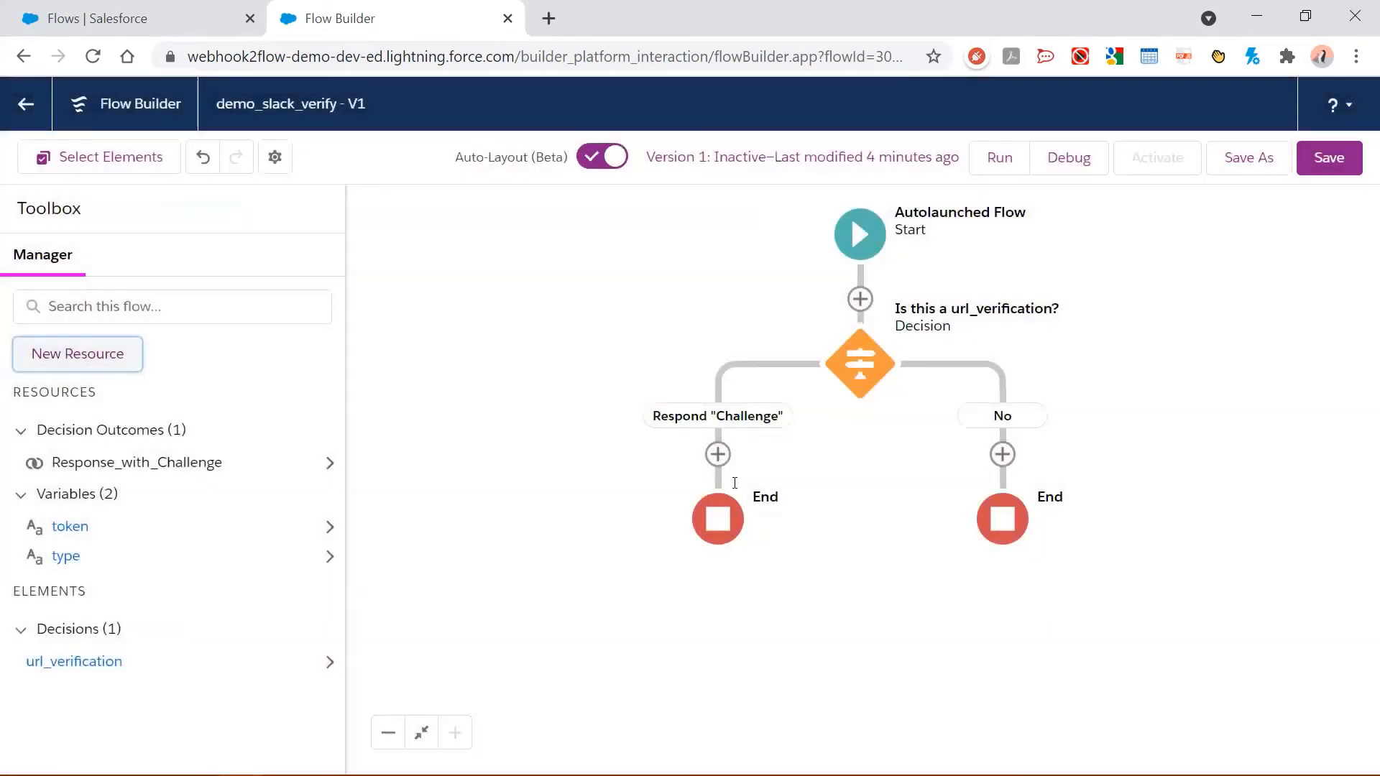
Start another variable resource in the flow and name it challenge, matching the challenge key in Slack's sample payload.
click(87, 359)
key(alt+Tab)
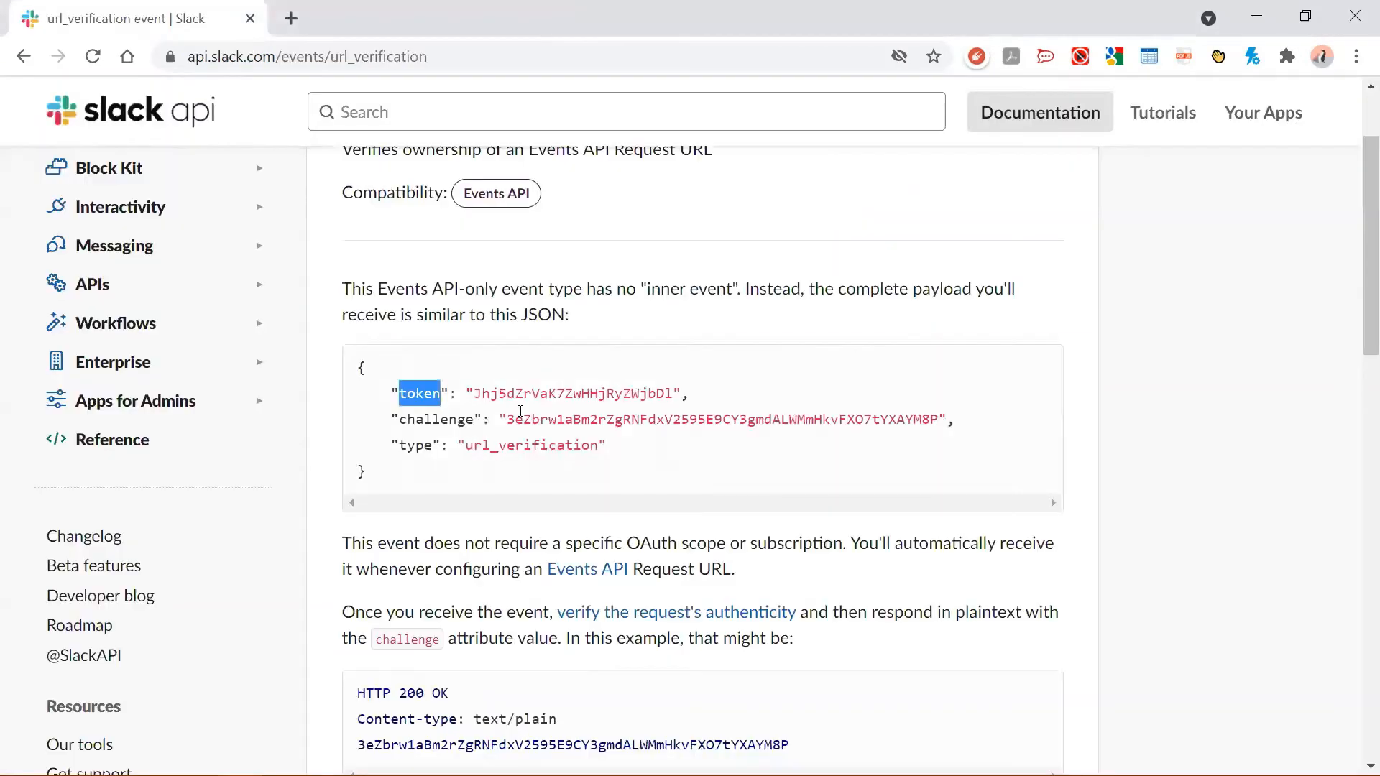
double_click(431, 420)
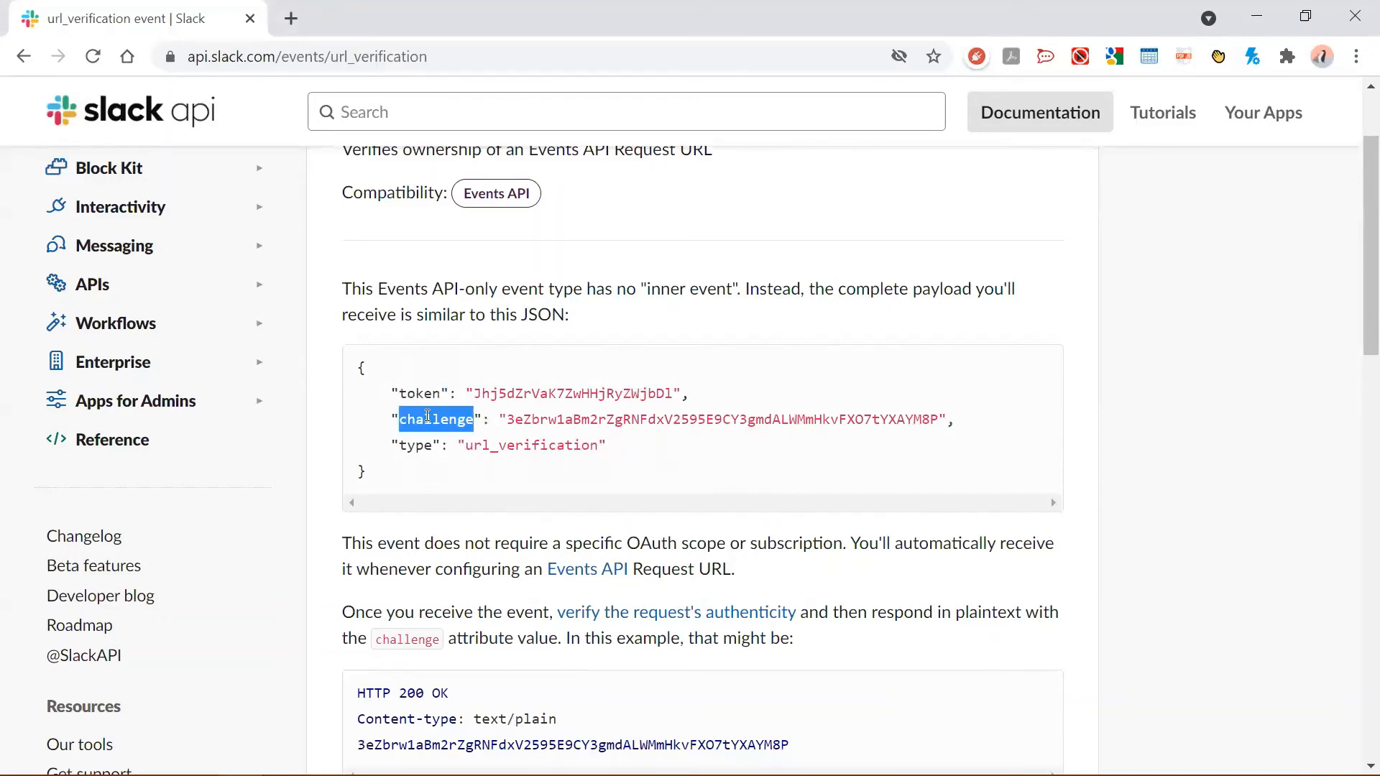
key(alt+Tab)
click(315, 349)
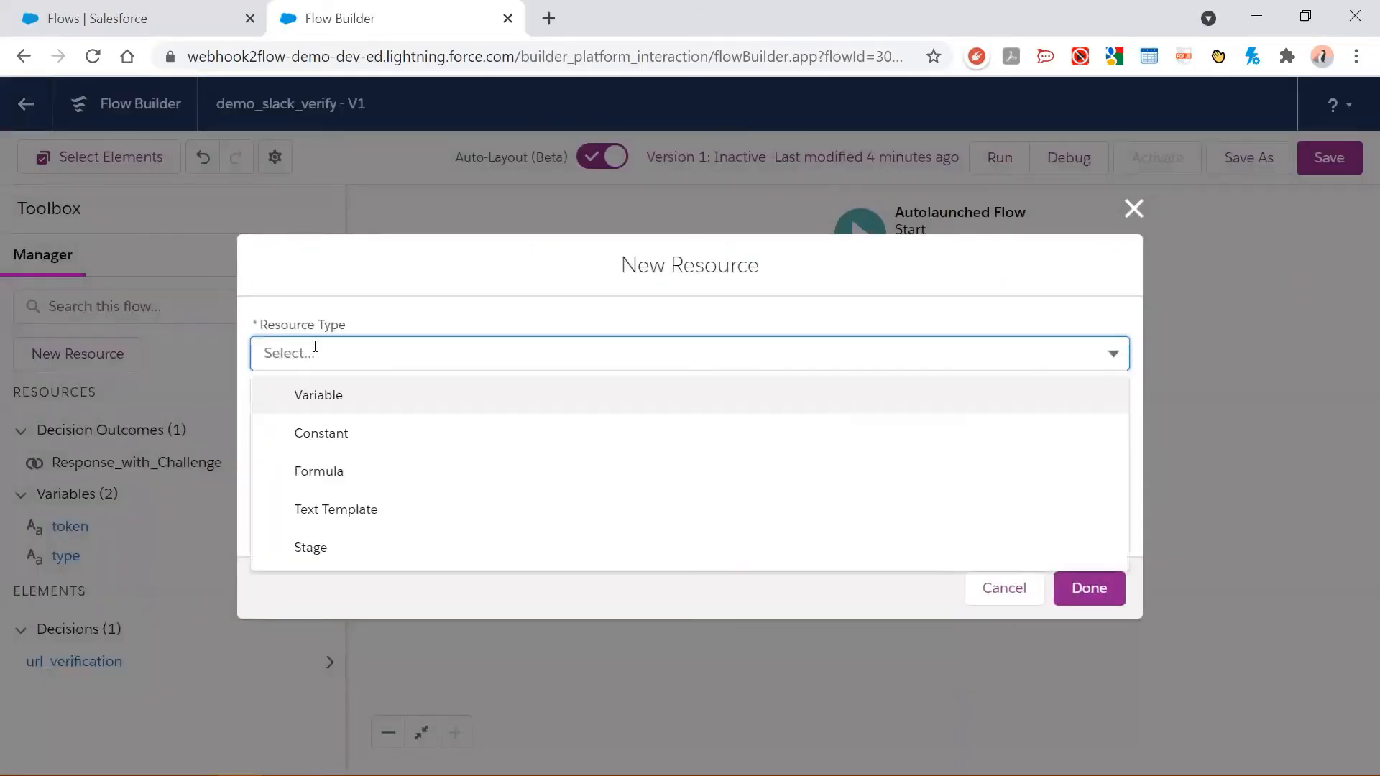
click(329, 399)
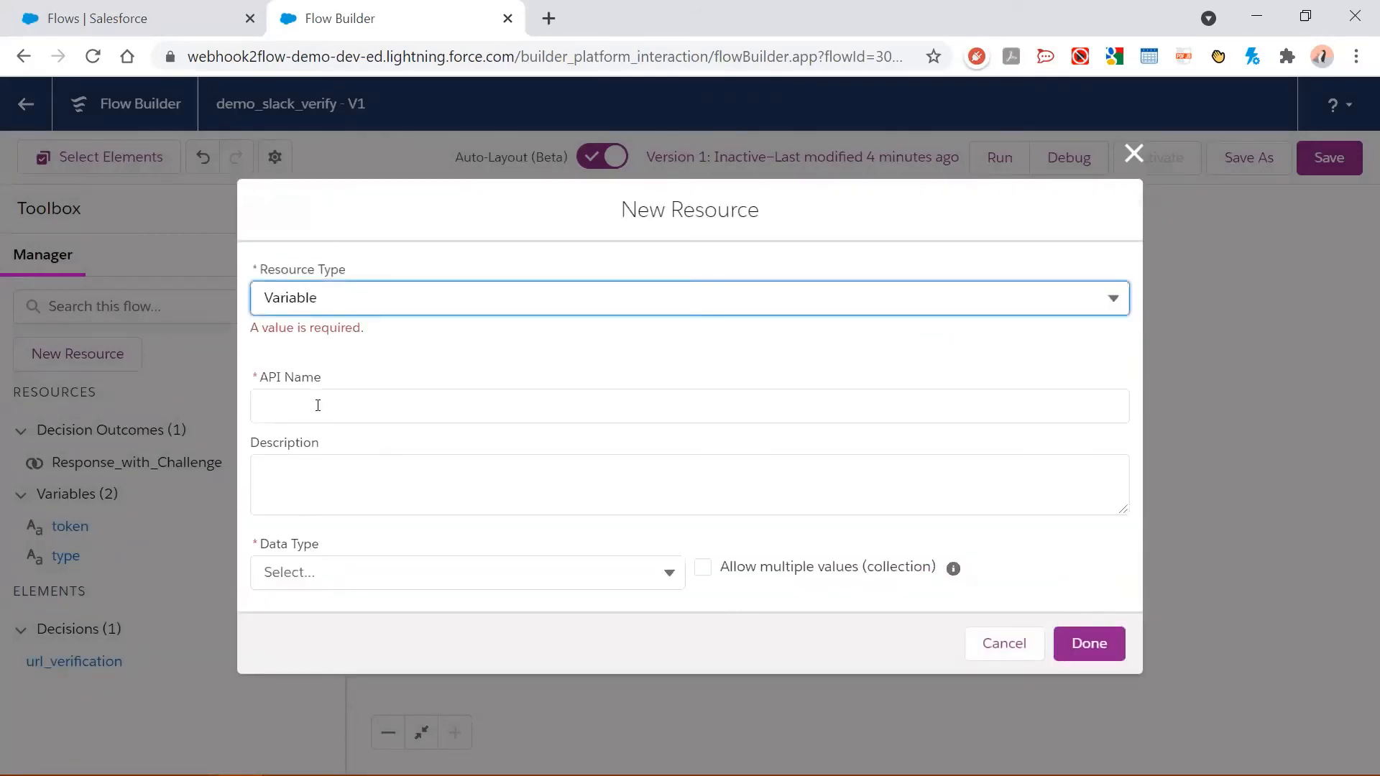
click(318, 406)
text(challenge)
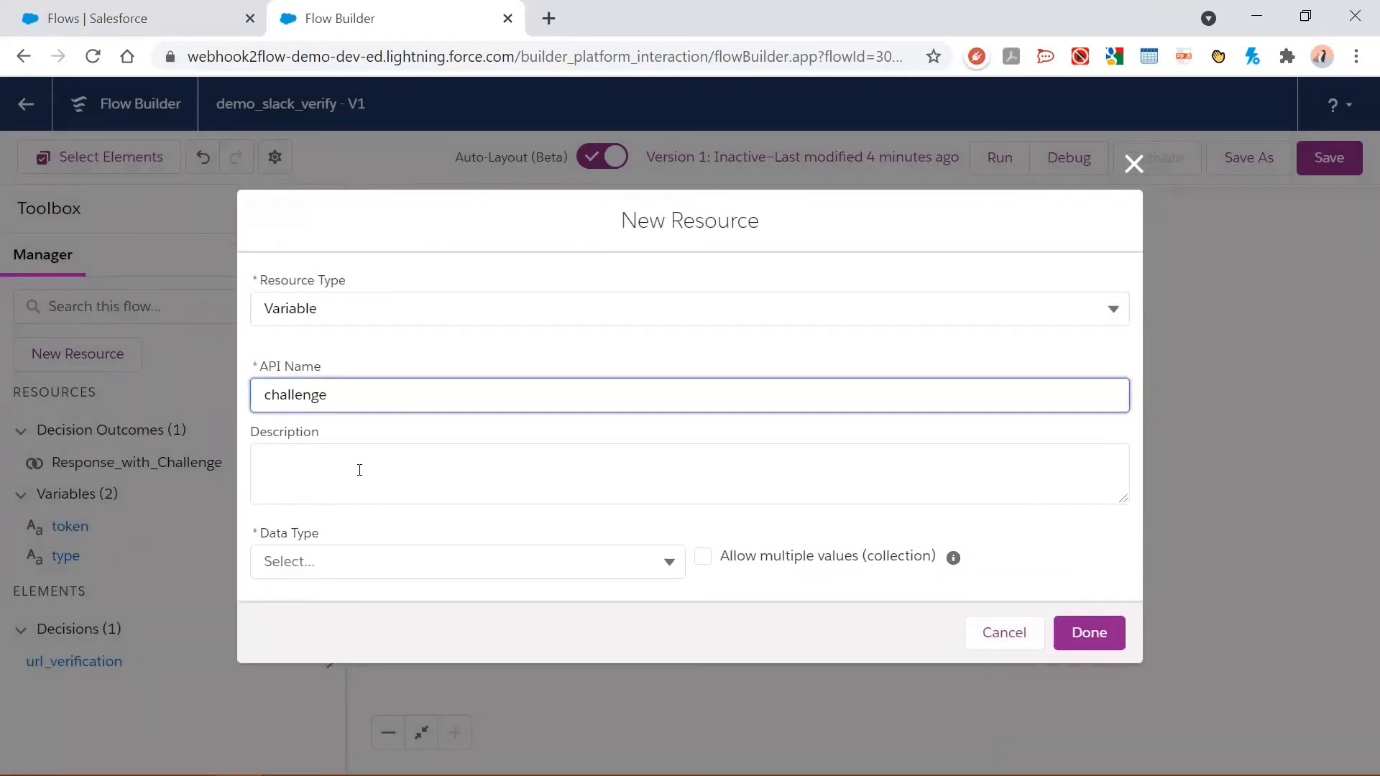
Set the challenge variable's data type to Text, make it available for input and output, and finish creating it.
click(337, 568)
scroll(348, 483, down, 1)
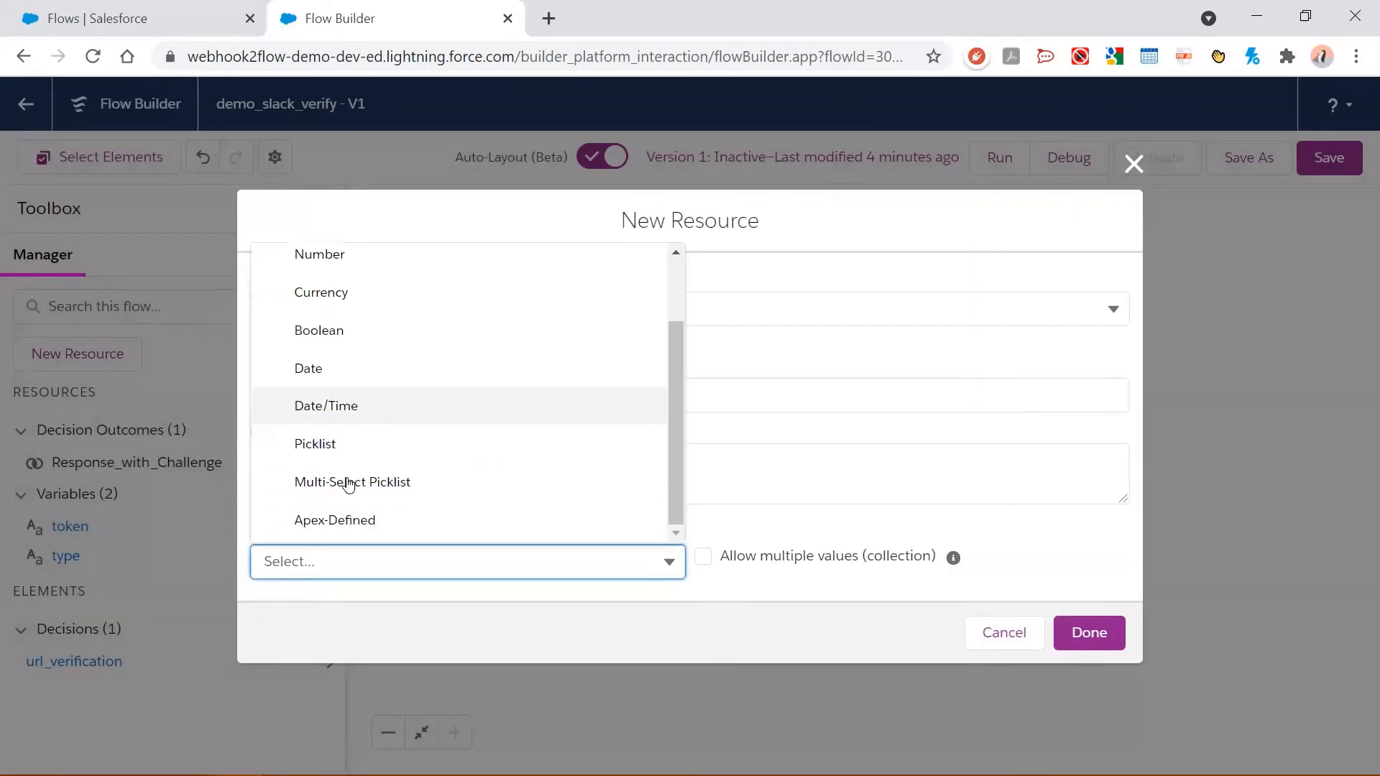
scroll(348, 474, up, 1)
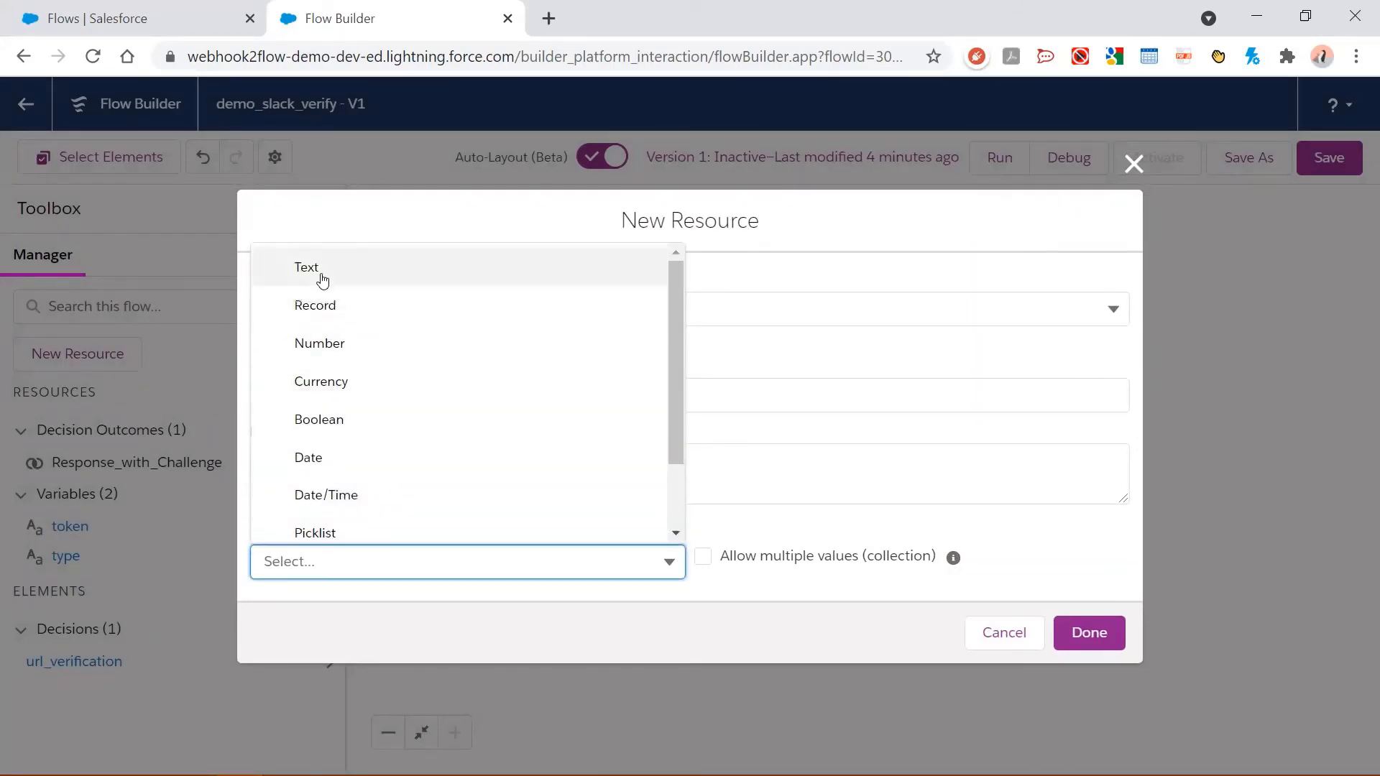
click(320, 270)
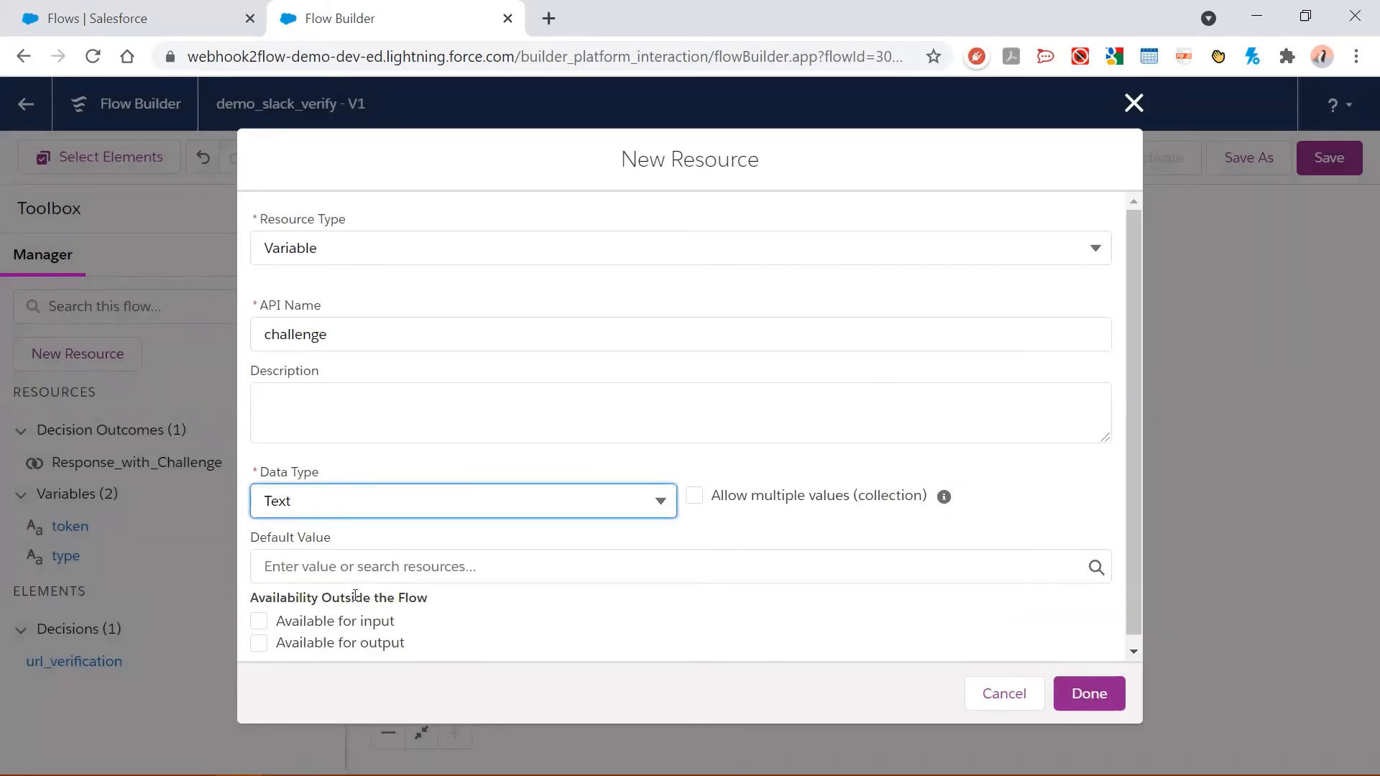
click(260, 622)
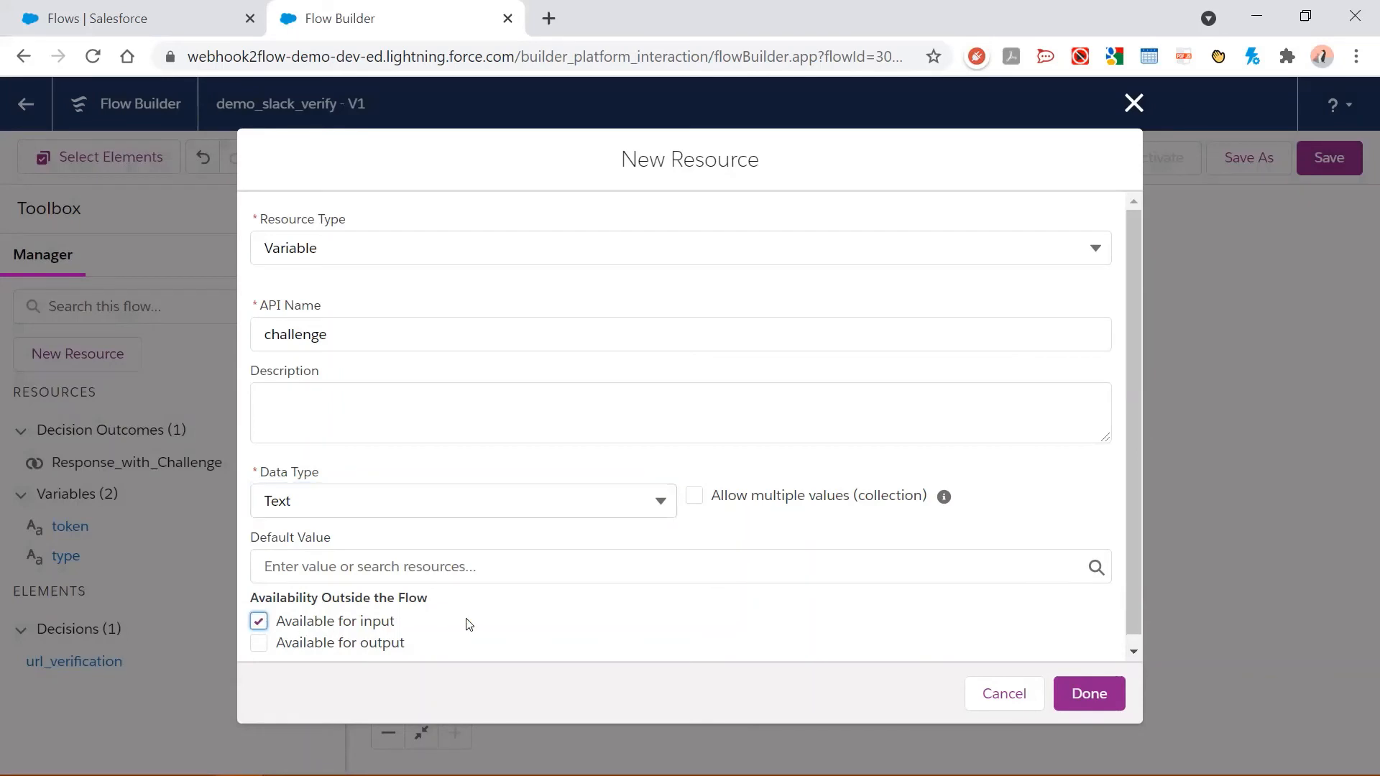
click(260, 647)
click(1085, 703)
click(1086, 700)
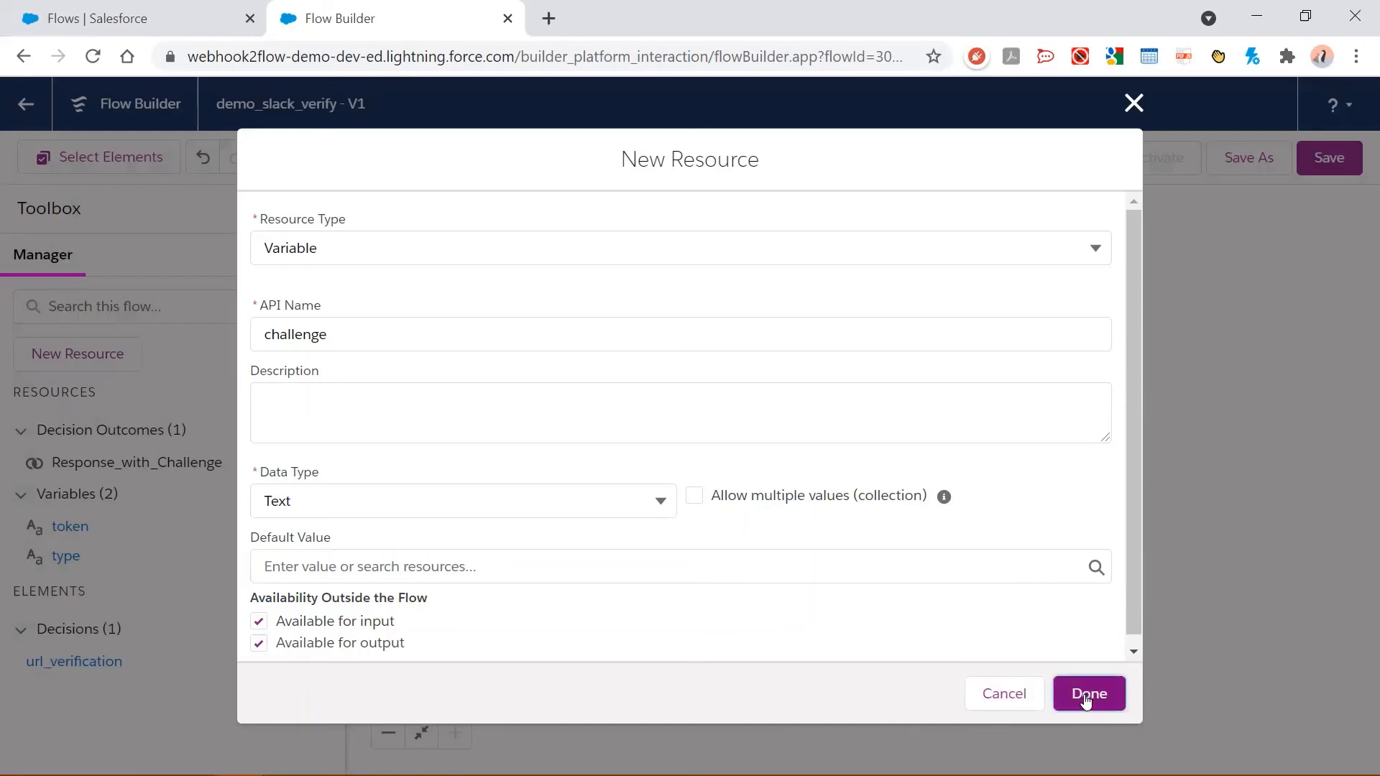
click(1085, 701)
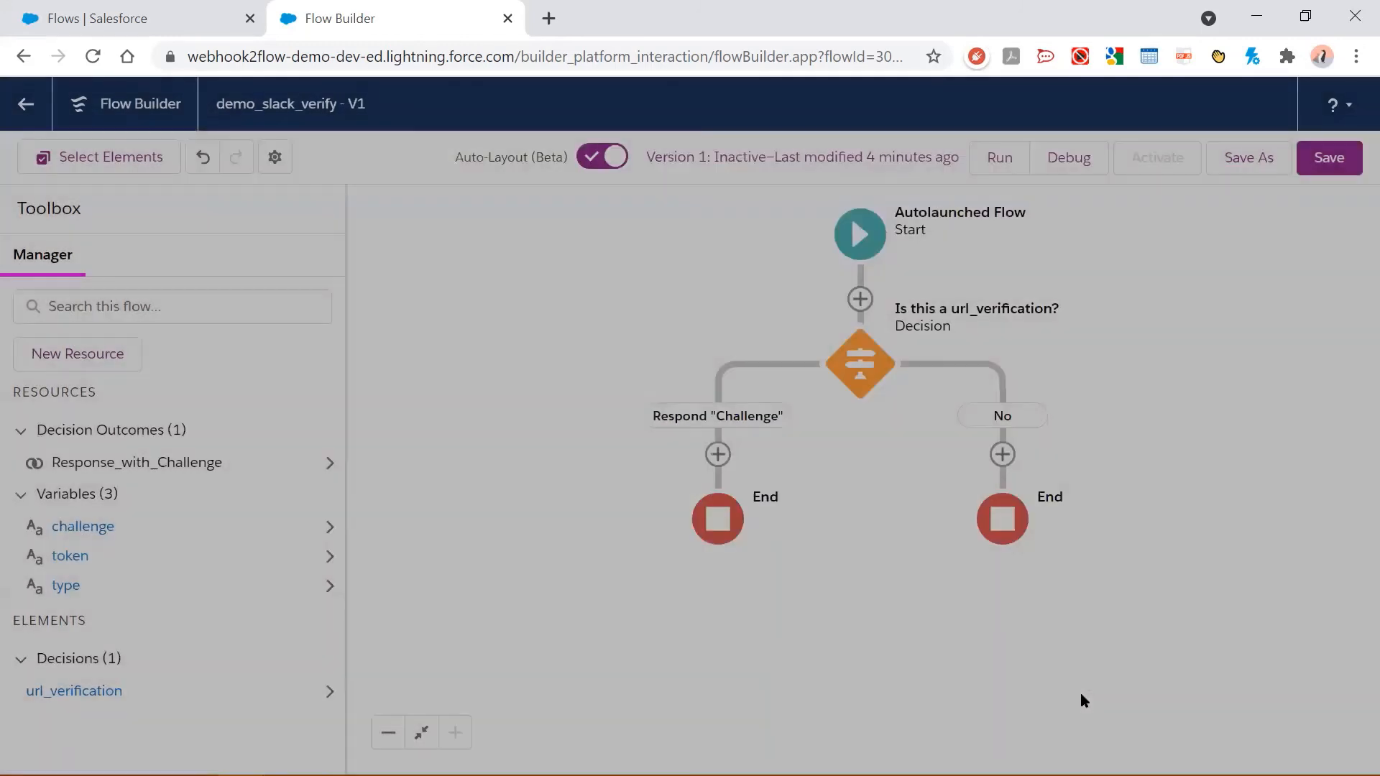
Review the token and type variables' settings without changes, checking the type key against Slack's sample url_verification payload.
click(78, 558)
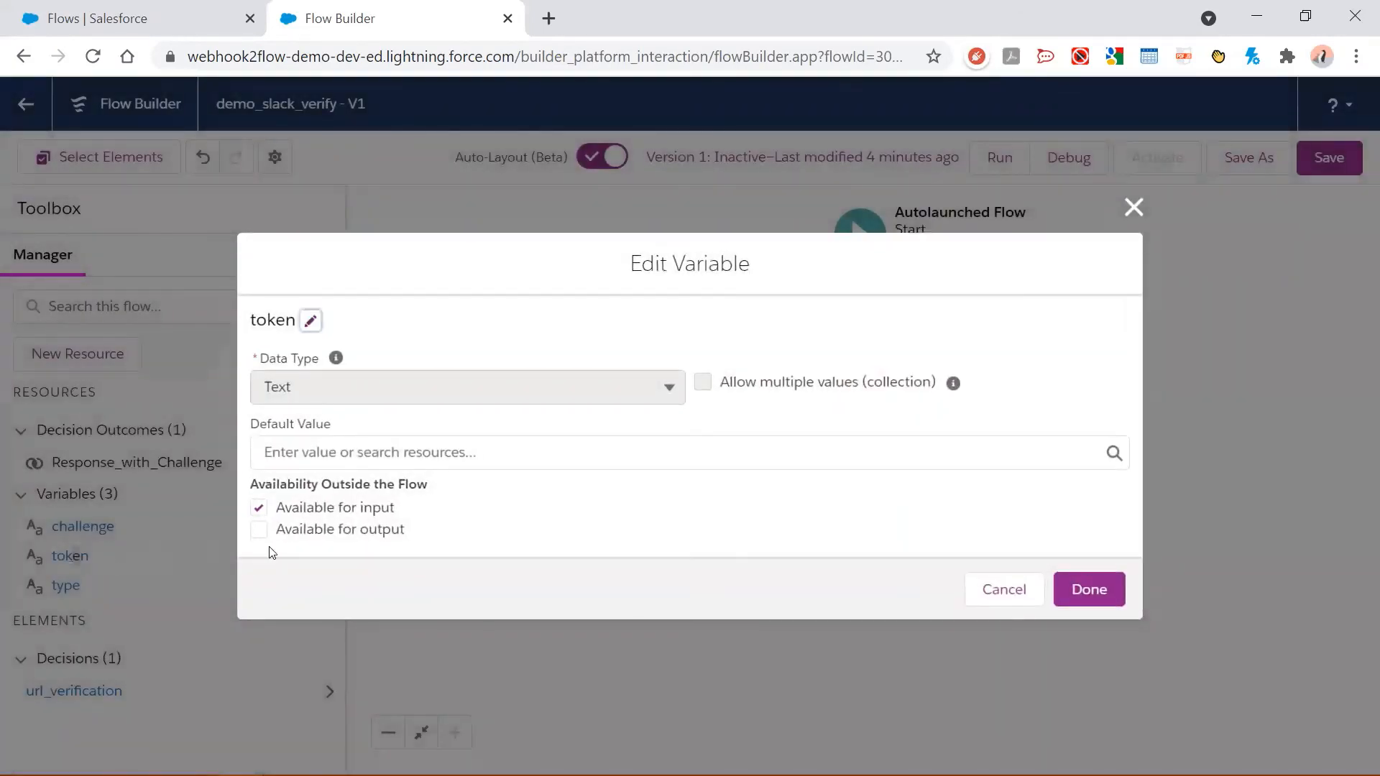
click(1001, 593)
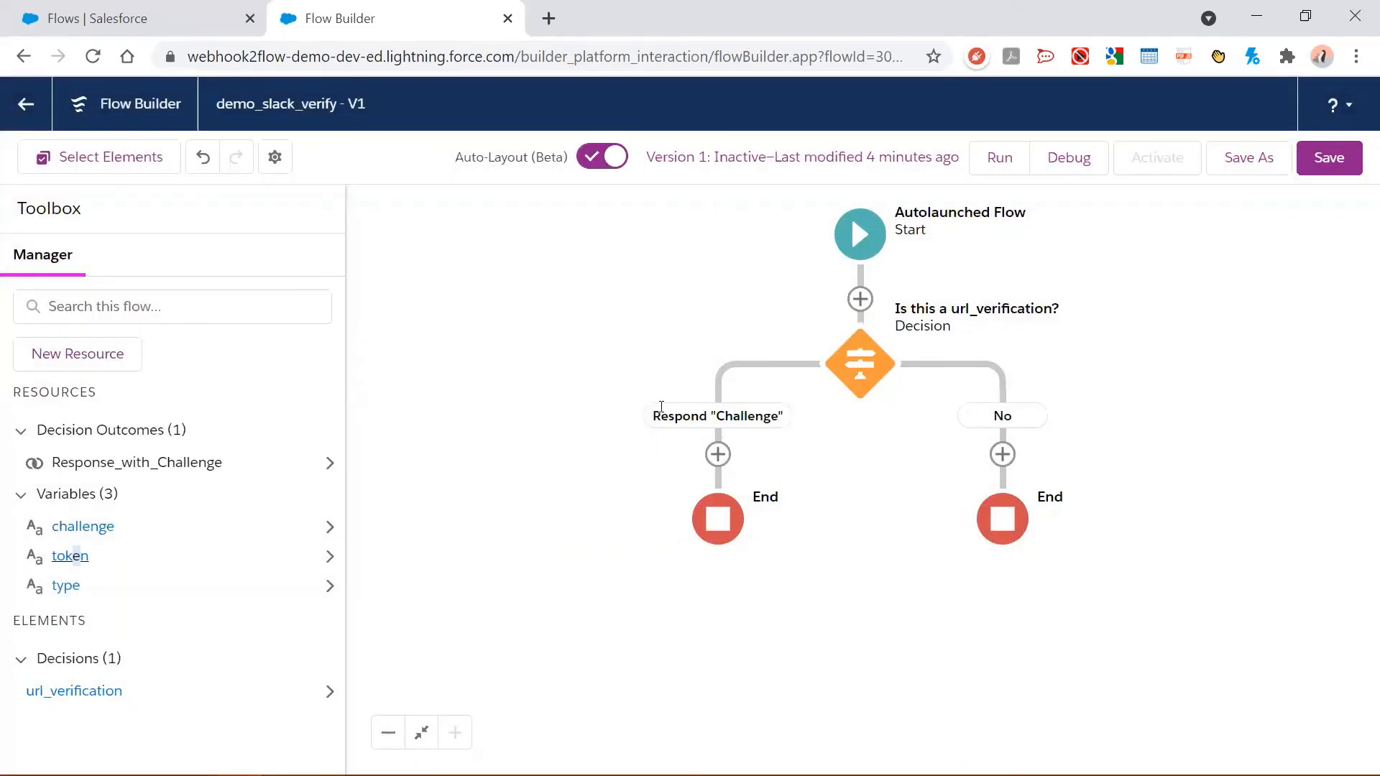
key(alt+Tab)
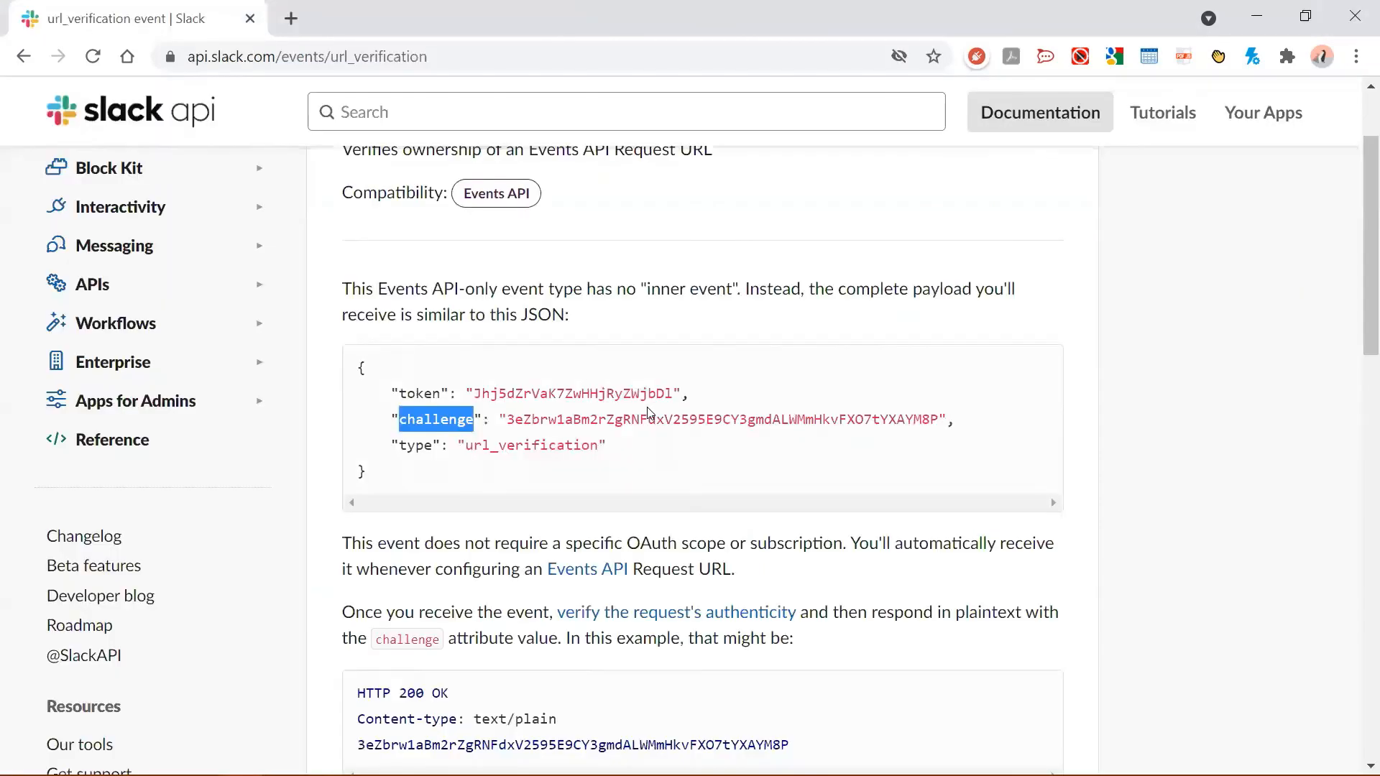
double_click(418, 447)
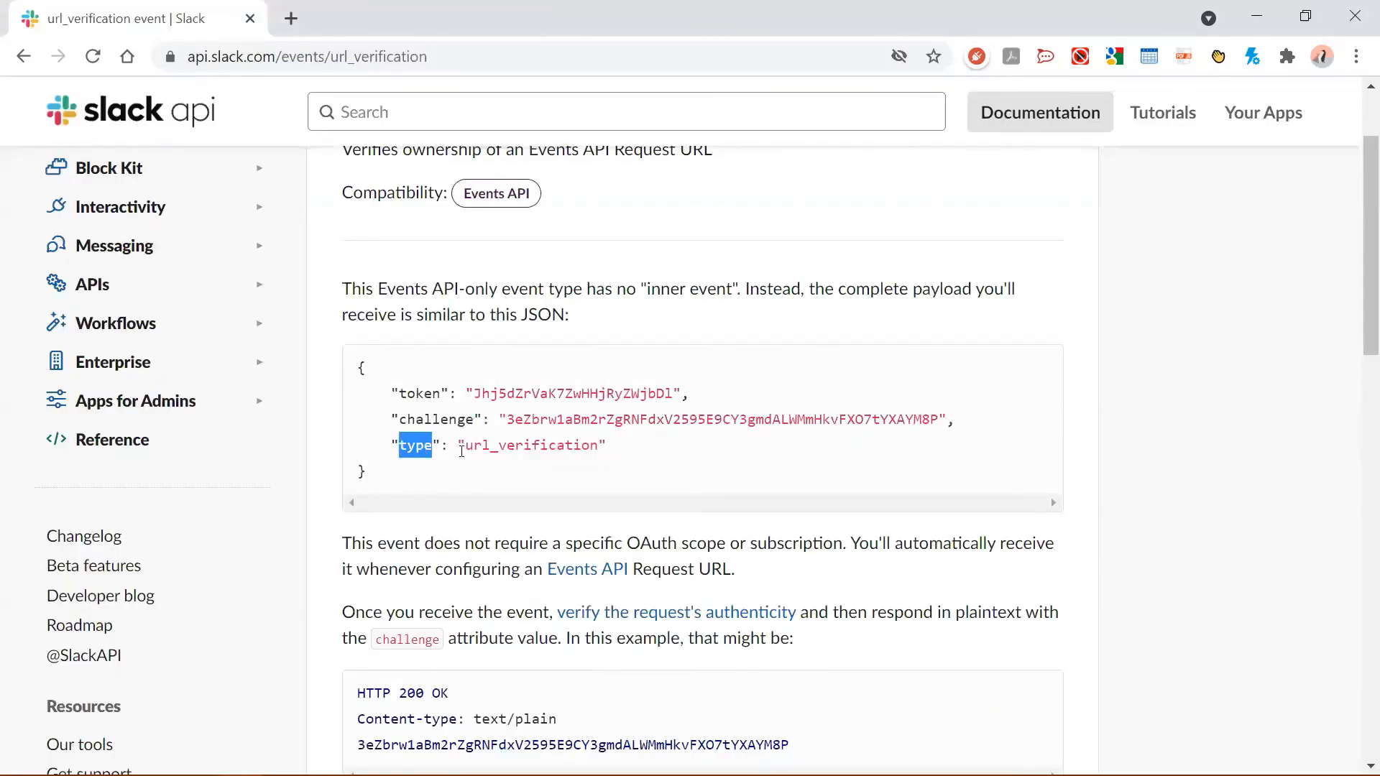
key(alt+Tab)
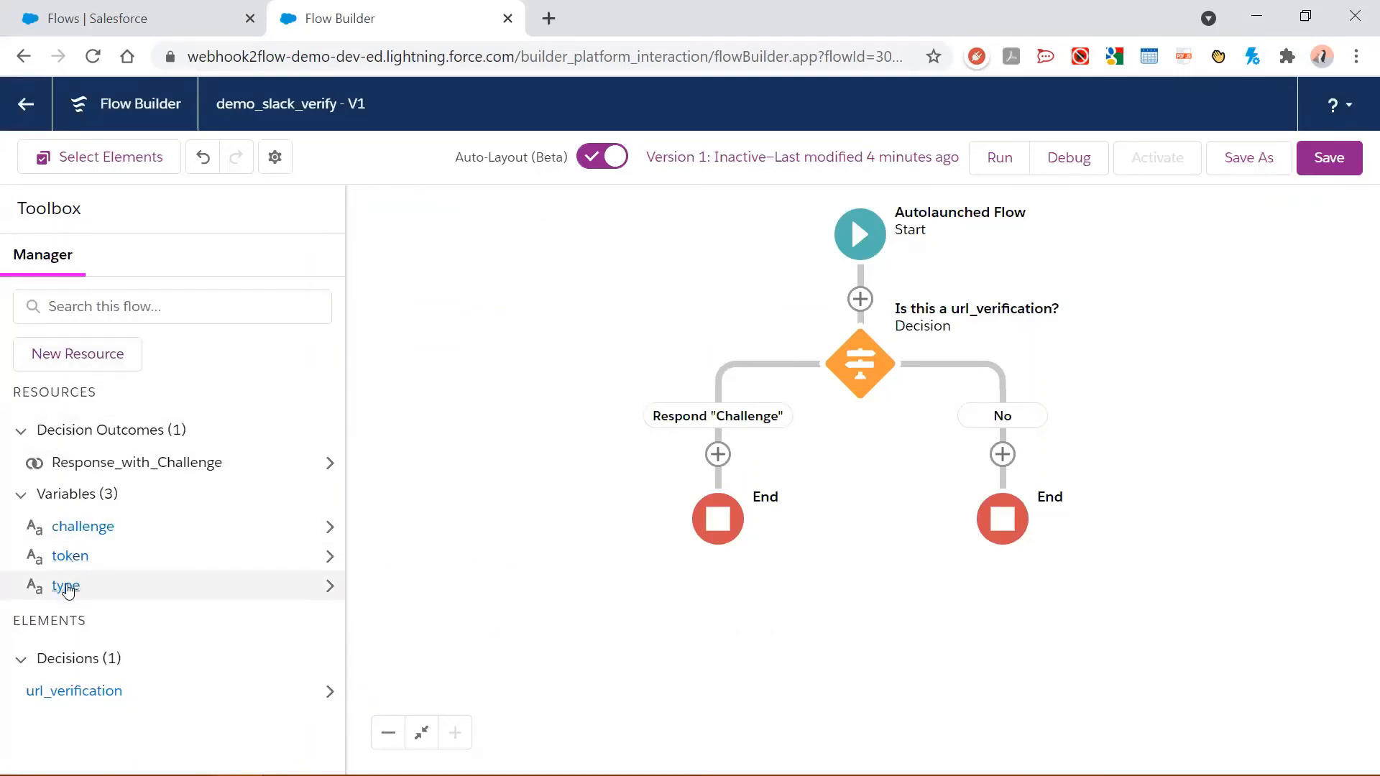
click(66, 586)
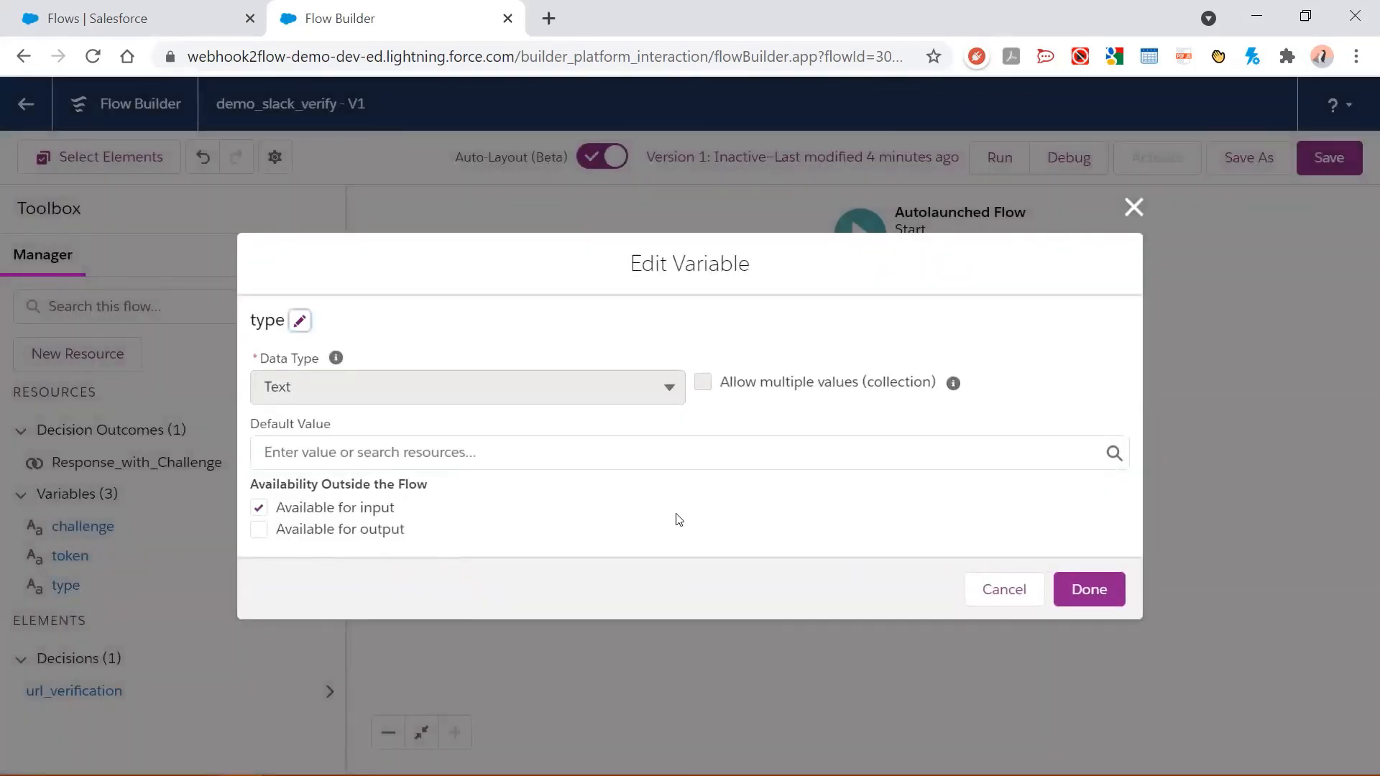
click(1015, 593)
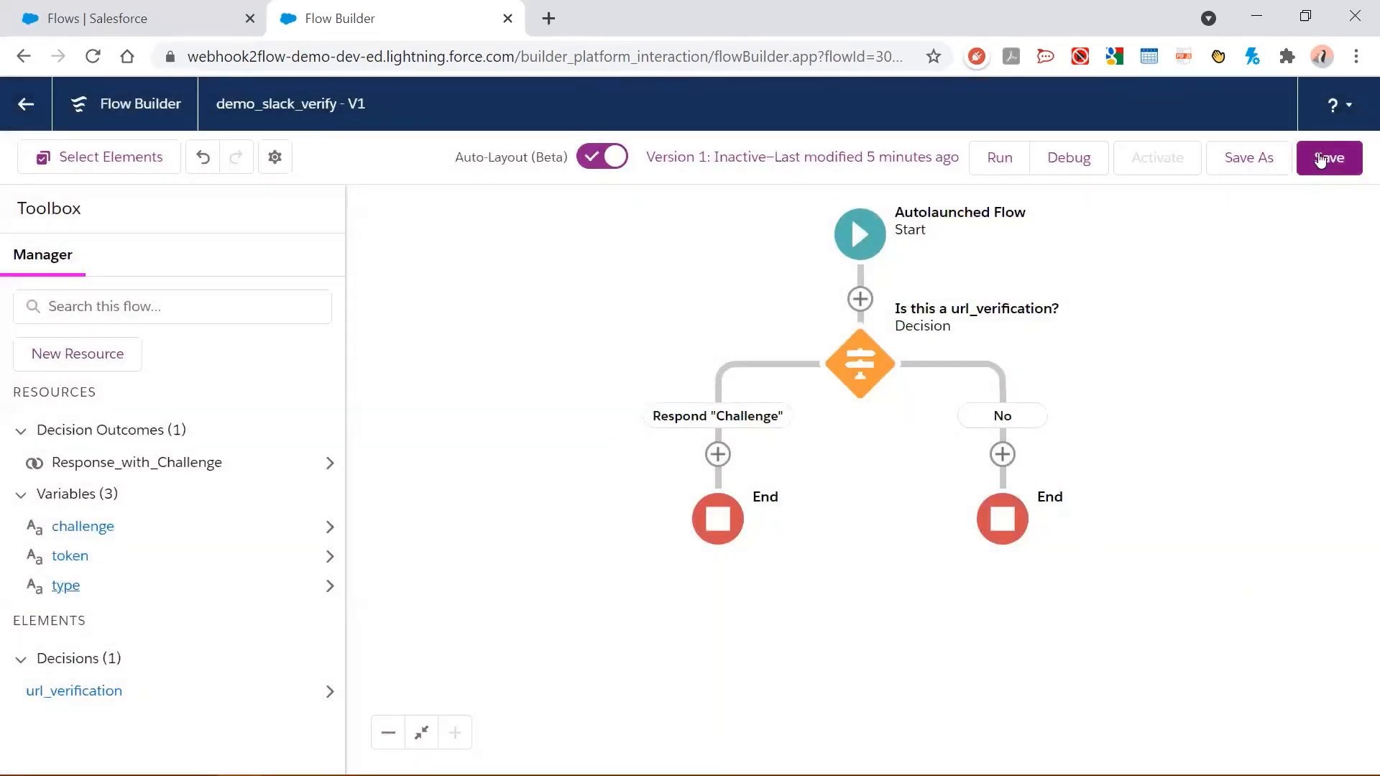
Save the demo_slack_verify flow and activate it.
click(1335, 158)
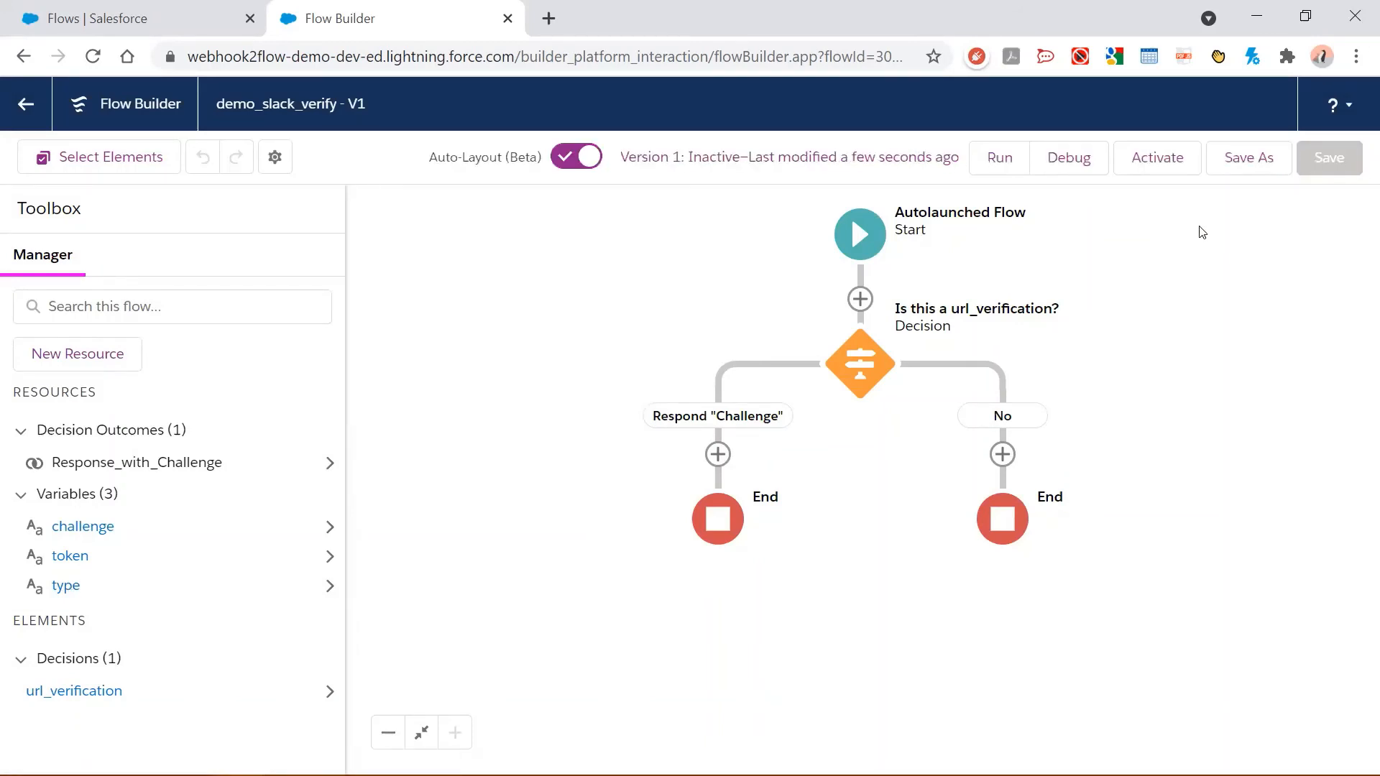
click(1148, 156)
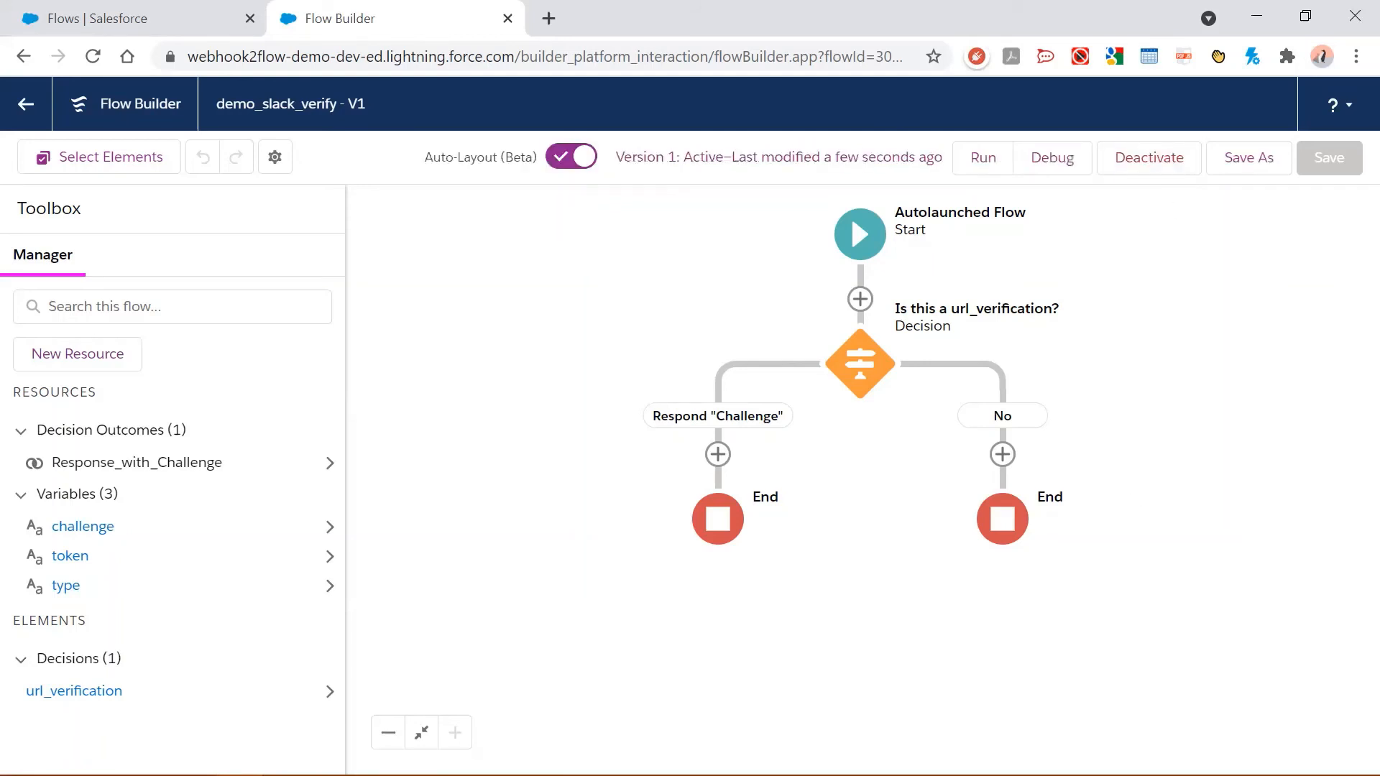
Highlight the flow's name, and in the Slack app's Event Subscriptions settings cancel the pending new Request URL.
key(alt+Tab)
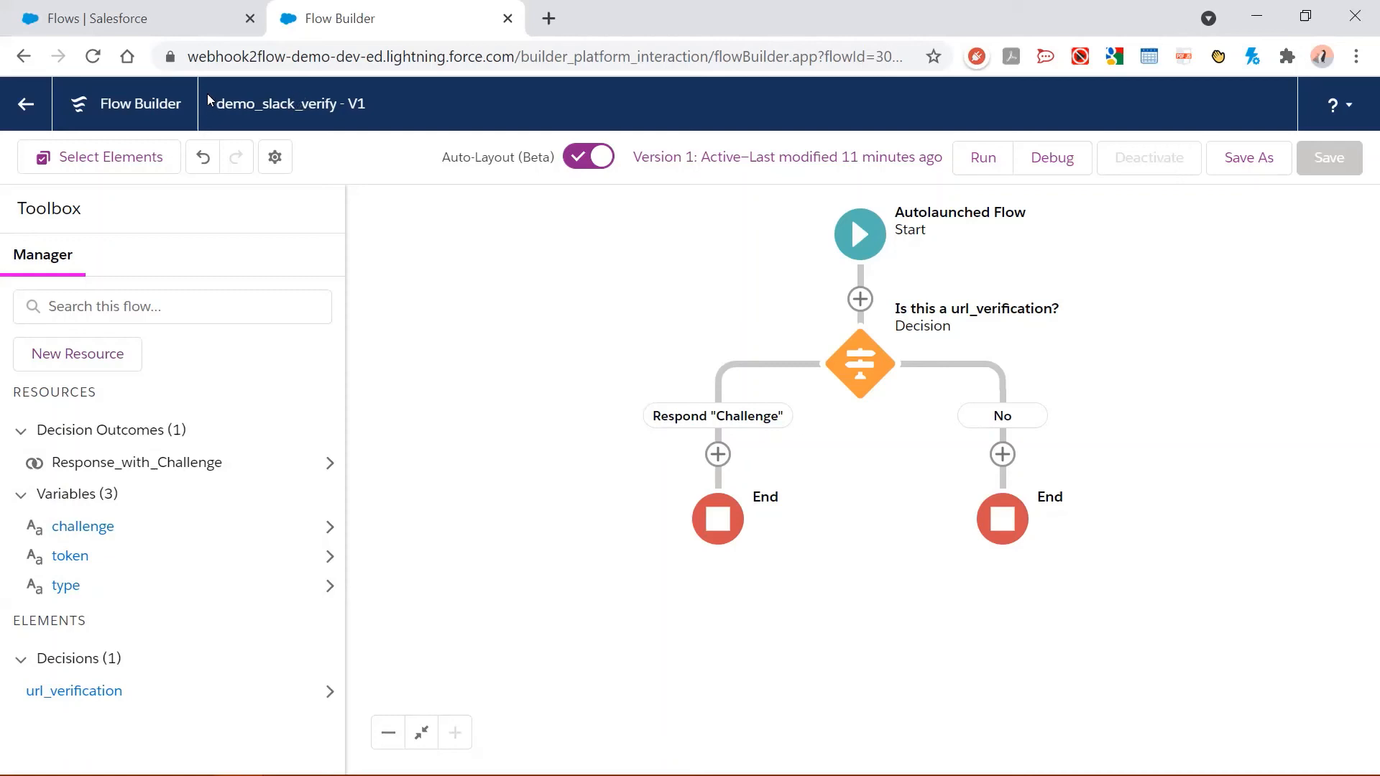
drag(224, 104, 313, 103)
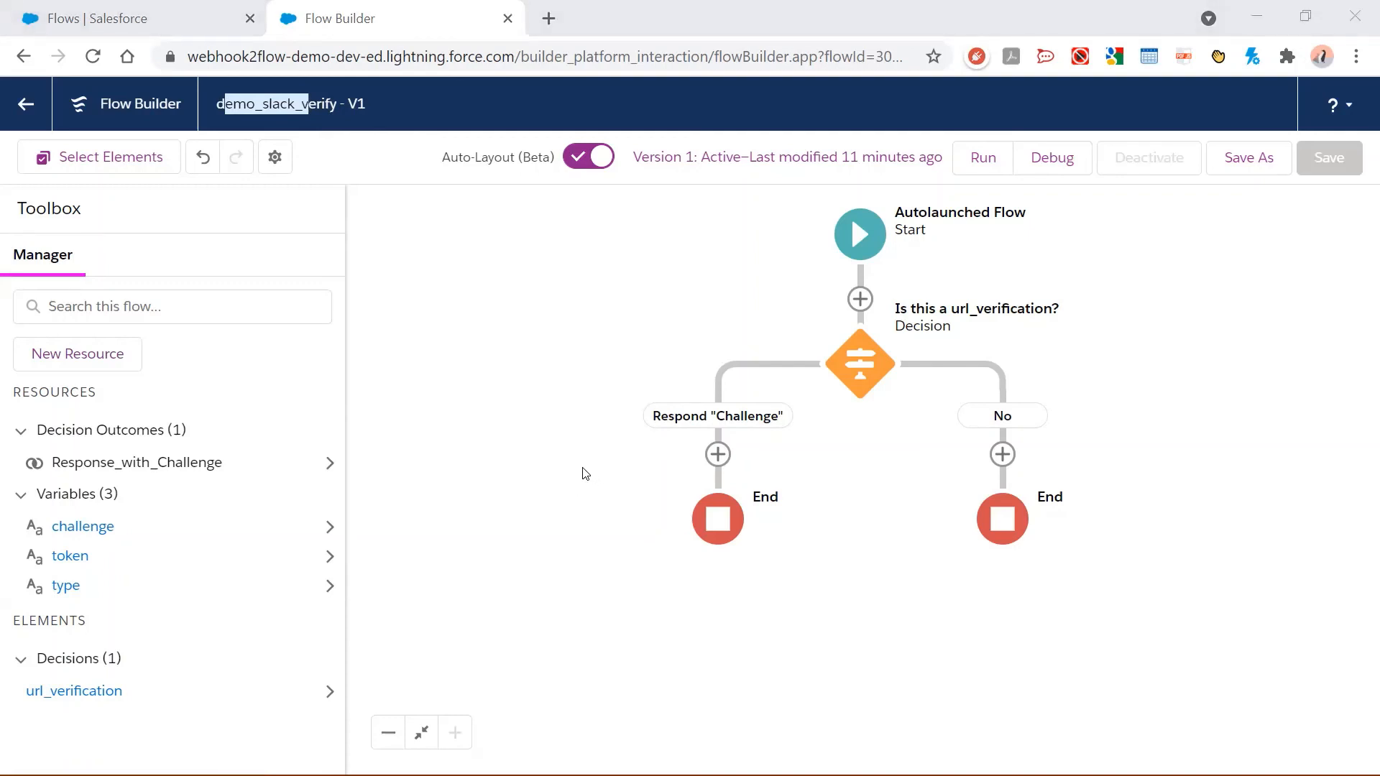
key(alt+Tab)
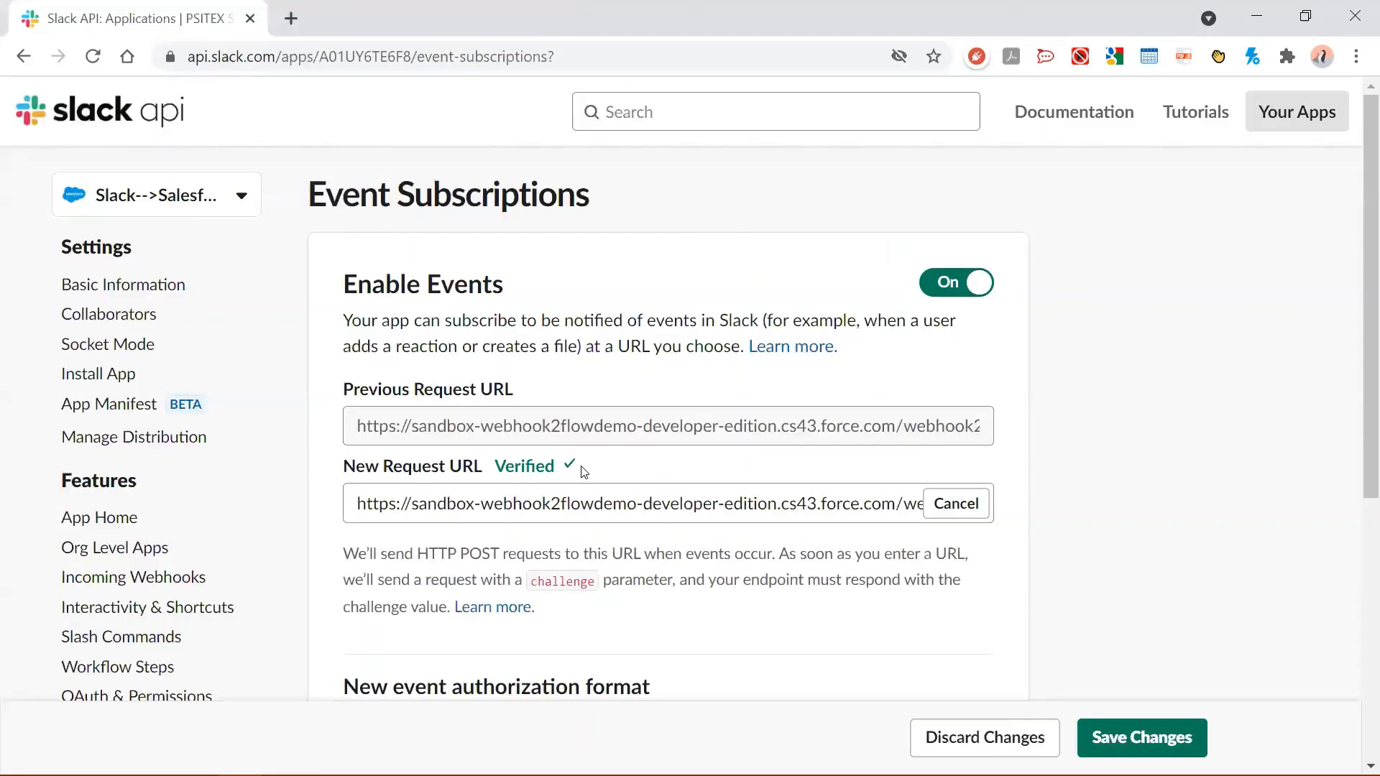
click(945, 503)
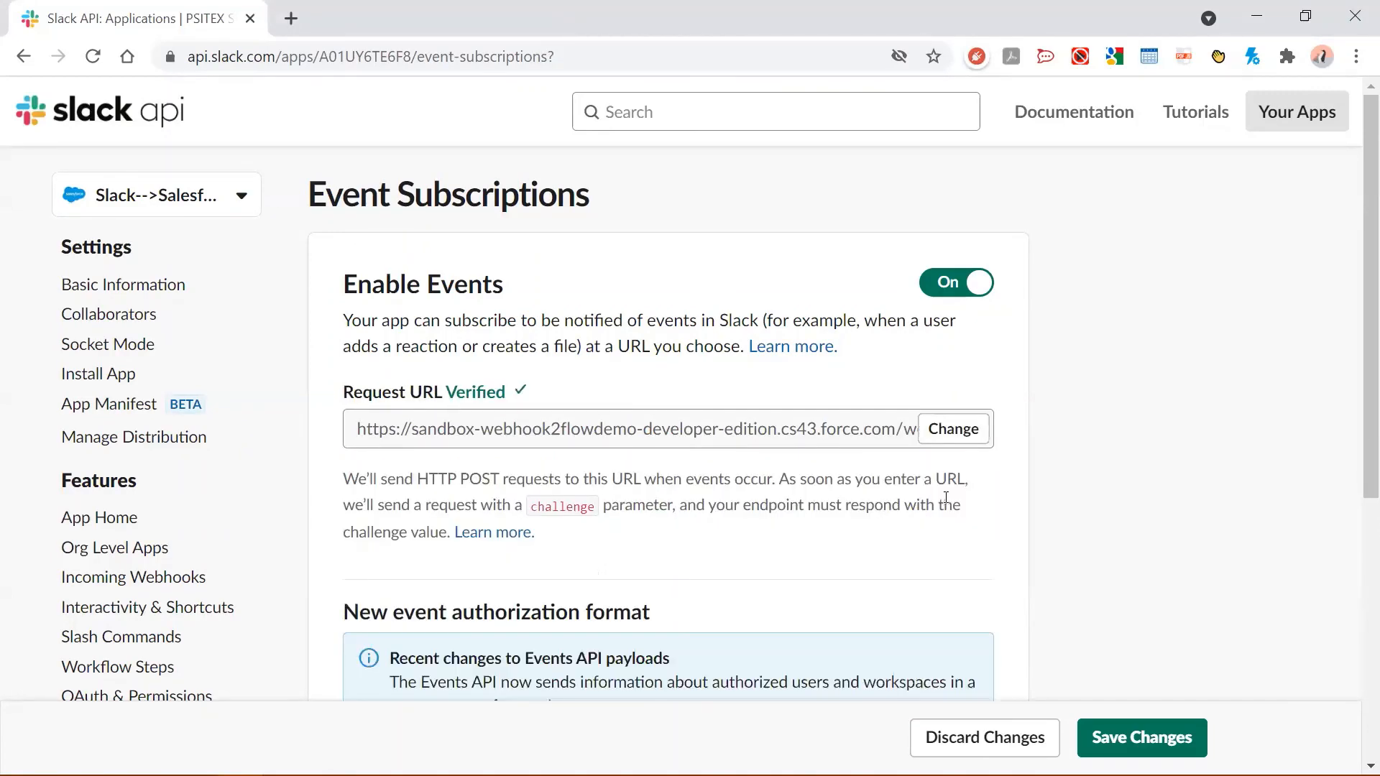
Change the events Request URL to the sandbox's /services/apexrest/v1/WebHookListener/ endpoint for the demo_slack_verify flow and let Slack verify it.
click(956, 431)
click(752, 508)
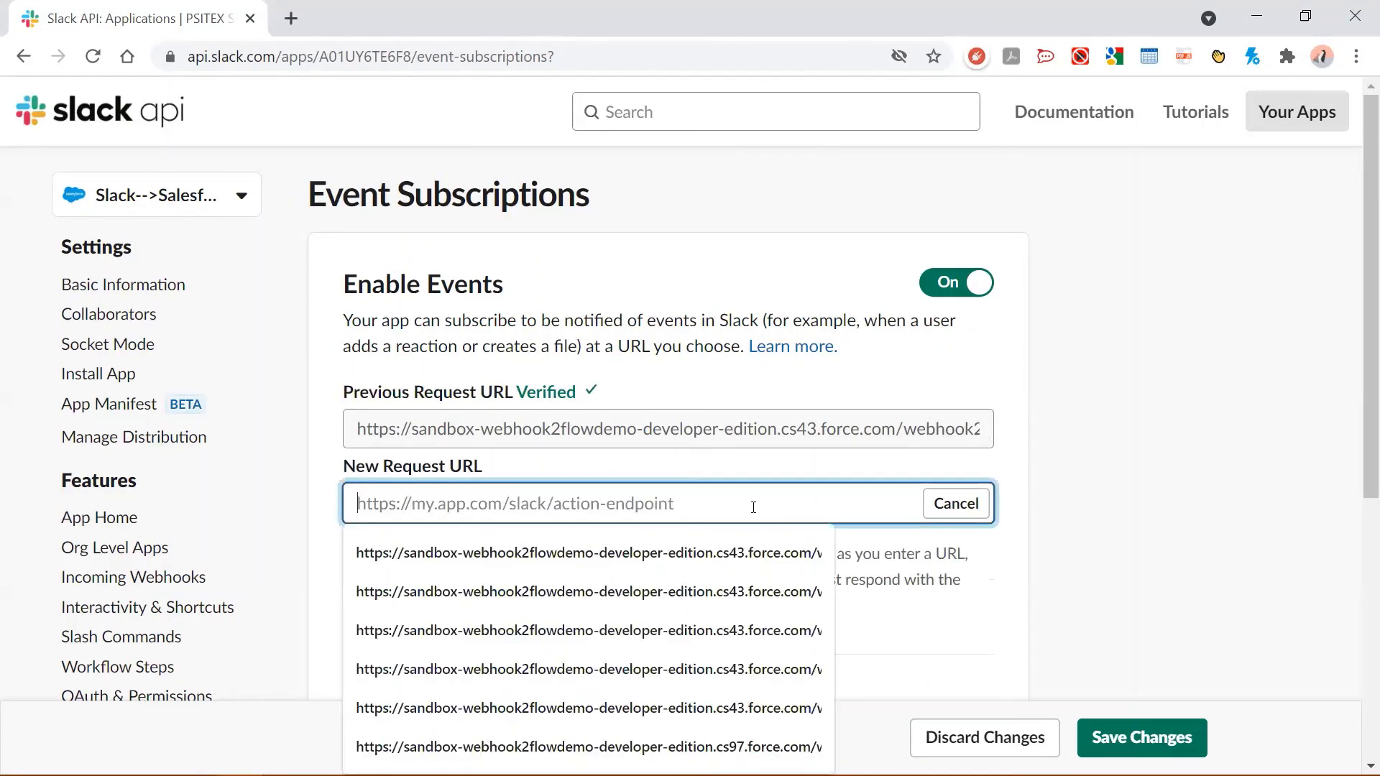
key(ctrl+v)
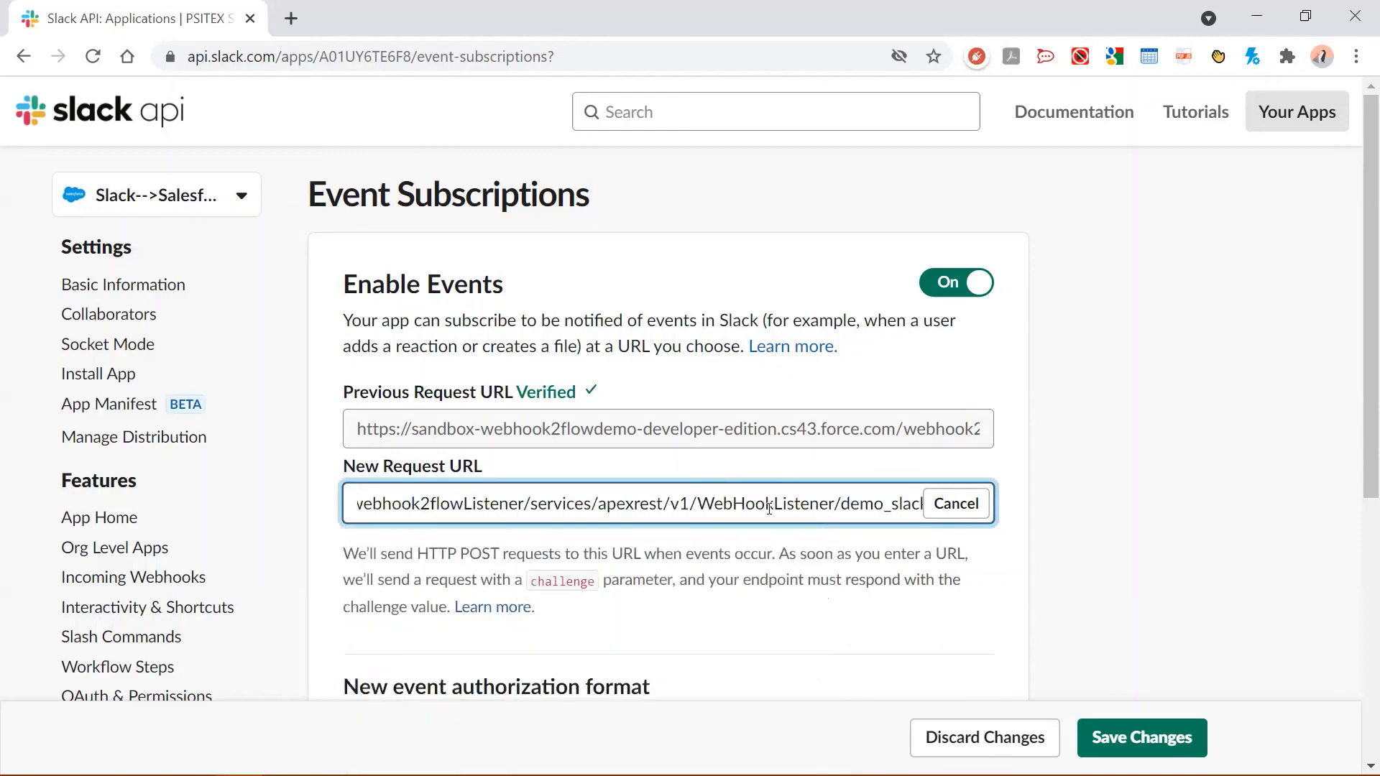
drag(840, 503, 963, 512)
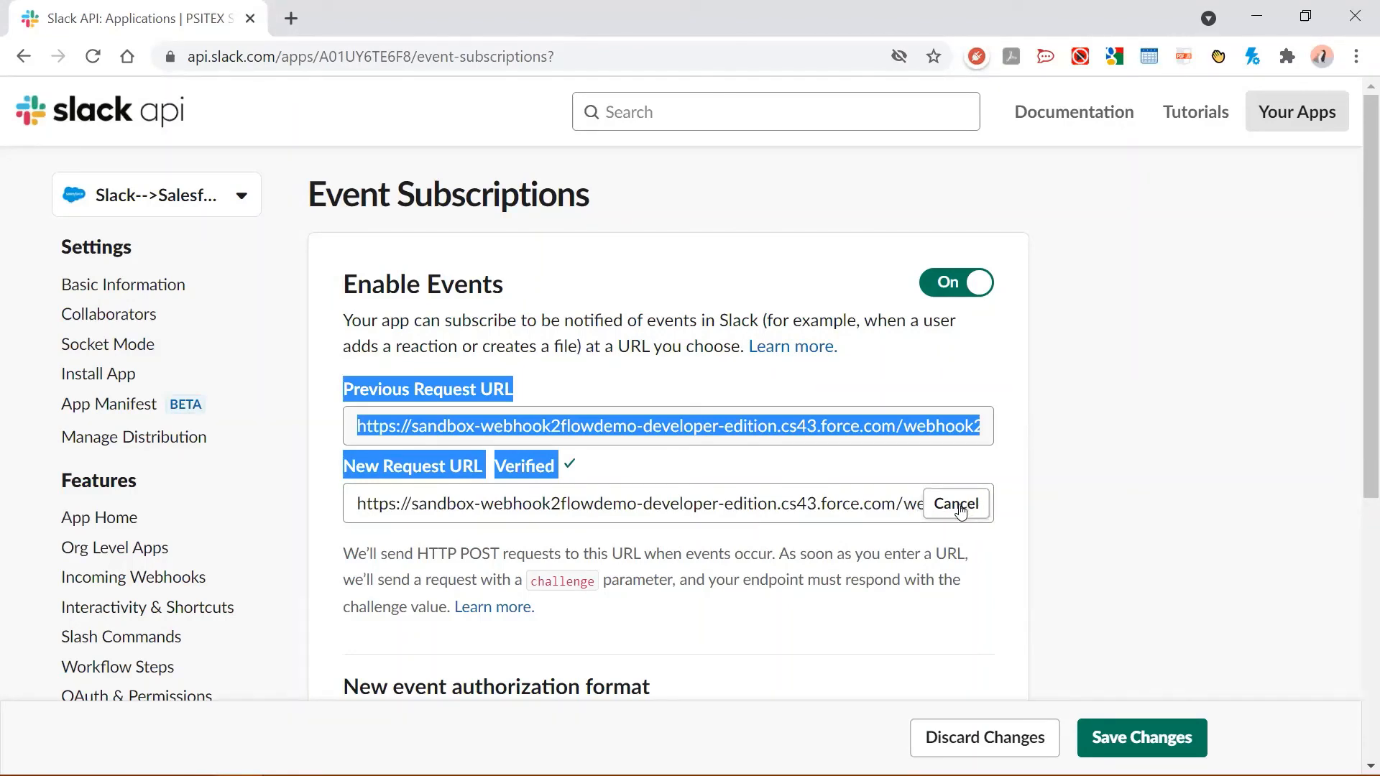
click(641, 466)
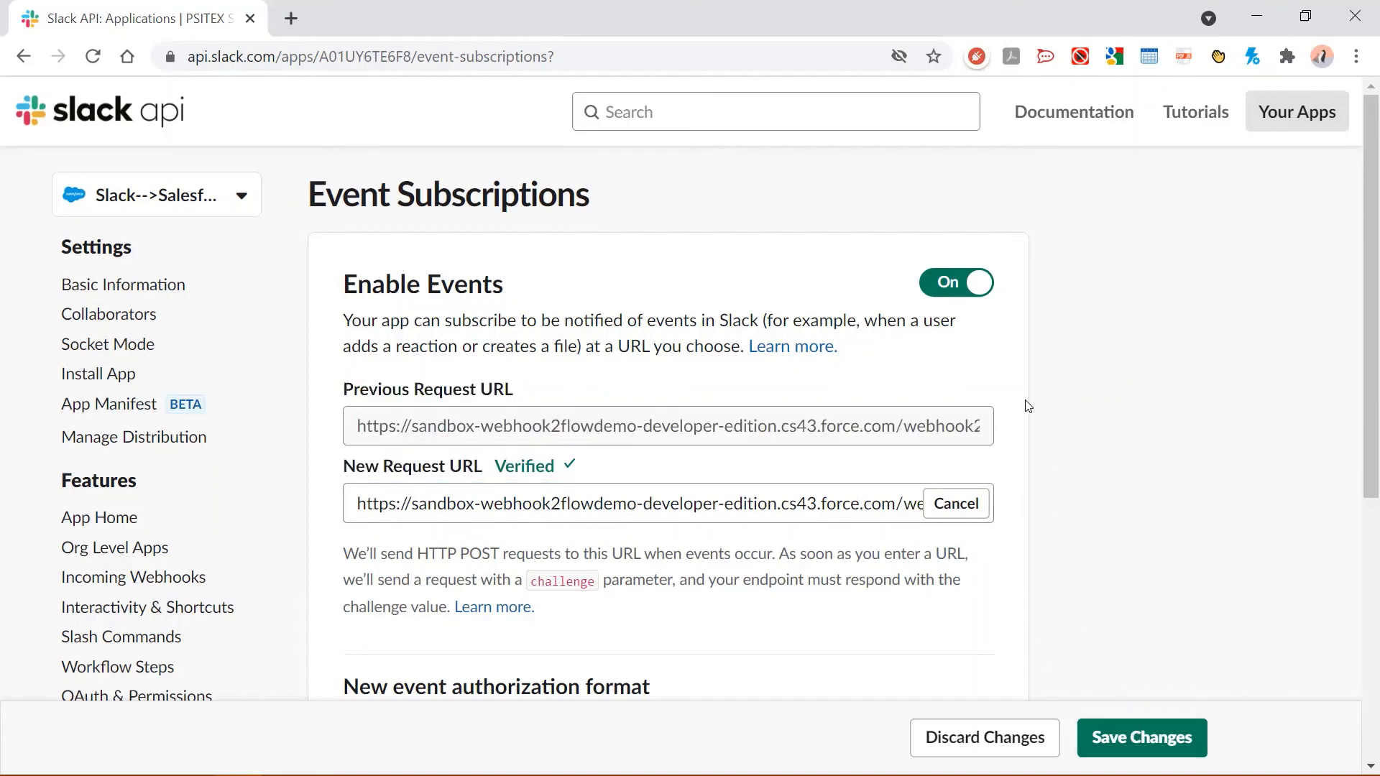
Switch to Flow Builder and review the challenge variable's input and output availability in demo_slack_verify, leaving it without changes.
key(alt+Tab)
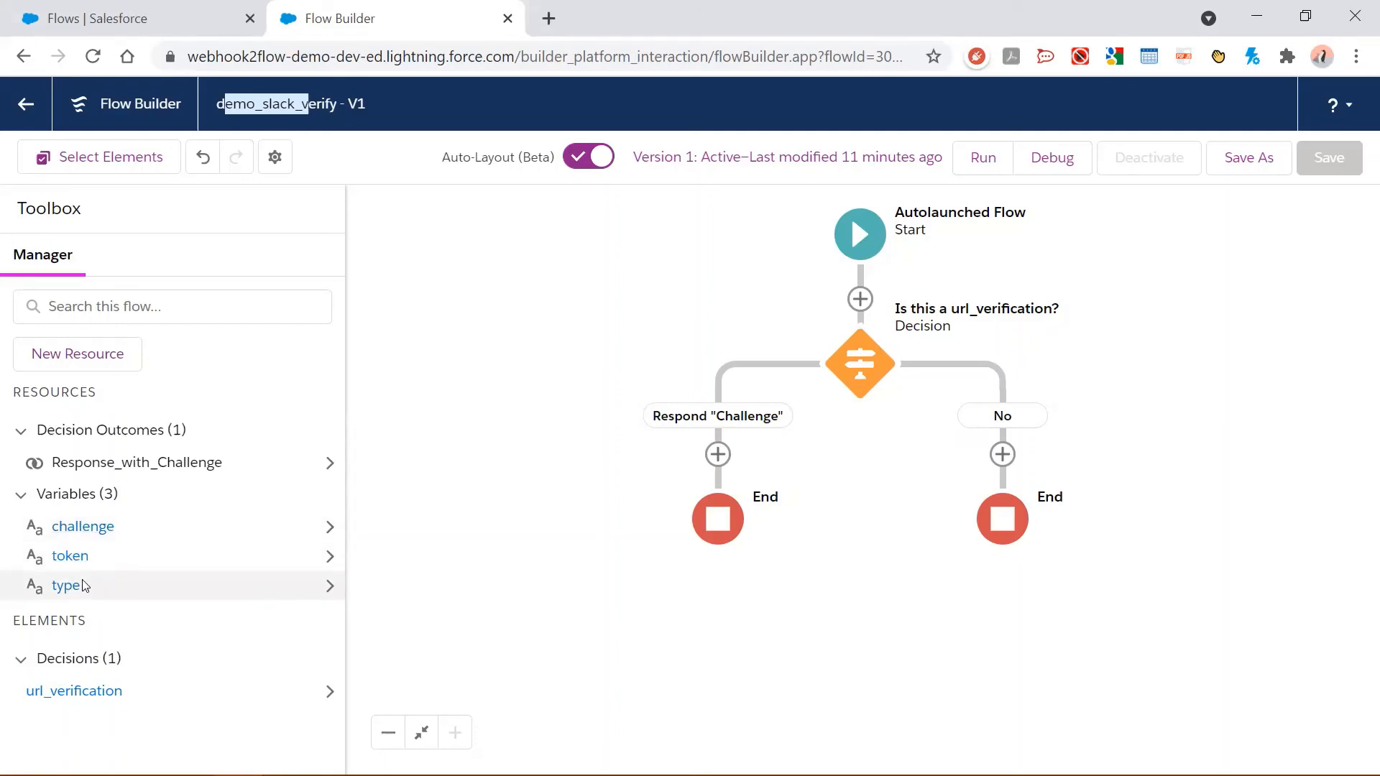
click(84, 530)
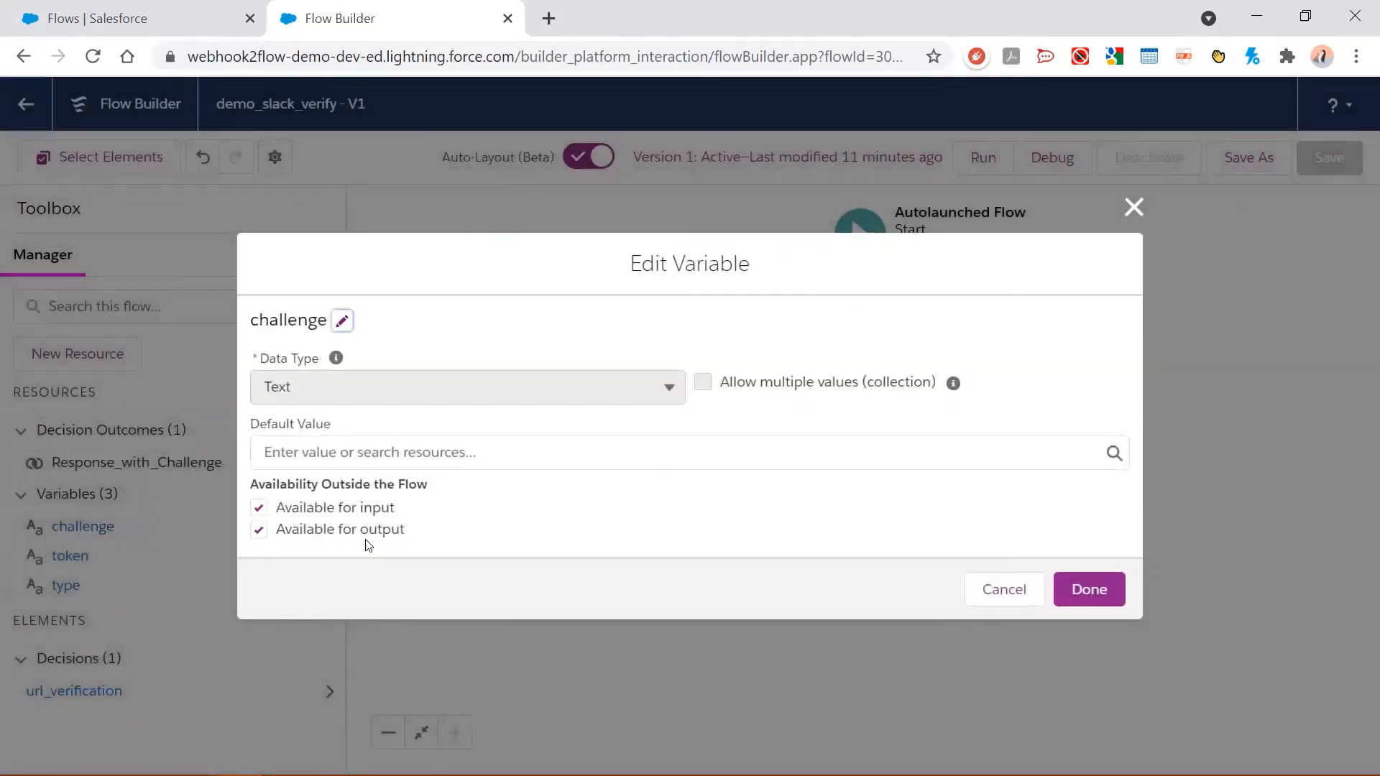
click(1008, 588)
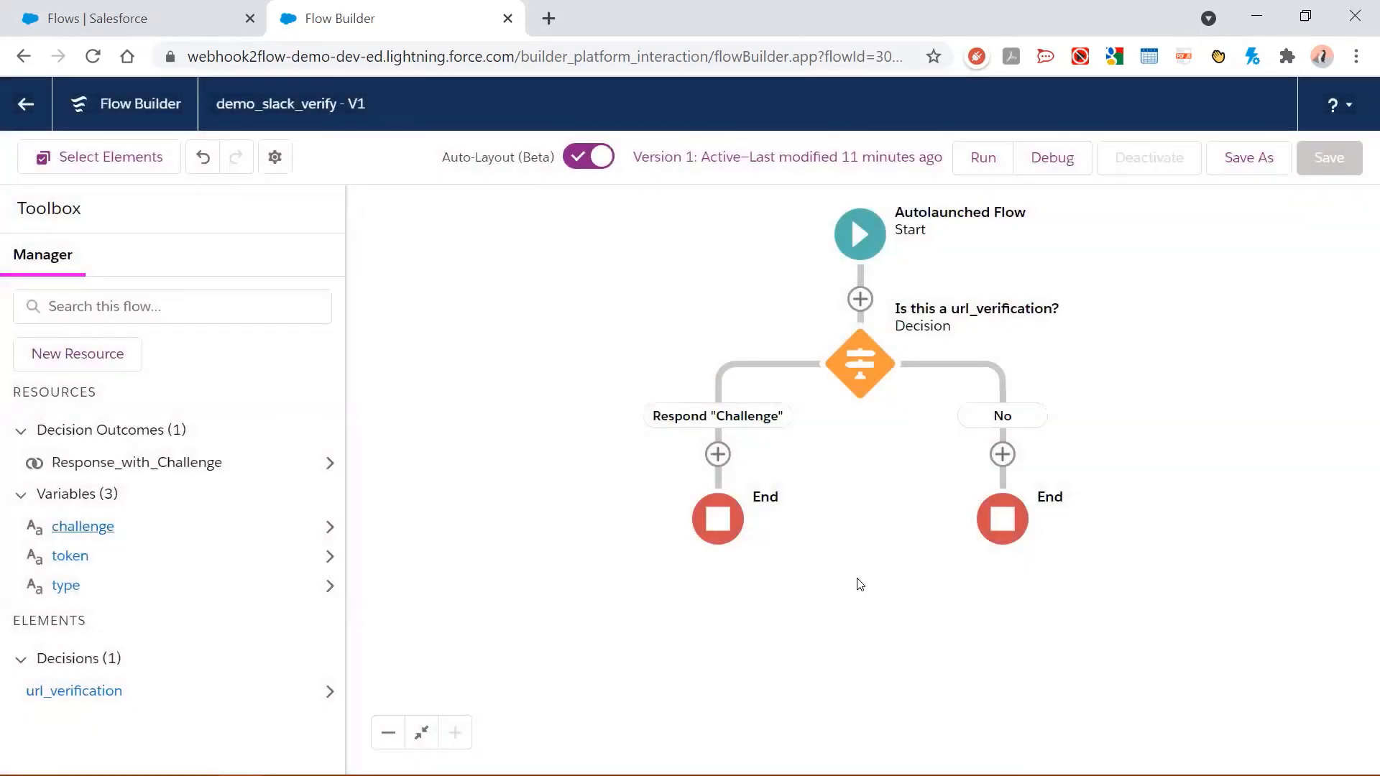